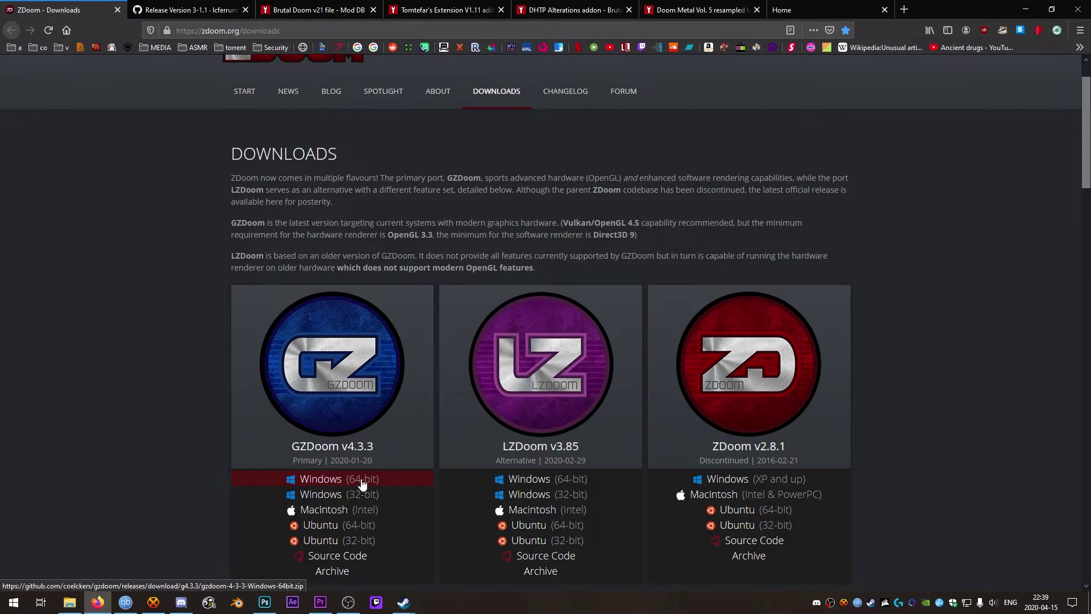
Review the download pages for ZDL 3-1.1, Brutal Doom v21, Tomtefar's Extension V1.11 and DHTP Alterations.
click(173, 7)
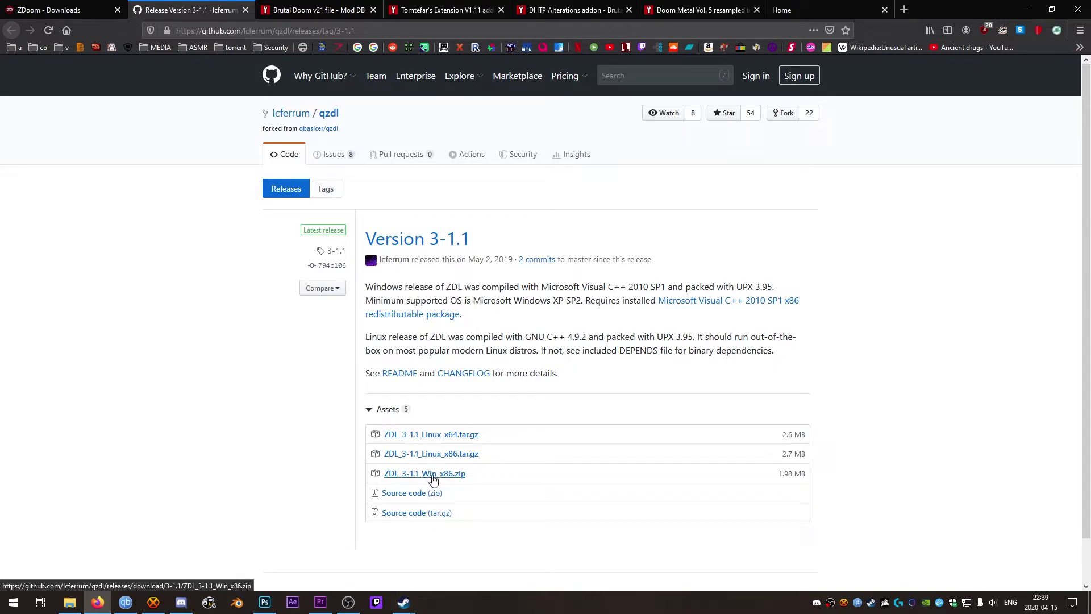
click(332, 8)
scroll(196, 332, down, 3)
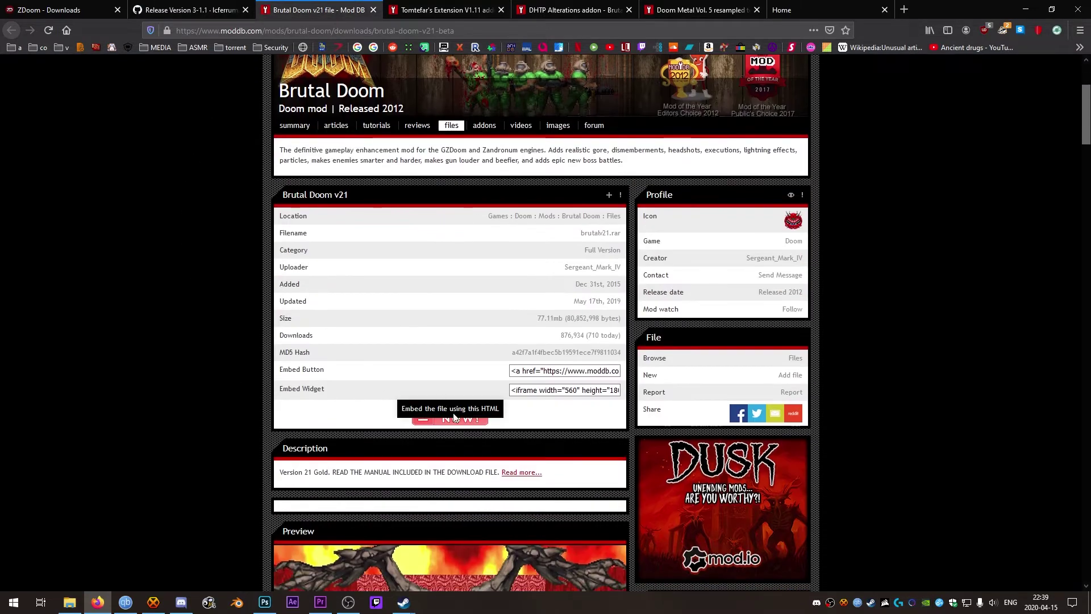
key(ctrl+Tab)
scroll(449, 420, down, 3)
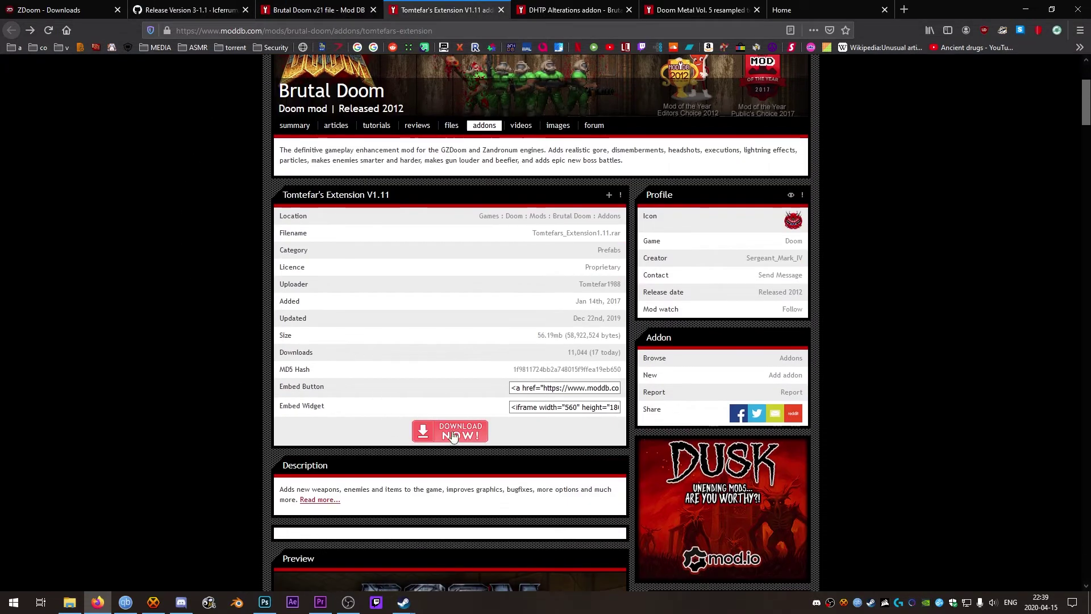
key(ctrl+Tab)
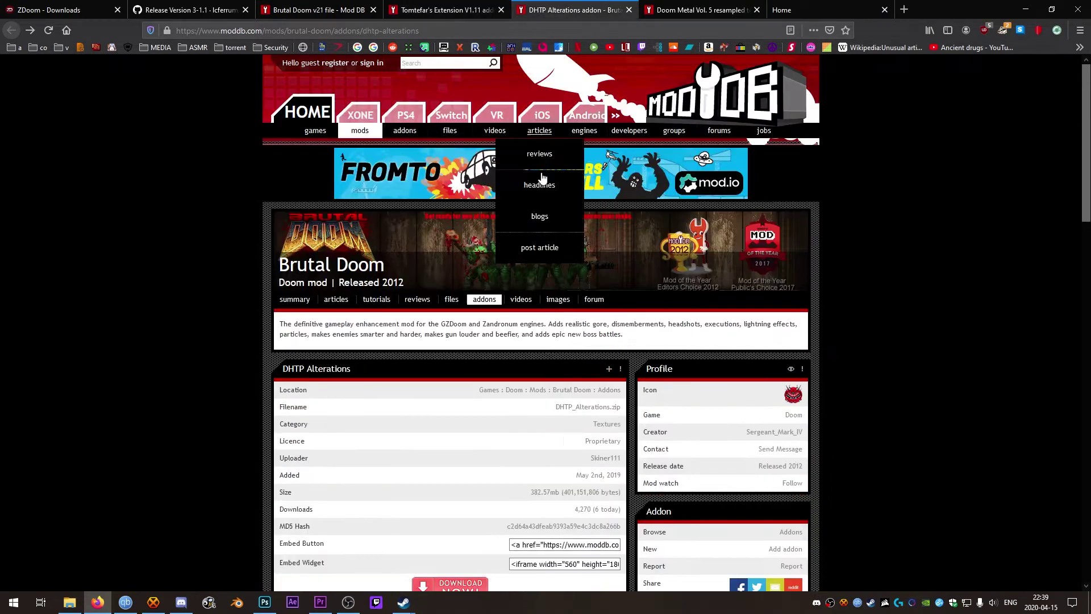
scroll(509, 244, down, 3)
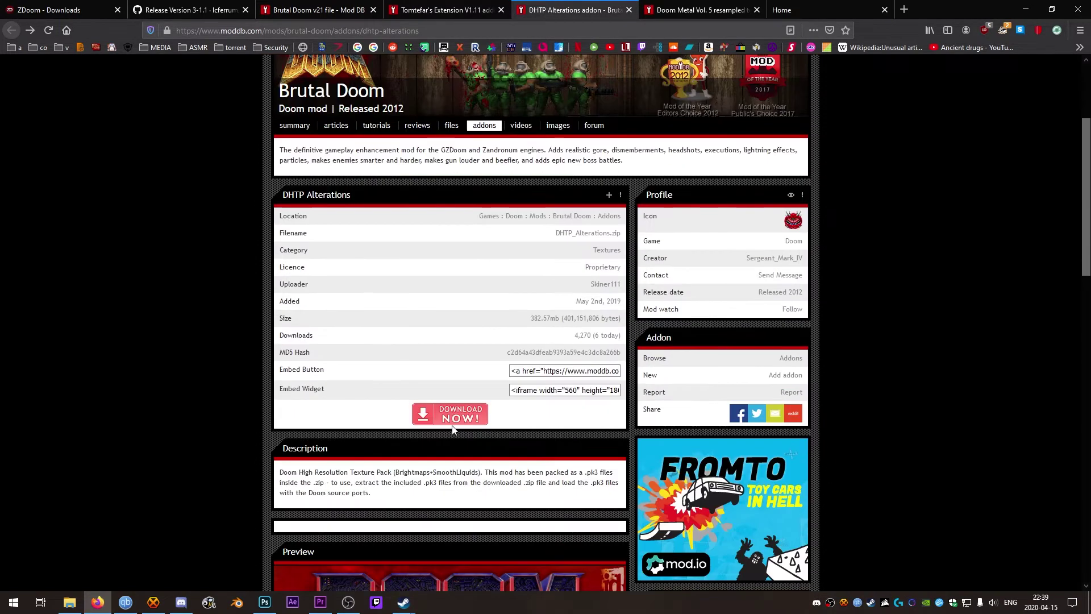
Review the download pages for Doom Metal Vol. 5 resampled to 44.1 kHz and ReShade 4.6.1.
click(737, 12)
scroll(470, 368, down, 1)
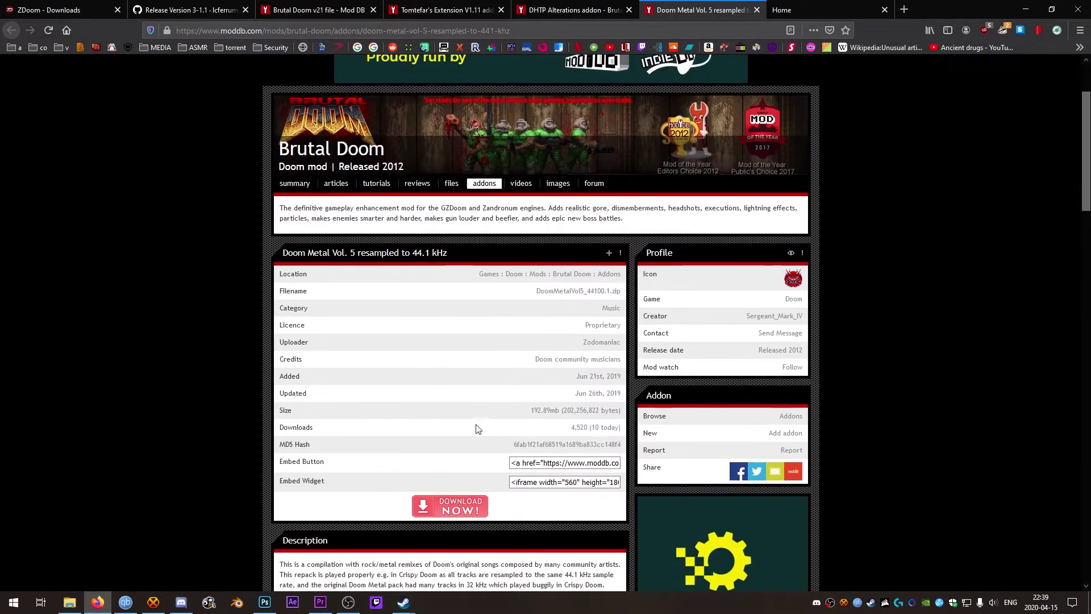
double_click(418, 253)
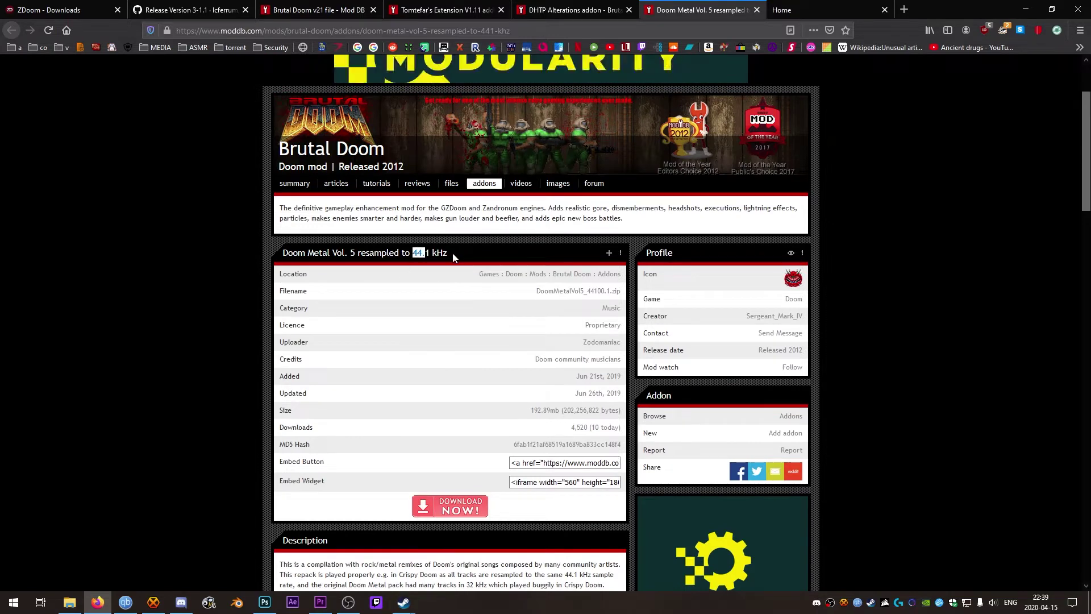
double_click(449, 252)
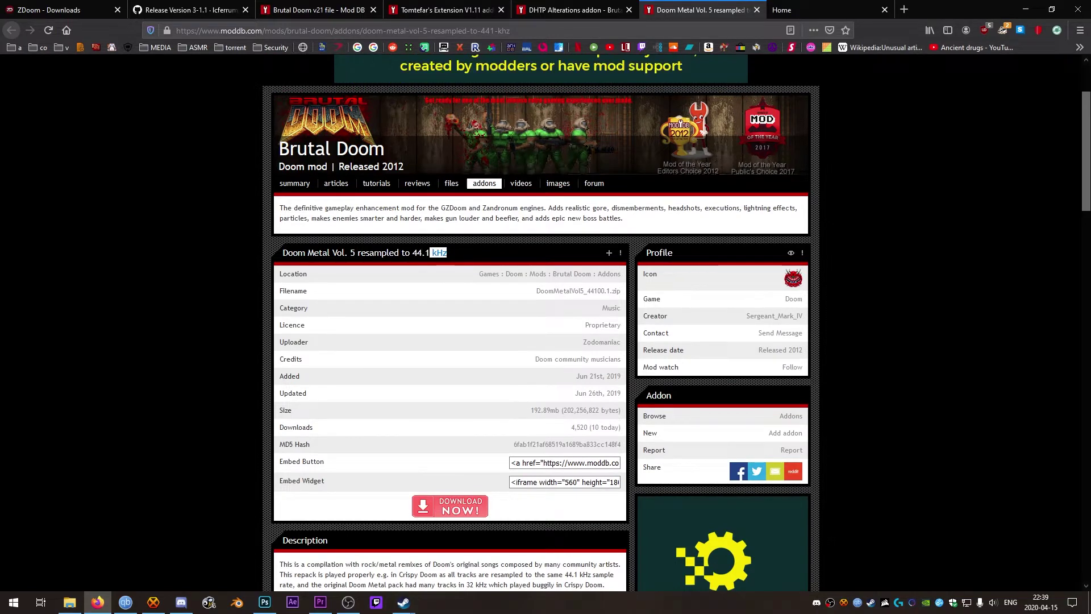
click(803, 7)
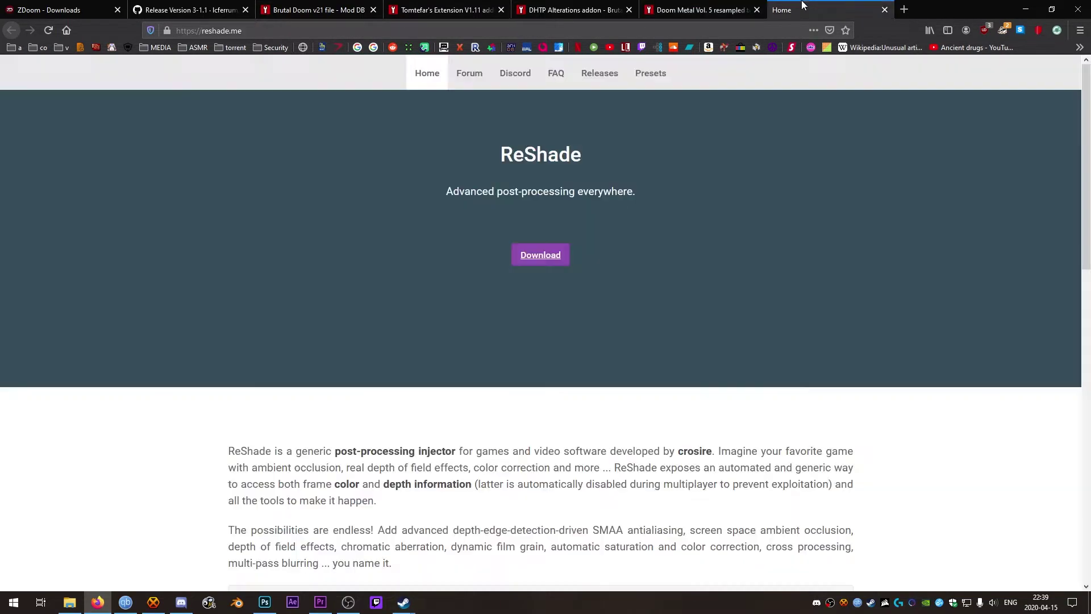
click(541, 255)
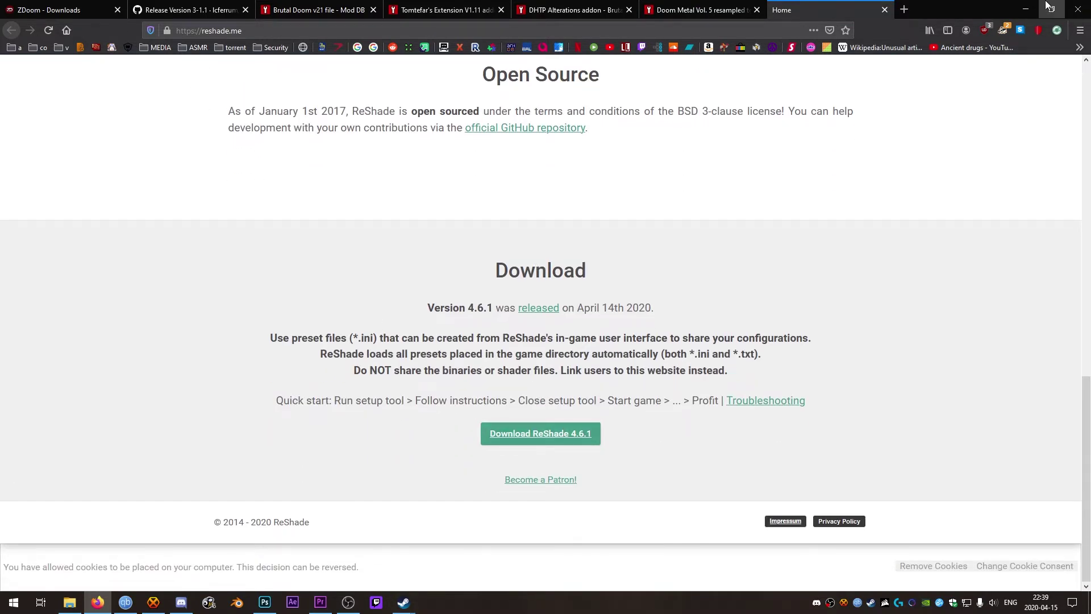
Extract gzdoom-4-3-3-Windows-64bit.zip in the Downloads folder into a folder named after the archive.
click(1026, 10)
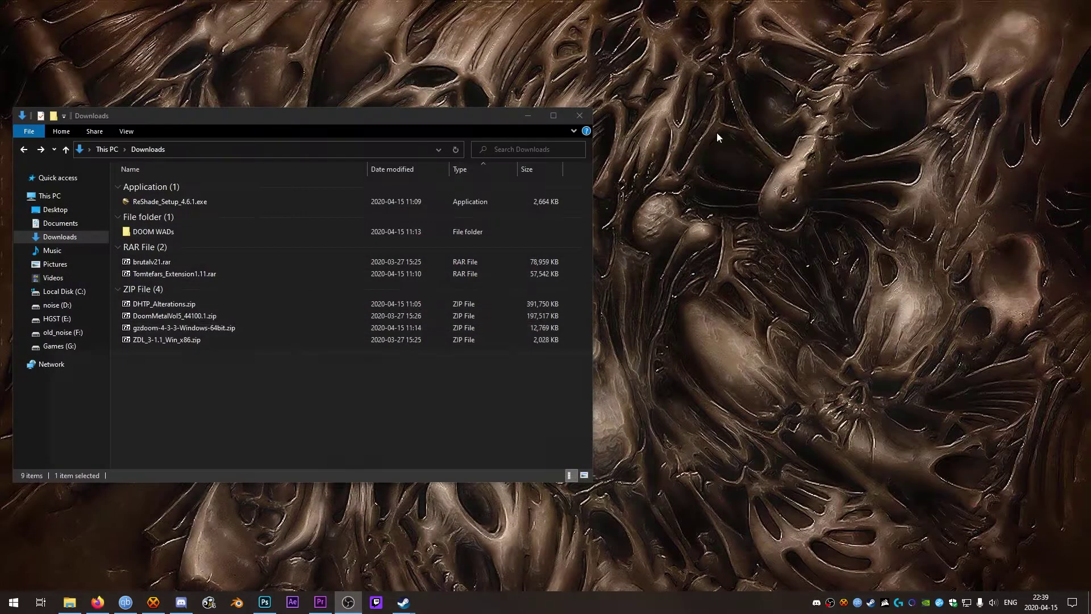
right_click(194, 330)
mouse_move(243, 349)
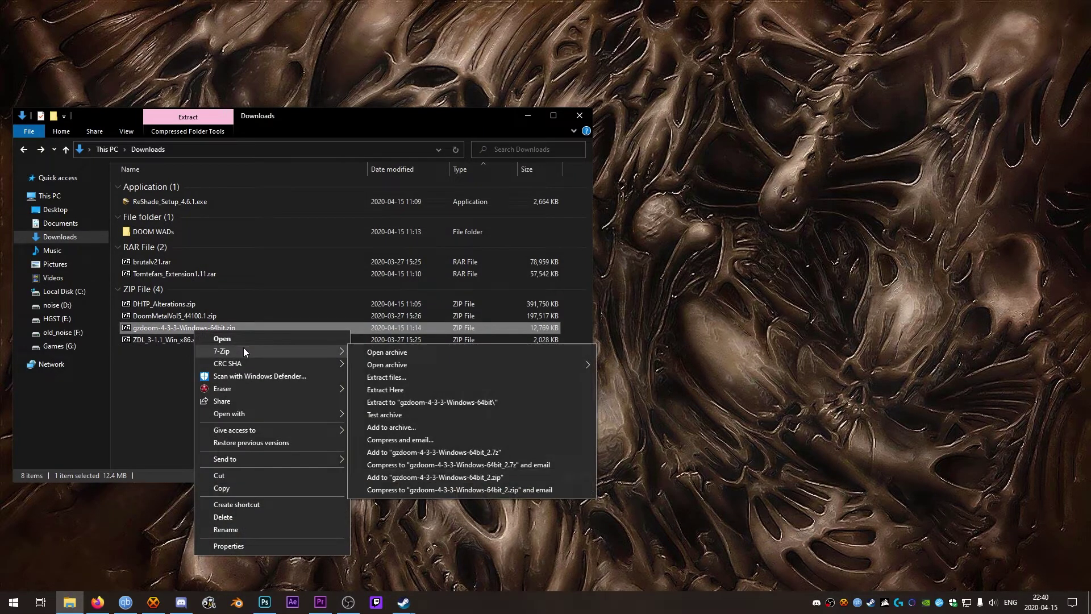
click(452, 402)
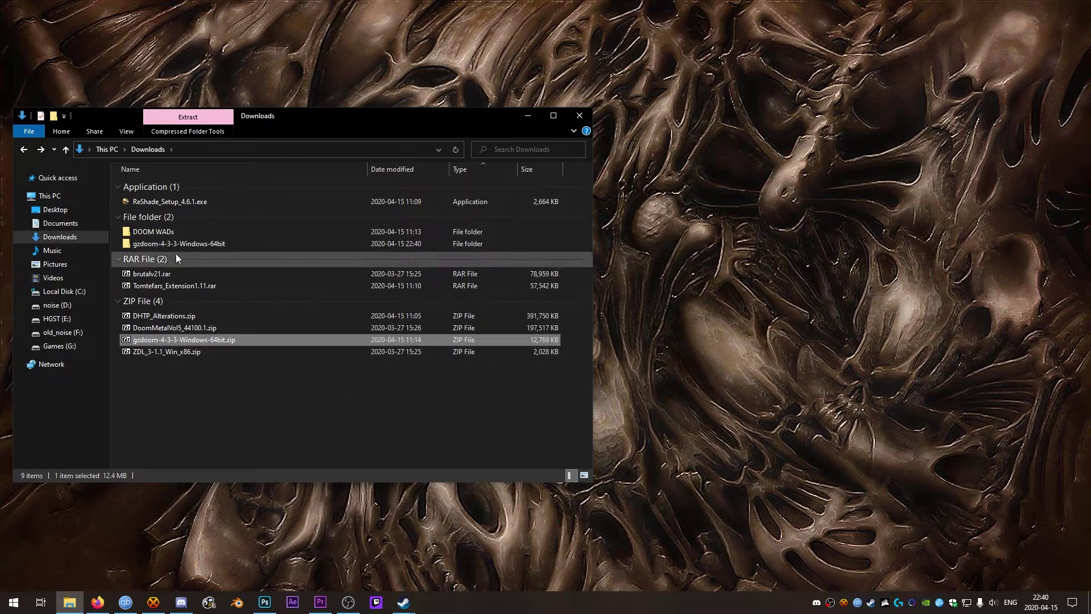
Copy DOOM.WAD and DOOM2.WAD from the DOOM WADs folder into the extracted gzdoom-4-3-3-Windows-64bit folder.
right_click(172, 243)
click(213, 265)
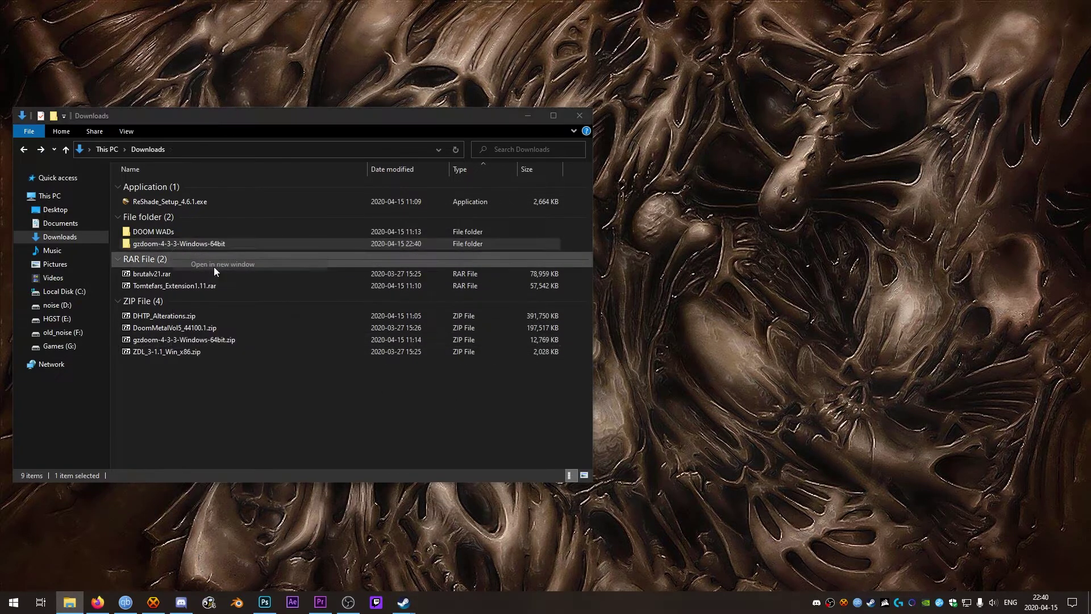
double_click(162, 232)
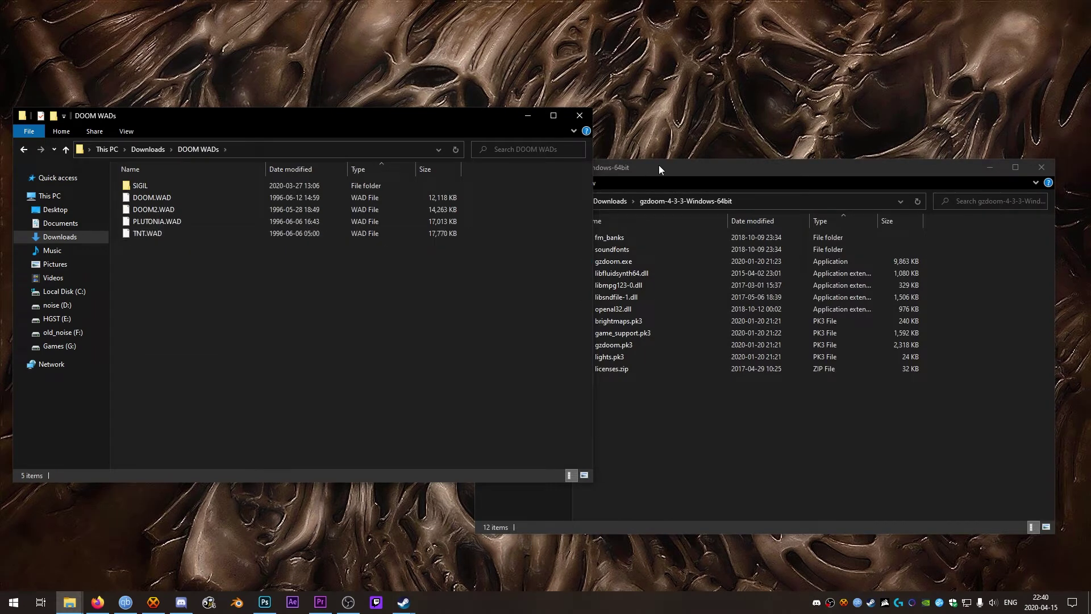
click(659, 168)
click(341, 267)
click(157, 198)
ctrl+click(161, 209)
drag(155, 196, 755, 466)
key(ctrl)
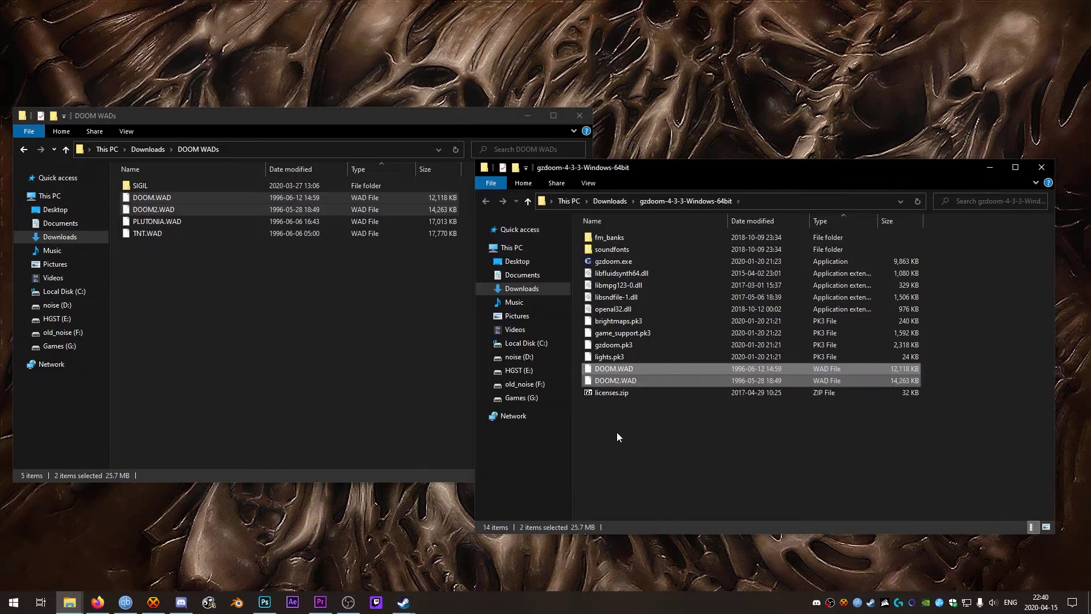
click(694, 444)
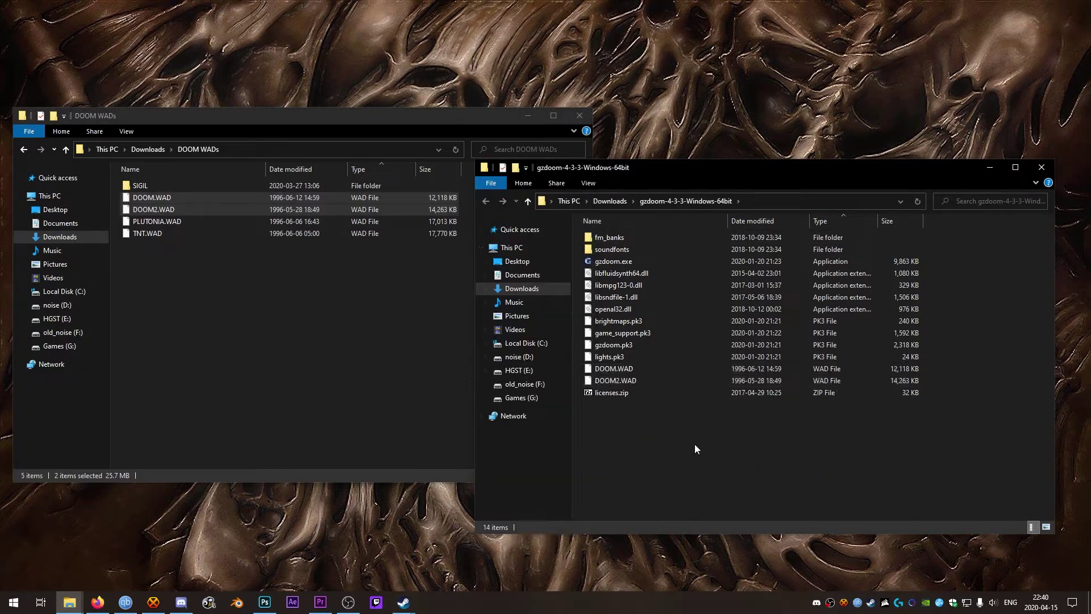
Launch gzdoom.exe and start DOOM 2: Hell on Earth with loading of lights and brightmaps enabled.
click(618, 263)
double_click(618, 263)
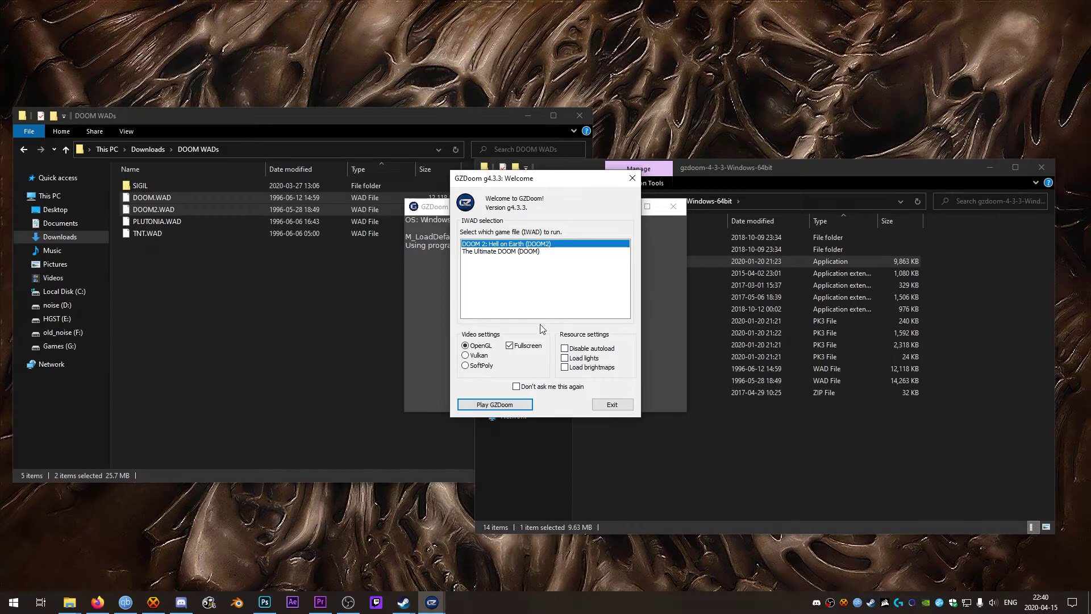
click(566, 359)
click(565, 367)
click(490, 398)
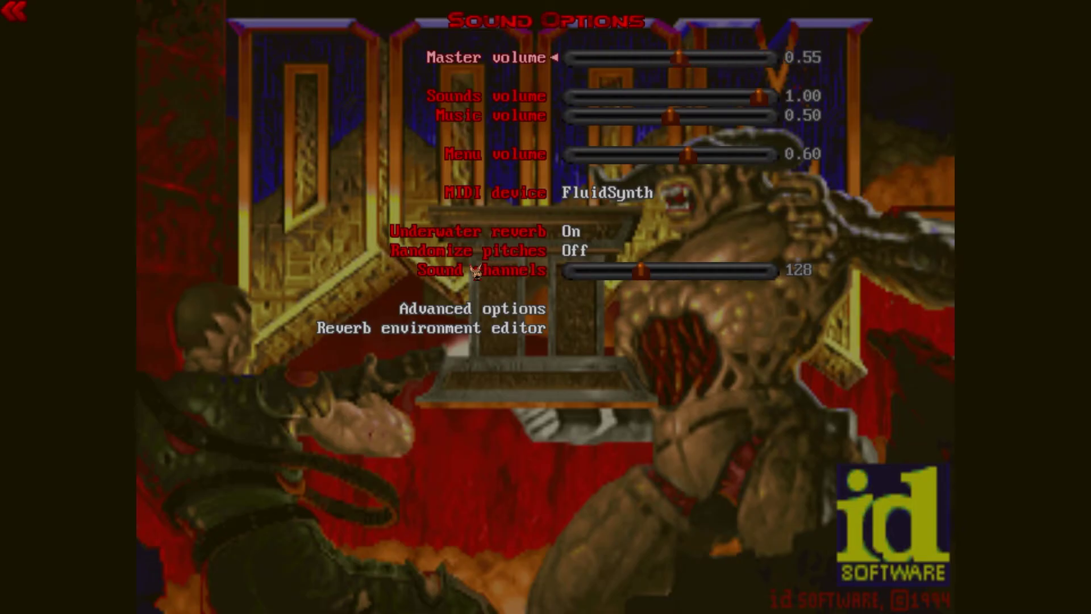
Lower the master volume in the game's sound options and leave those settings.
key(Left)
key(Left)
key(Left)
key(Left)
key(Left)
key(Left)
key(Left)
key(Left)
key(Escape)
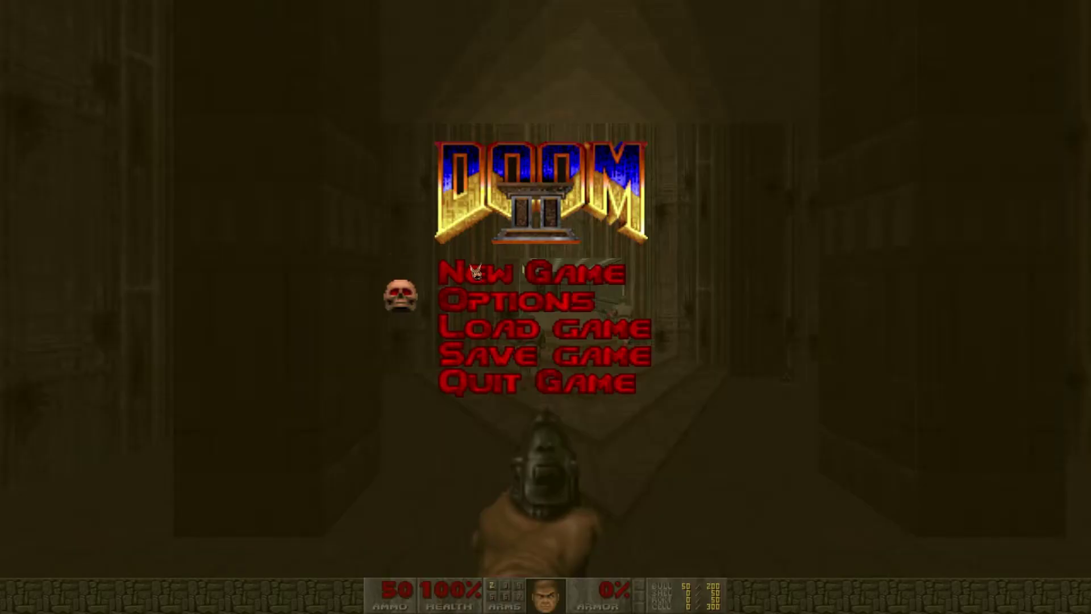
Open the Customize Controls settings within the game options.
key(Return)
key(Up)
key(Up)
key(Up)
key(Up)
key(Up)
key(Up)
key(Up)
key(Up)
key(Up)
key(Up)
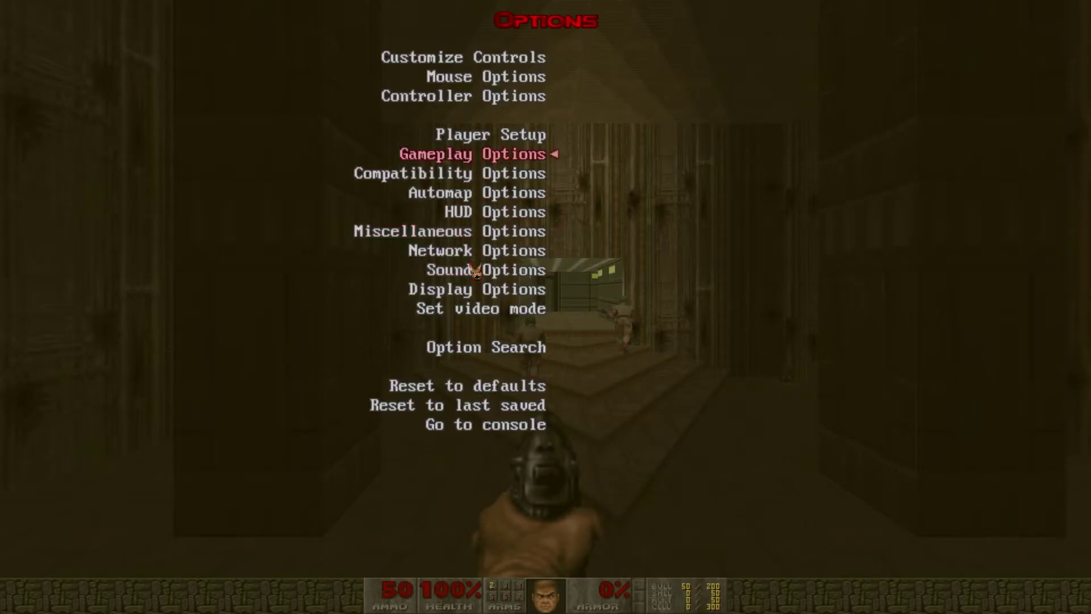
key(Return)
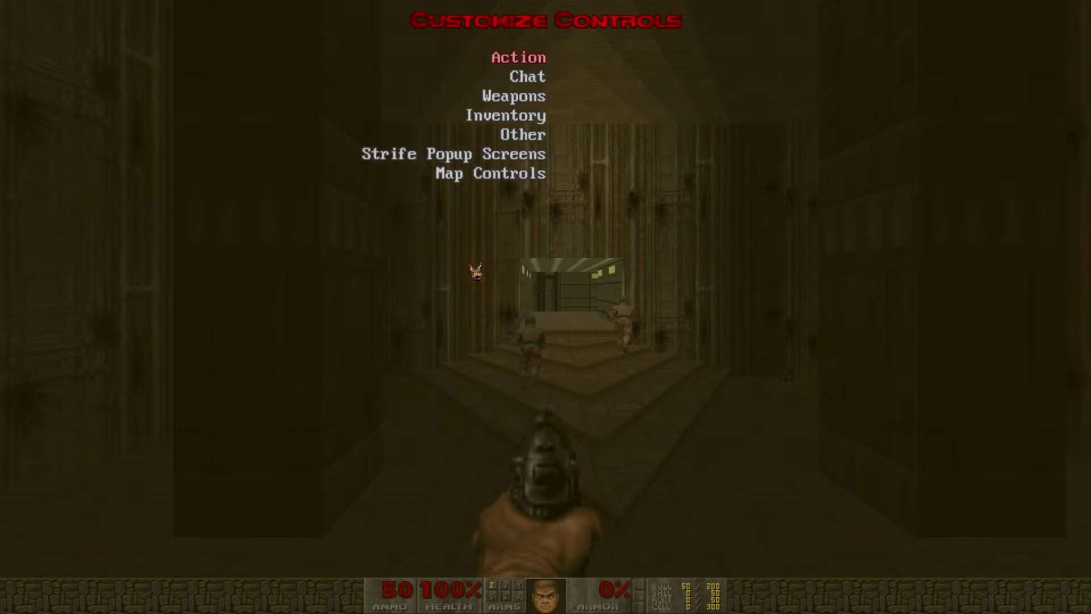
Clear the existing bindings in the action controls, from Fire down through the movement, jump, fly and look actions.
key(Return)
key(BackSpace)
key(Down)
key(BackSpace)
key(Down)
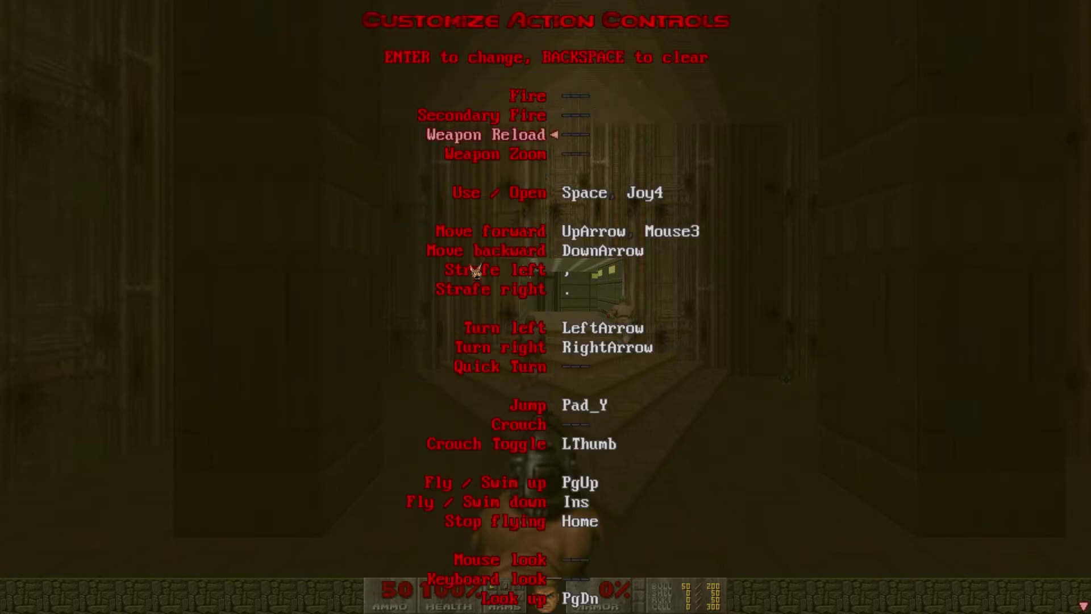
key(Down)
key(Down)
key(BackSpace)
key(Down)
key(BackSpace)
key(Down)
key(BackSpace)
key(Down)
key(BackSpace)
key(Down)
key(BackSpace)
key(Down)
key(BackSpace)
key(Down)
key(BackSpace)
key(Down)
key(Down)
key(BackSpace)
key(Down)
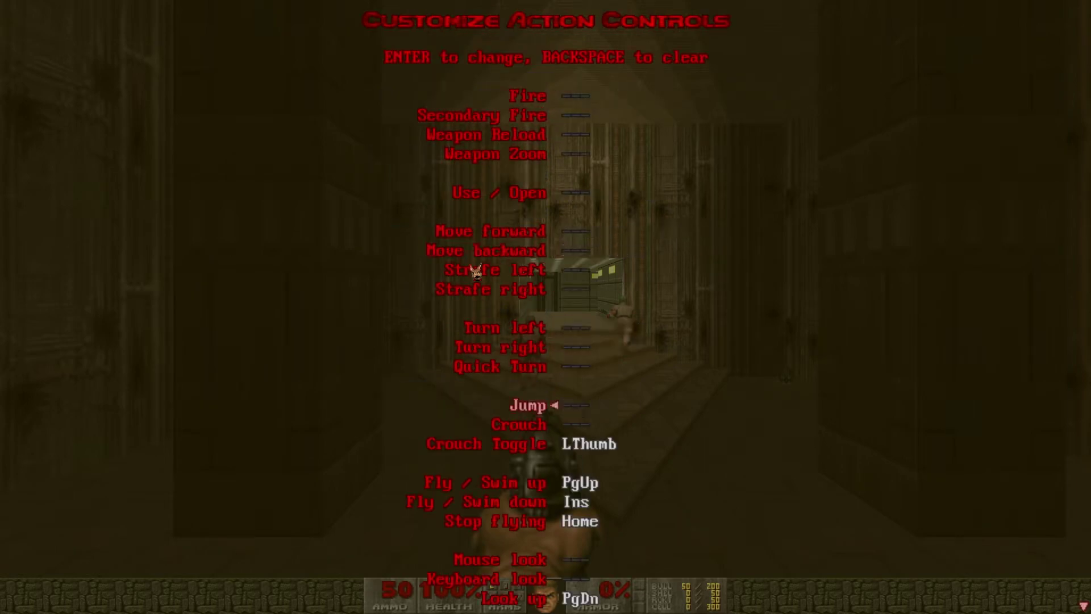
key(Down)
key(BackSpace)
key(Down)
key(BackSpace)
key(Down)
key(BackSpace)
key(Down)
key(BackSpace)
key(Down)
key(Down)
key(Down)
key(BackSpace)
key(Down)
key(BackSpace)
key(Down)
key(BackSpace)
key(Down)
key(BackSpace)
key(Down)
key(Down)
key(BackSpace)
key(Down)
key(BackSpace)
key(Down)
key(Down)
key(Down)
key(Down)
key(Down)
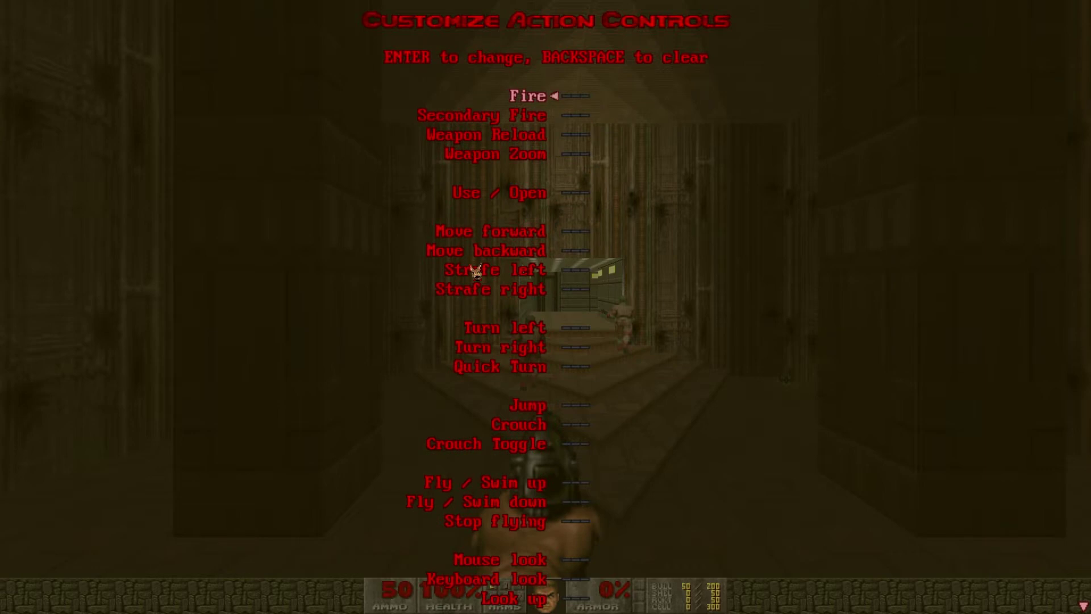
Bind Fire, Secondary Fire and Weapon Reload to the left, right and middle mouse buttons, and Use / Open to F.
key(Return)
click(475, 271)
key(Down)
key(Return)
right_click(475, 271)
key(Down)
key(Return)
middle_click(476, 271)
key(Down)
key(Down)
key(Return)
key(f)
Bind Move forward, Move backward, Strafe left and Strafe right to W, S, A and D.
key(Down)
key(Return)
key(w)
key(Down)
key(Return)
key(s)
key(Down)
key(Return)
key(a)
key(Down)
key(Return)
key(d)
Bind Jump to Space and Crouch to Ctrl.
key(Down)
key(Down)
key(Down)
key(Down)
key(Down)
key(Up)
key(Return)
key(space)
key(Down)
key(Return)
key(ctrl)
Bind the Run action to Shift.
key(Down)
key(Down)
key(Down)
key(Down)
key(Down)
key(Down)
key(Down)
key(Down)
key(Down)
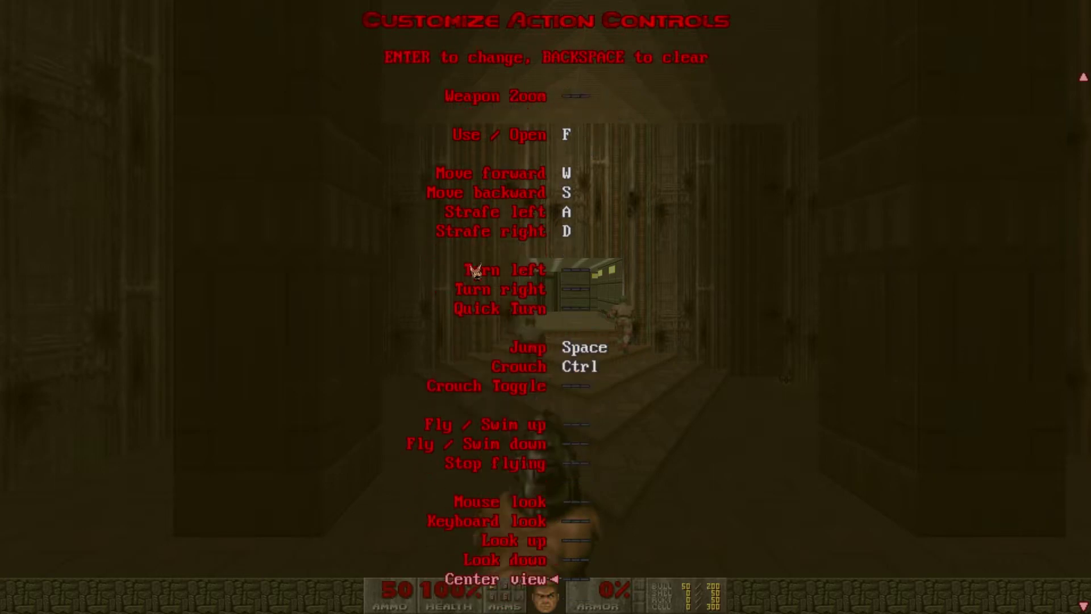
key(Return)
key(shift)
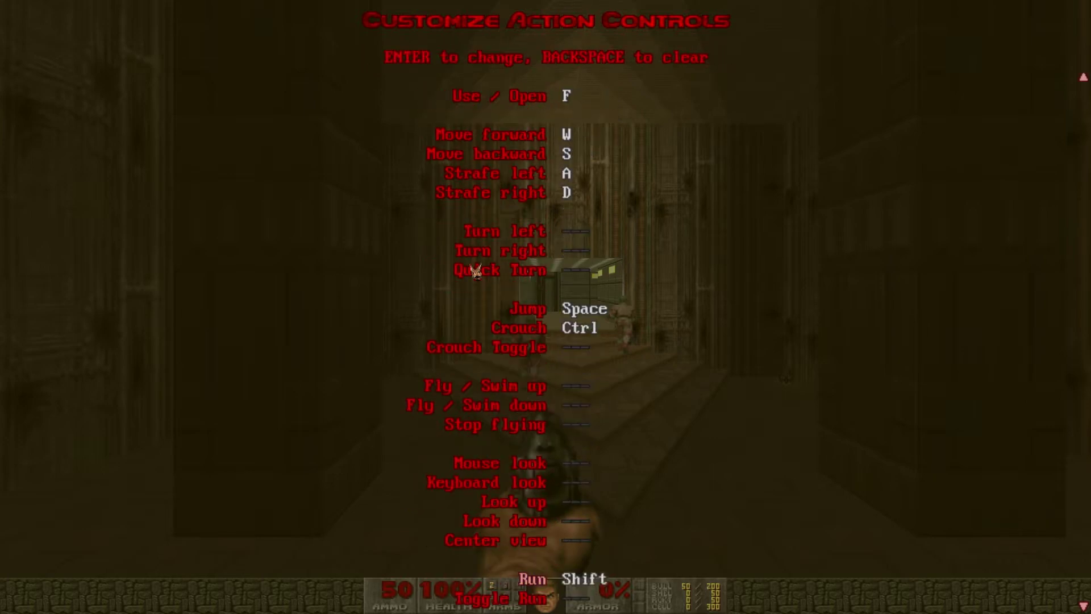
Clear the existing bindings of Next weapon and Previous weapon in the weapon controls.
key(Escape)
key(Down)
key(Down)
key(Return)
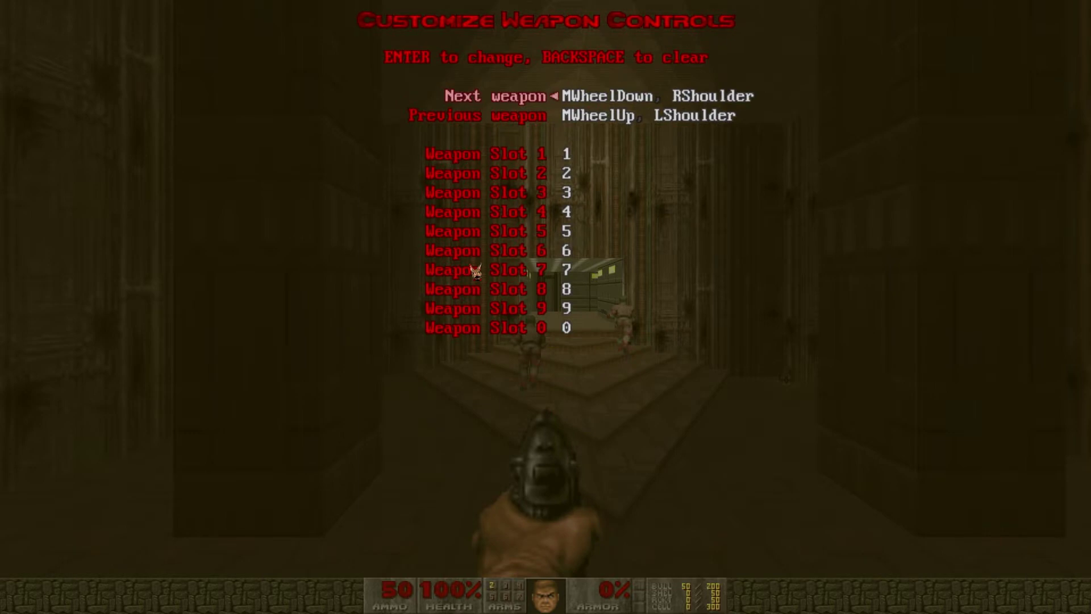
key(BackSpace)
key(Down)
key(Return)
key(Escape)
key(BackSpace)
key(Up)
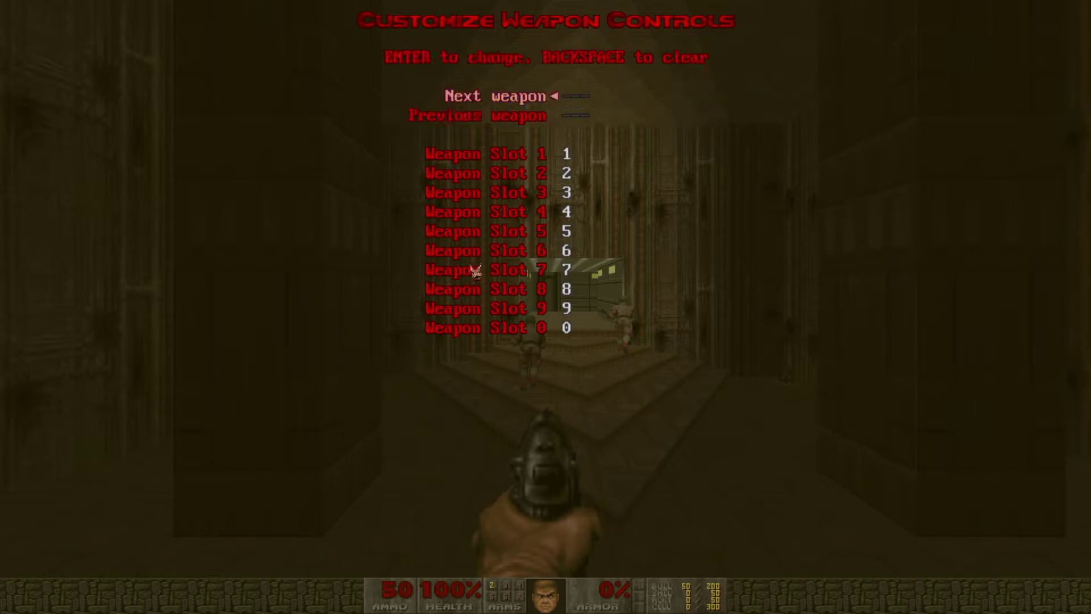
Bind Next weapon to mouse wheel up and Previous weapon to mouse wheel down.
key(Return)
scroll(475, 271, up, 1)
key(Down)
key(Return)
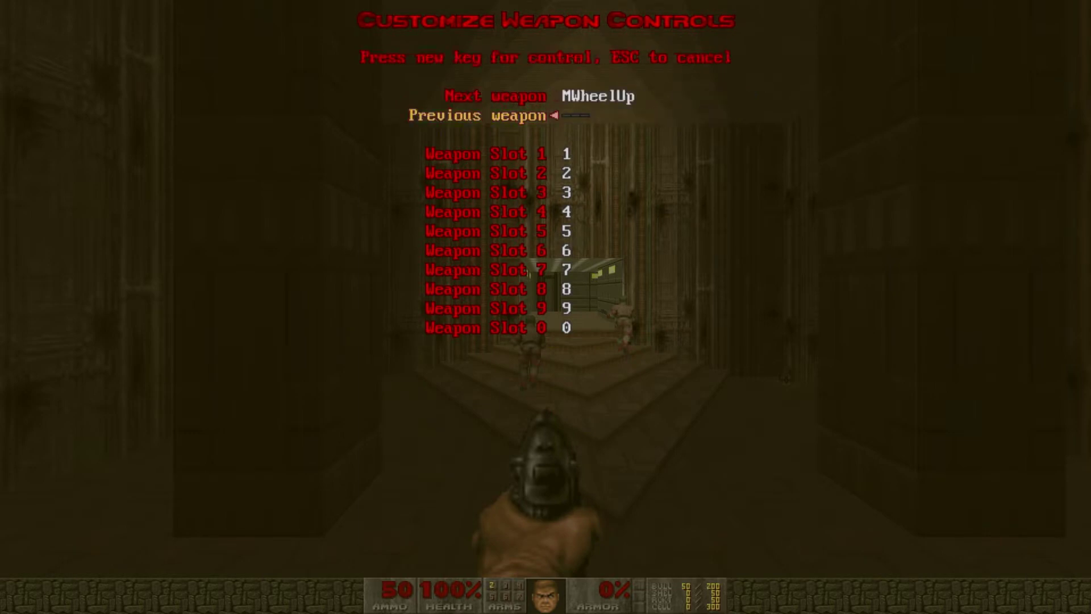
scroll(475, 271, down, 1)
key(Escape)
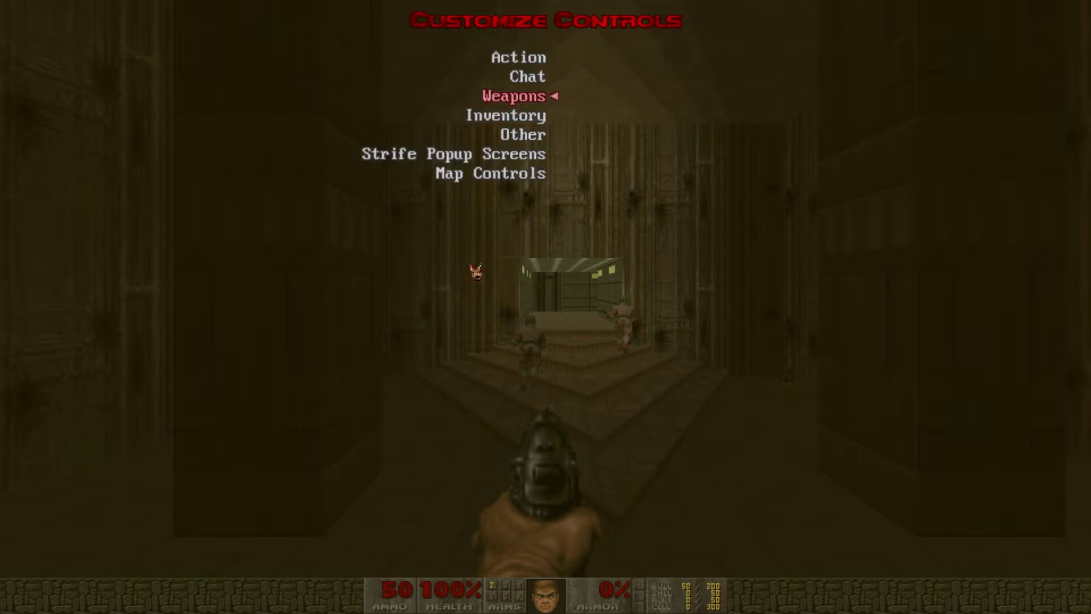
Set the Cursor in the mouse options to System cursor.
key(Escape)
key(Down)
key(Return)
key(Down)
key(Down)
key(Down)
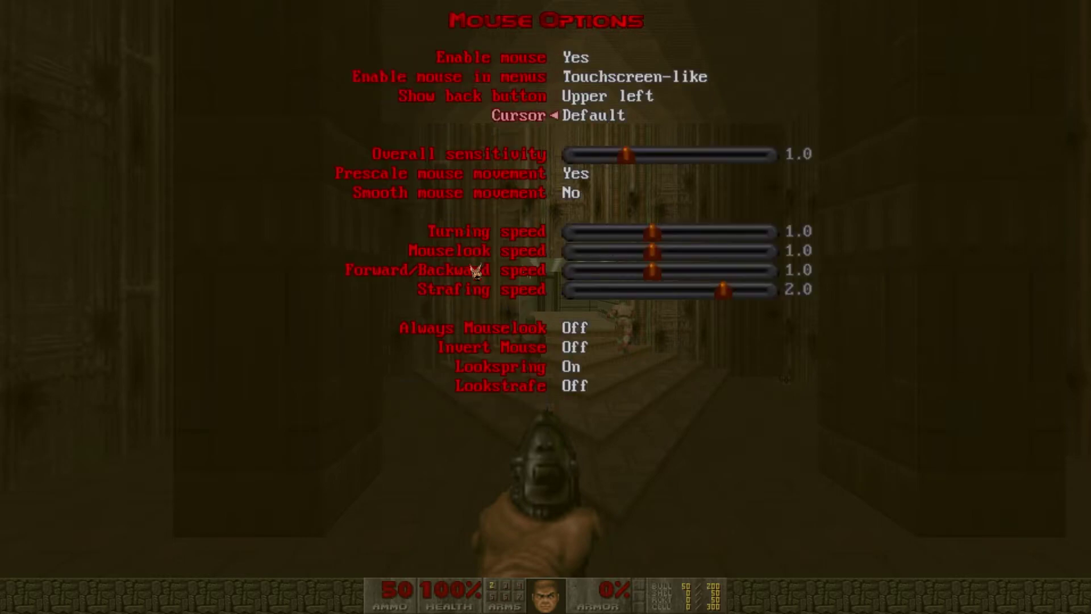
key(Left)
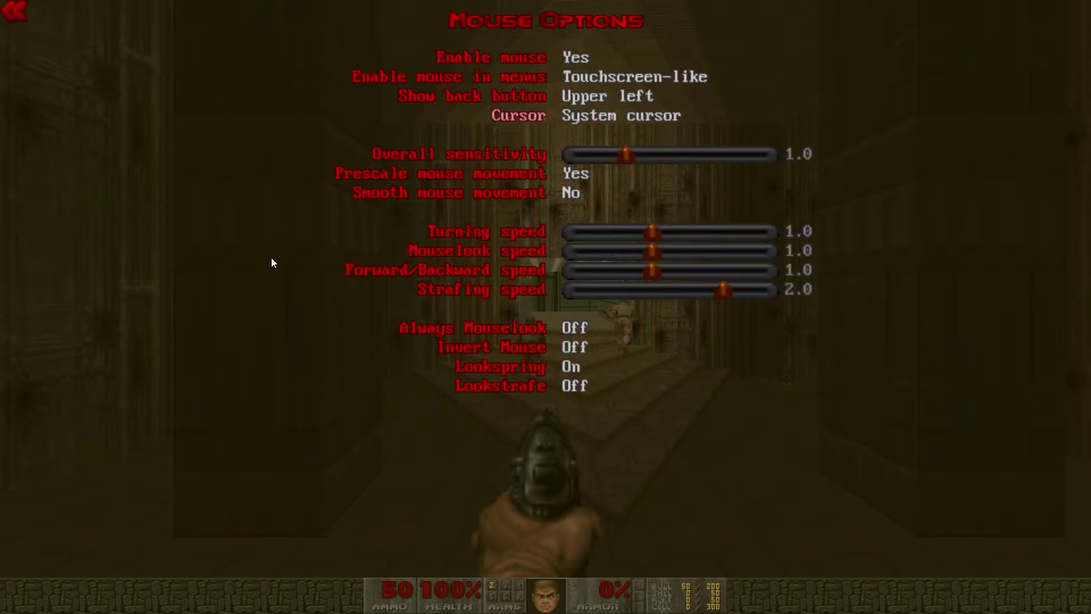
Lower the overall mouse sensitivity to 0.5.
key(Down)
key(Left)
key(Left)
key(Left)
key(Left)
key(Left)
Turn on Always Mouselook and return to the main options list.
key(Down)
key(Down)
key(Down)
key(Down)
key(Down)
key(Down)
key(Down)
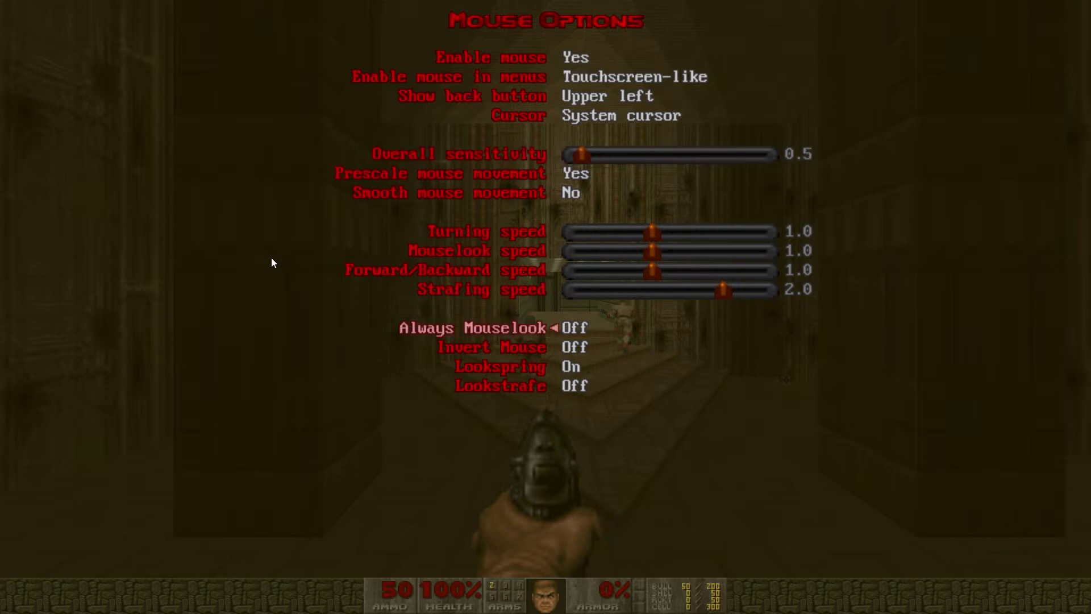
click(494, 331)
key(Escape)
key(Escape)
key(Escape)
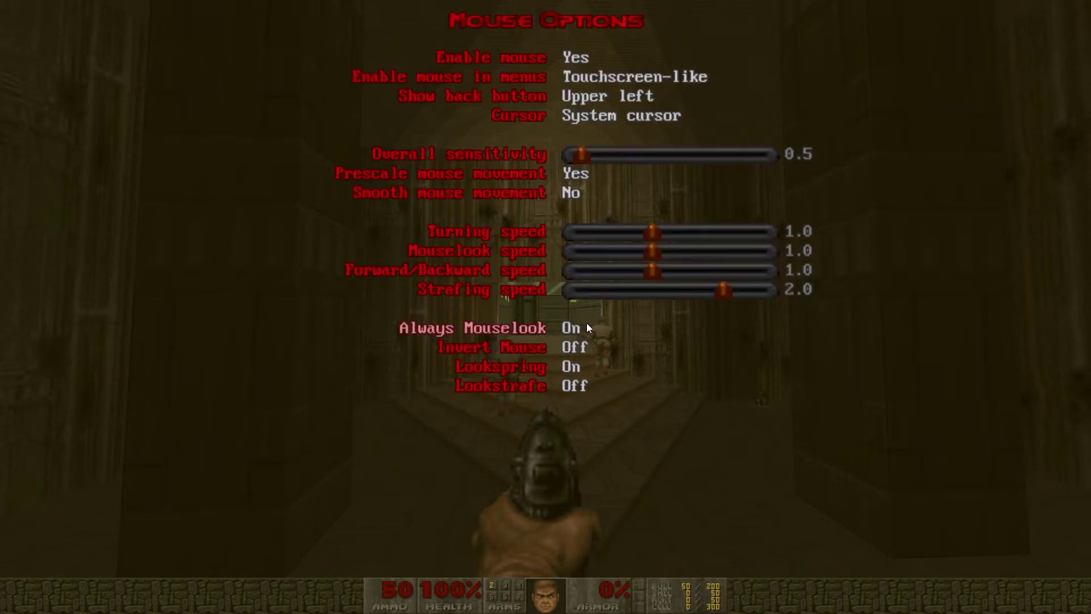
key(Escape)
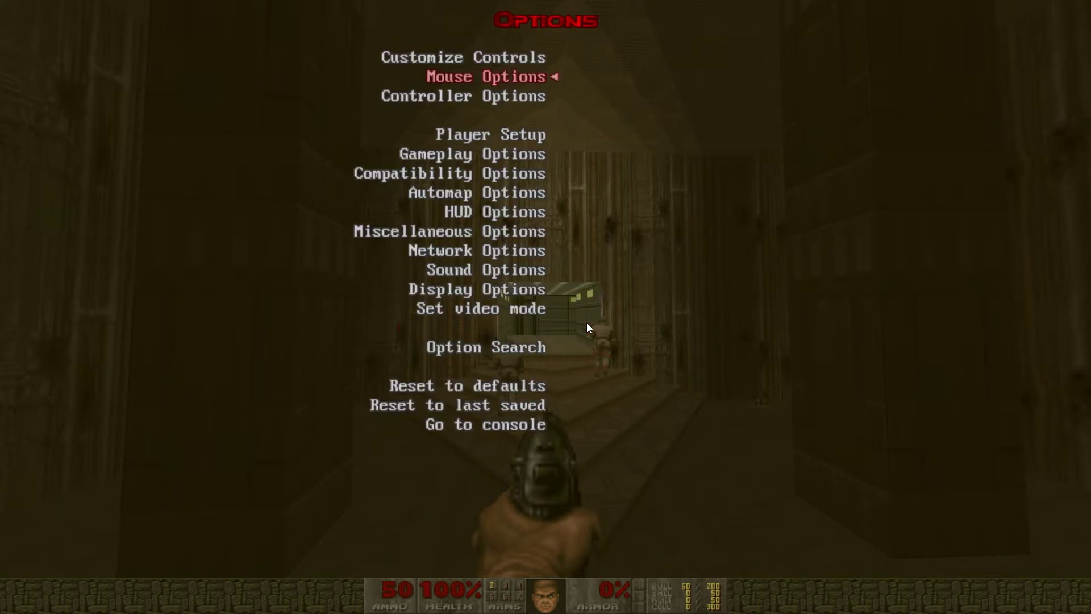
Replace the default player name in the player setup with the player's own nickname.
key(Down)
key(Down)
key(Return)
key(Return)
key(BackSpace)
key(BackSpace)
key(BackSpace)
key(BackSpace)
key(BackSpace)
key(BackSpace)
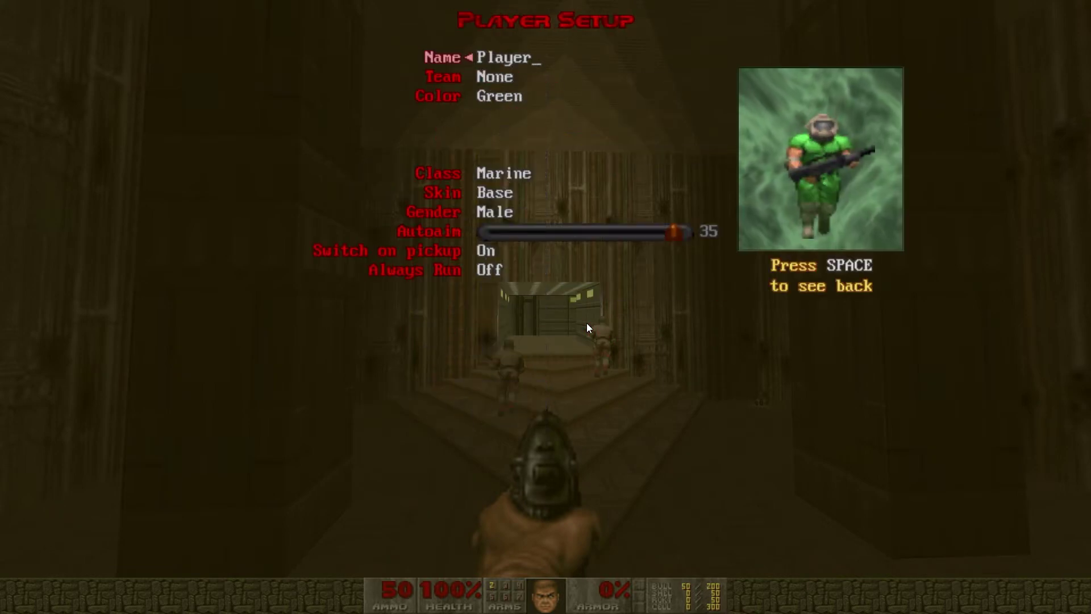
text(chunks)
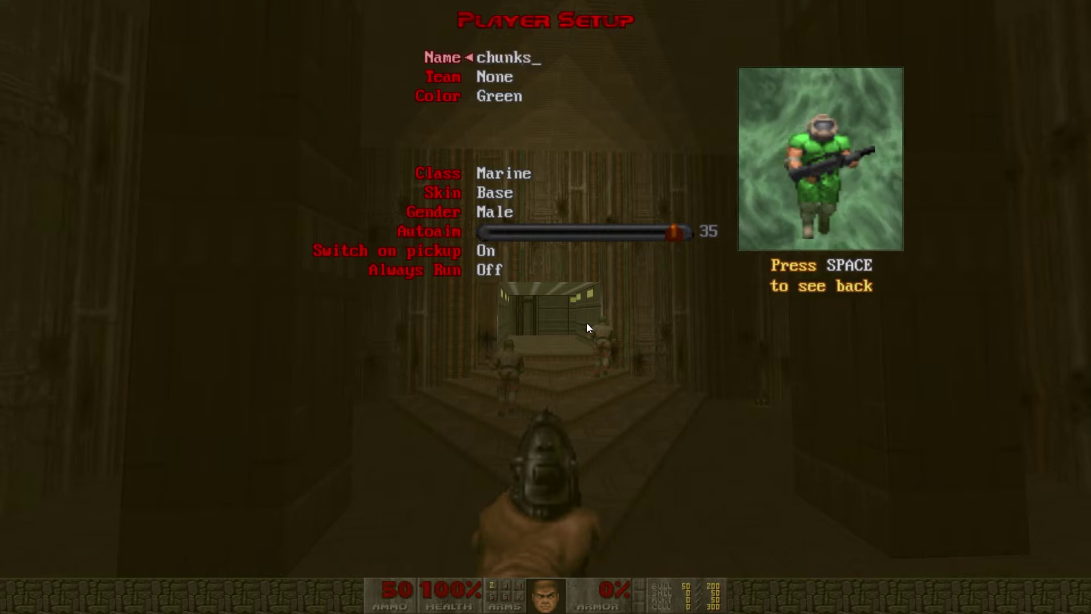
key(Return)
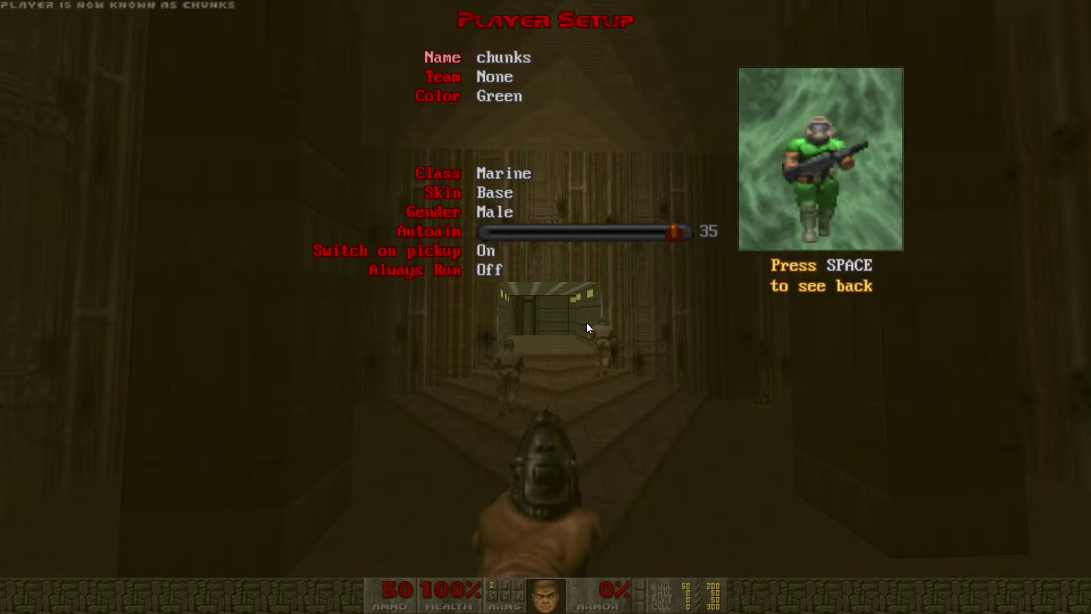
In the player setup, set Autoaim to 0, turn off Switch on pickup and turn on Always Run.
click(673, 237)
drag(673, 236, 459, 237)
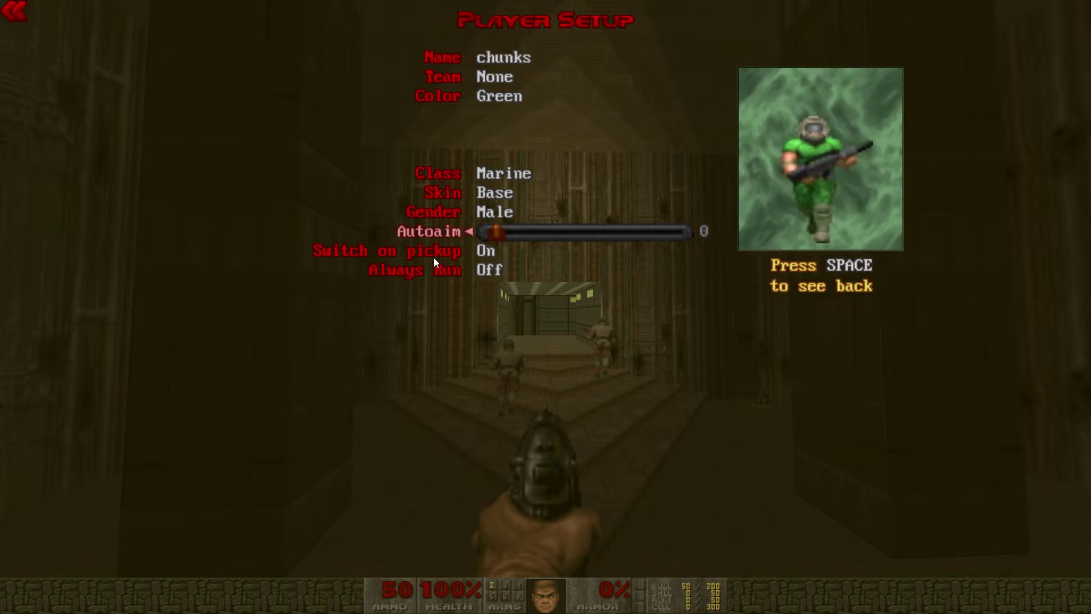
click(410, 251)
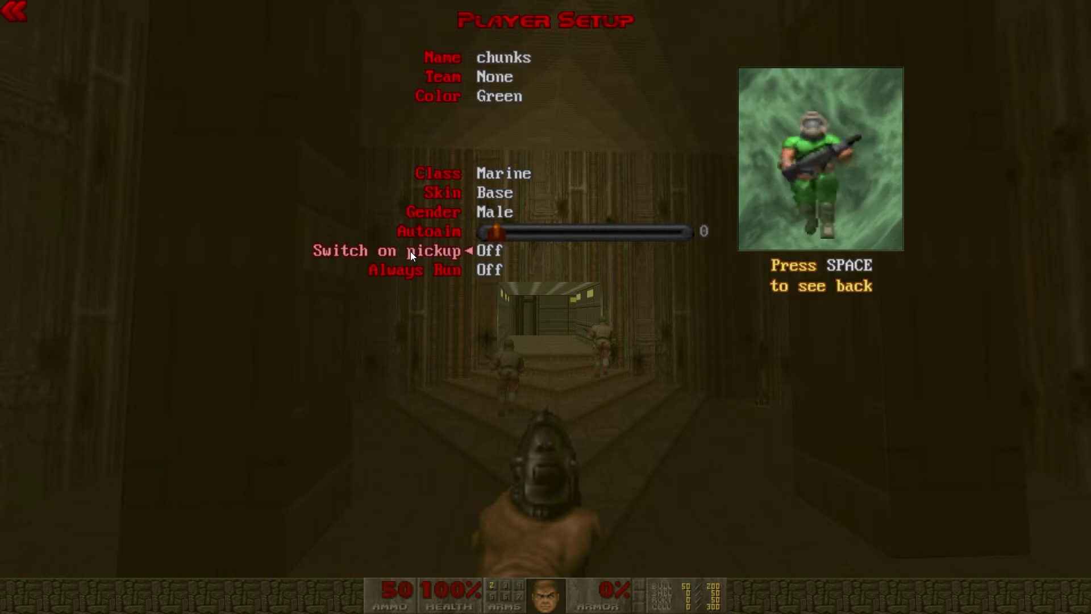
click(393, 275)
key(Escape)
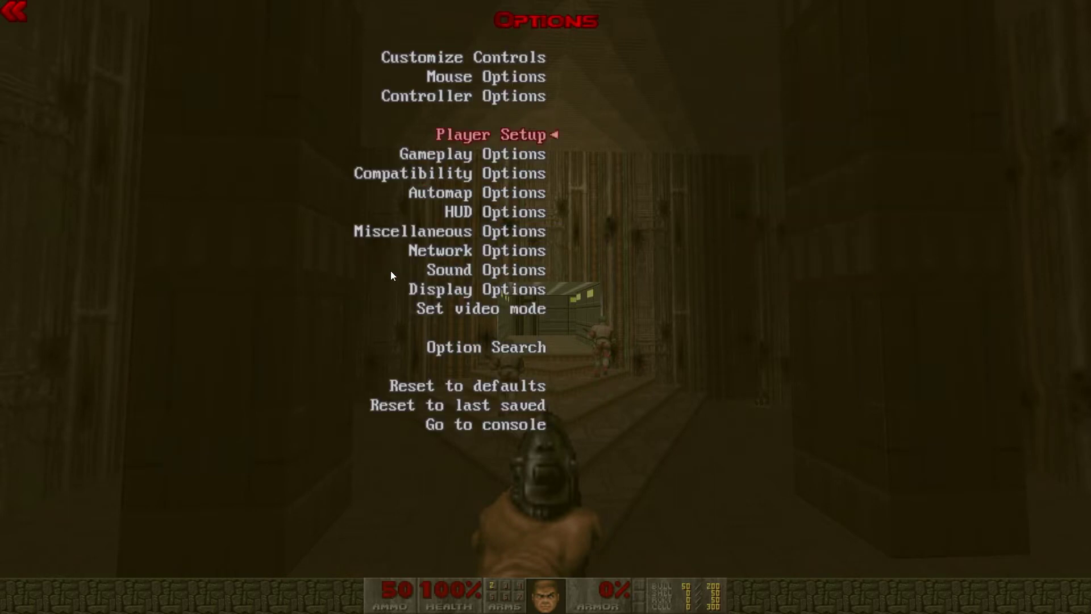
Set Menu dim to 0.00 in the HUD options.
key(Down)
key(Down)
key(Down)
key(Down)
key(Return)
key(Down)
key(Up)
key(Up)
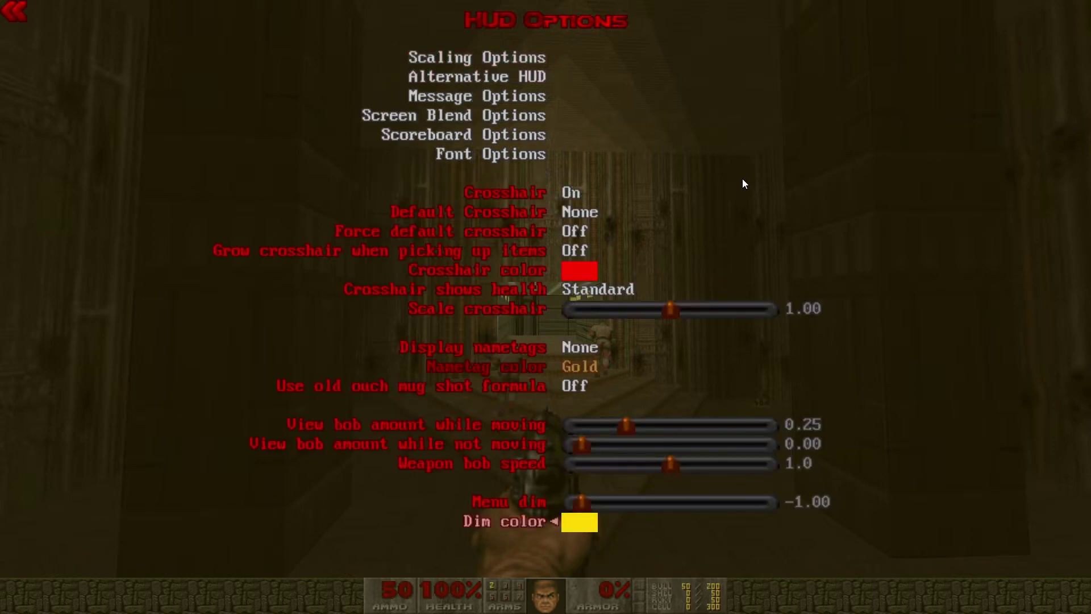
key(Up)
key(Right)
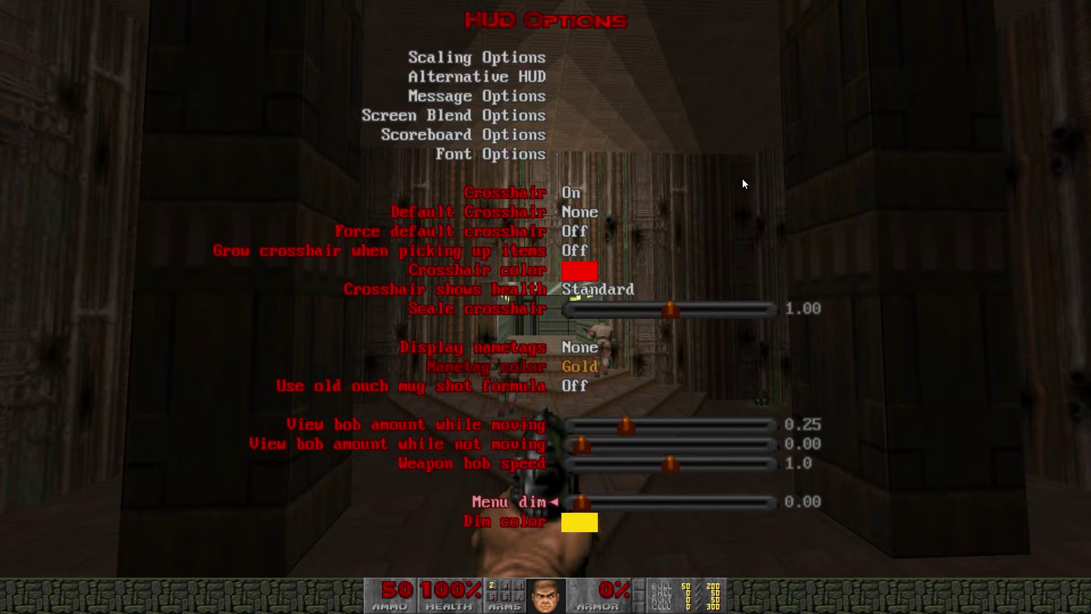
Set the Messages scale override to 3 in the HUD scaling options.
key(Down)
key(Down)
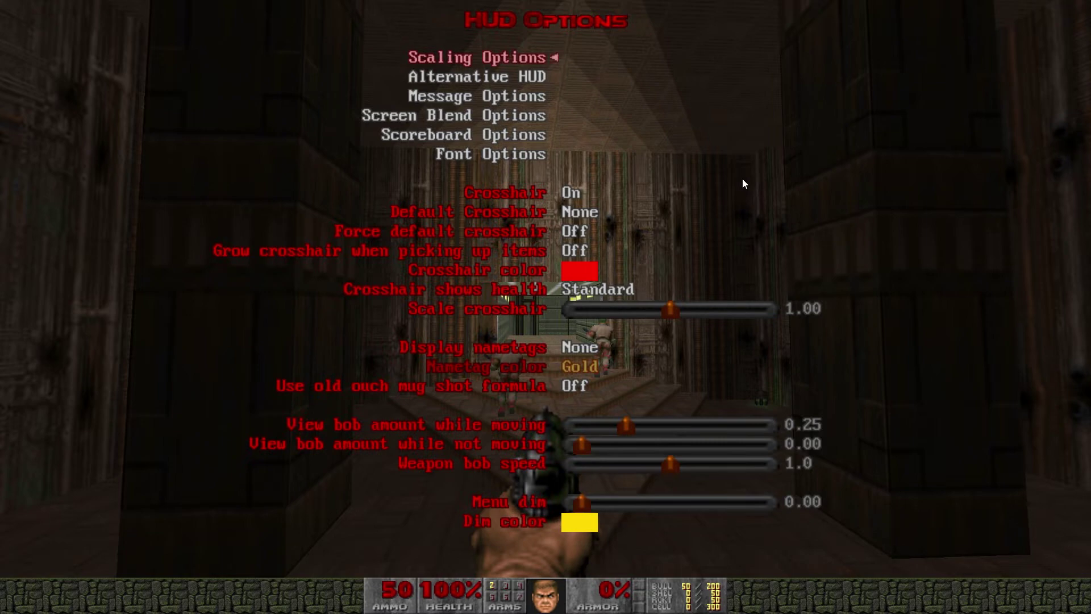
key(Return)
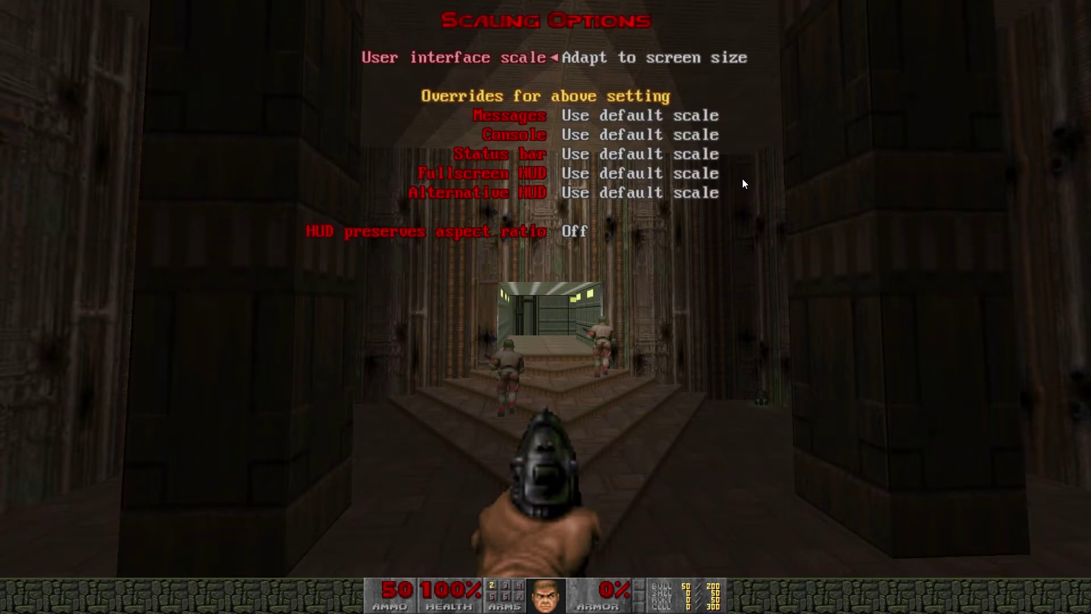
key(Down)
key(Right)
key(Right)
key(Right)
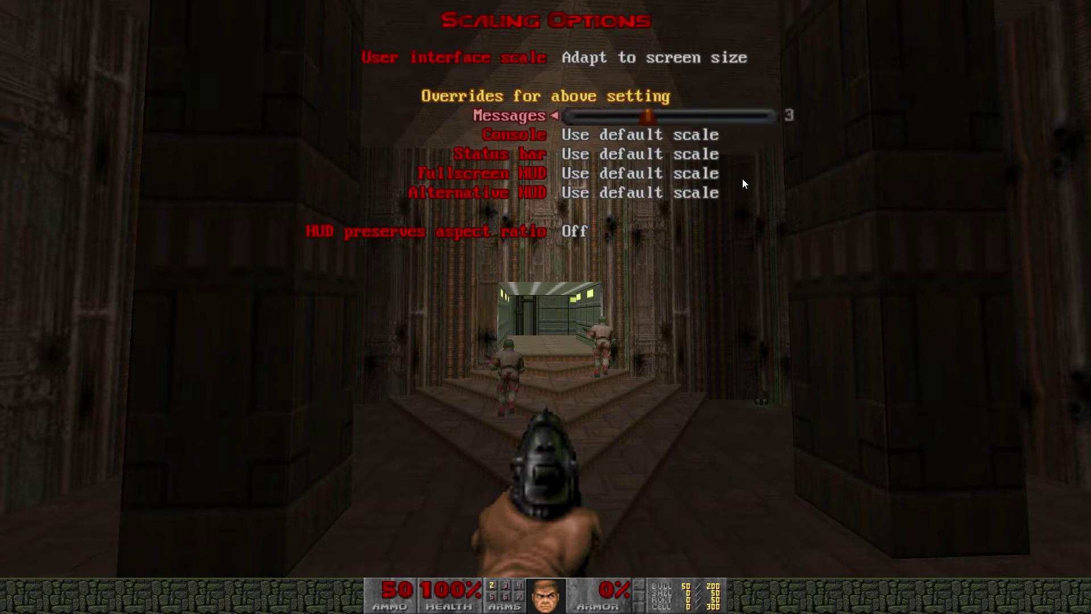
Set the Status bar and Fullscreen HUD scale overrides to Scale to fullscreen.
key(Down)
key(Down)
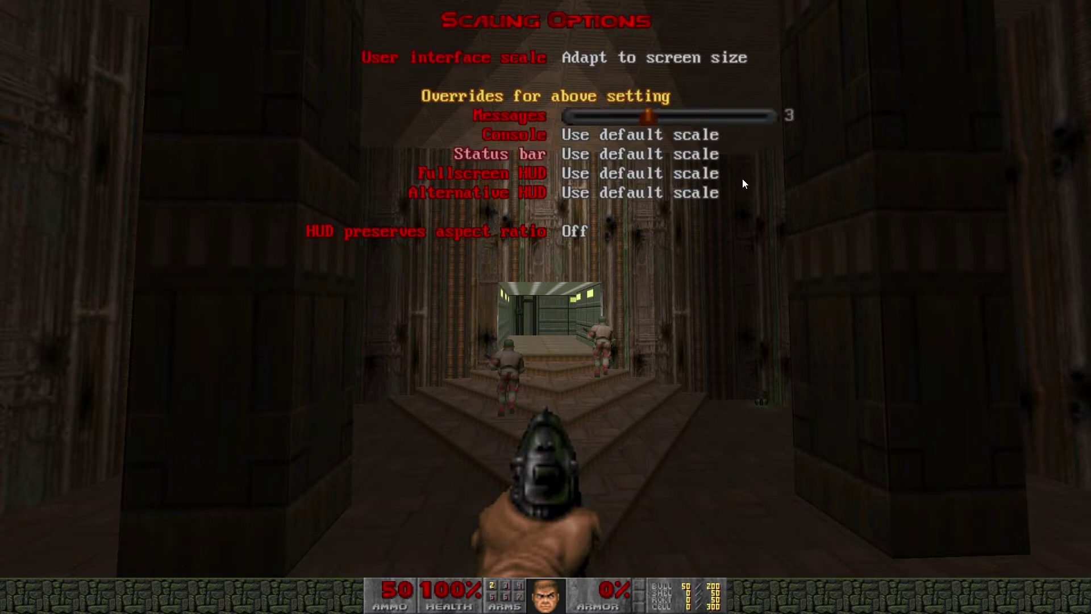
key(Right)
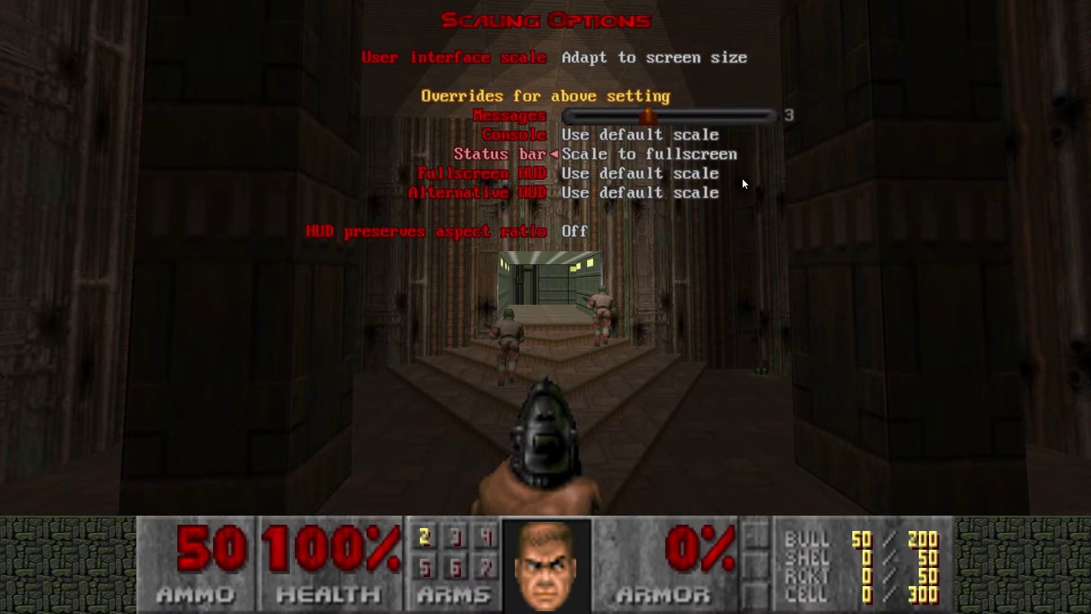
key(Down)
key(Right)
Turn on HUD preserves aspect ratio and return to the main options list.
key(Down)
key(Down)
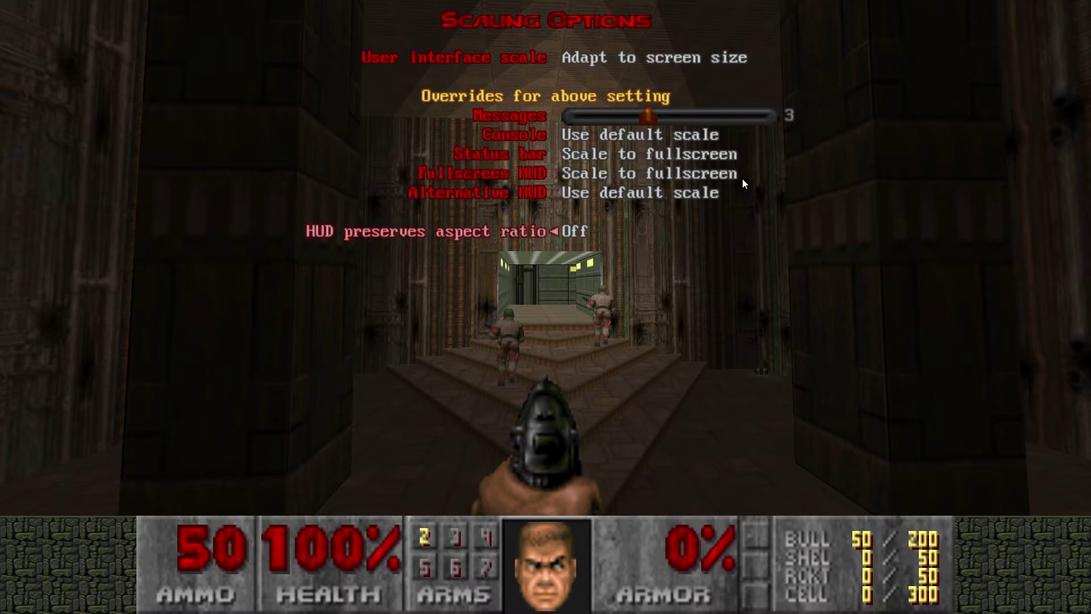
key(Right)
key(Left)
key(Right)
key(Escape)
key(Escape)
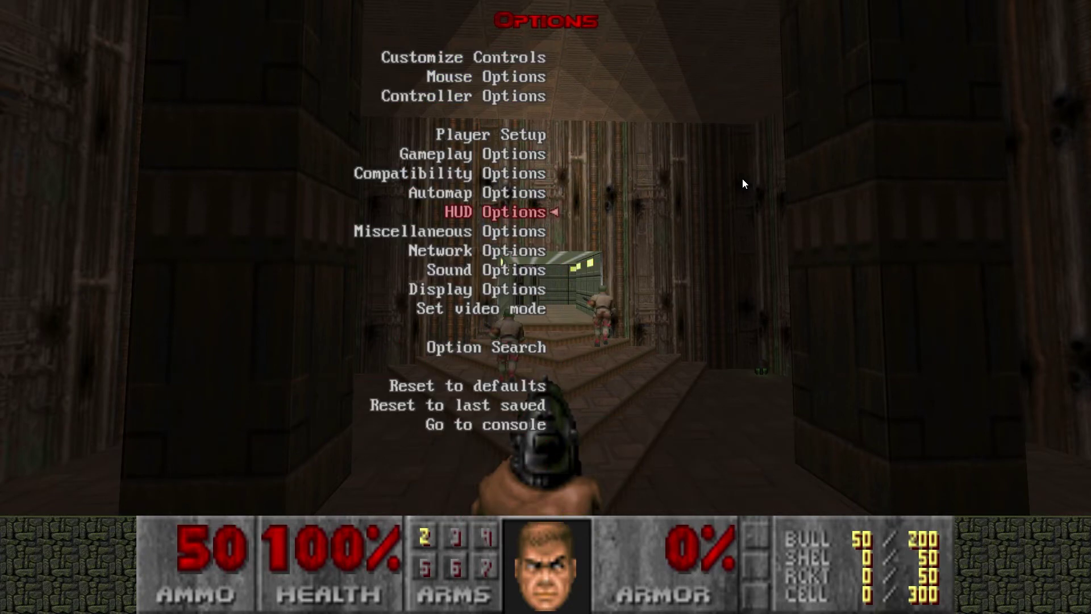
Turn off Save/Load confirmation in the miscellaneous options.
key(Down)
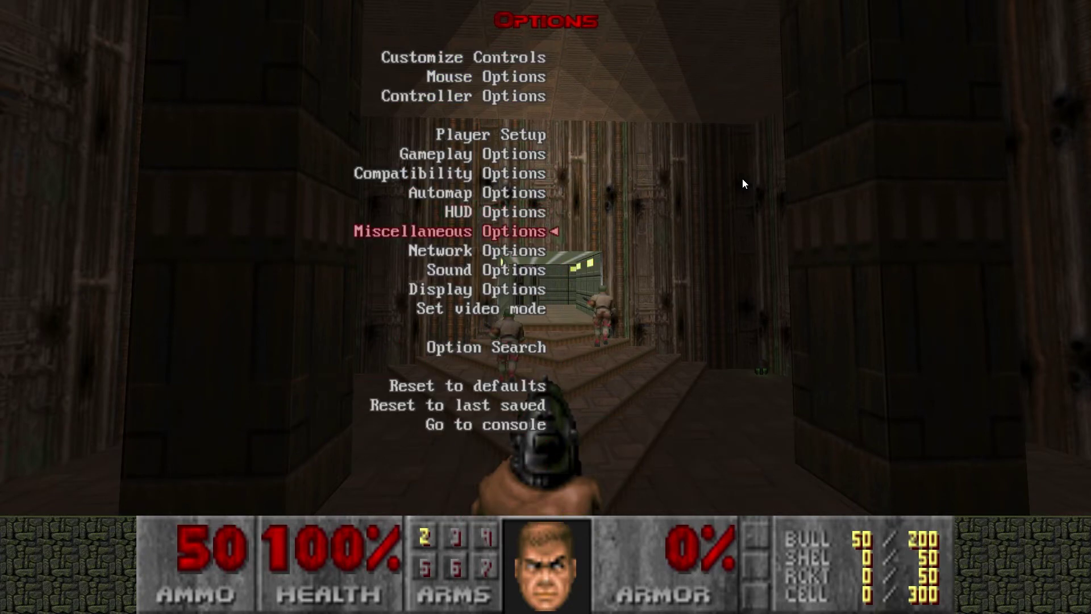
key(Return)
key(Down)
key(Down)
key(Down)
key(Down)
key(Down)
key(Down)
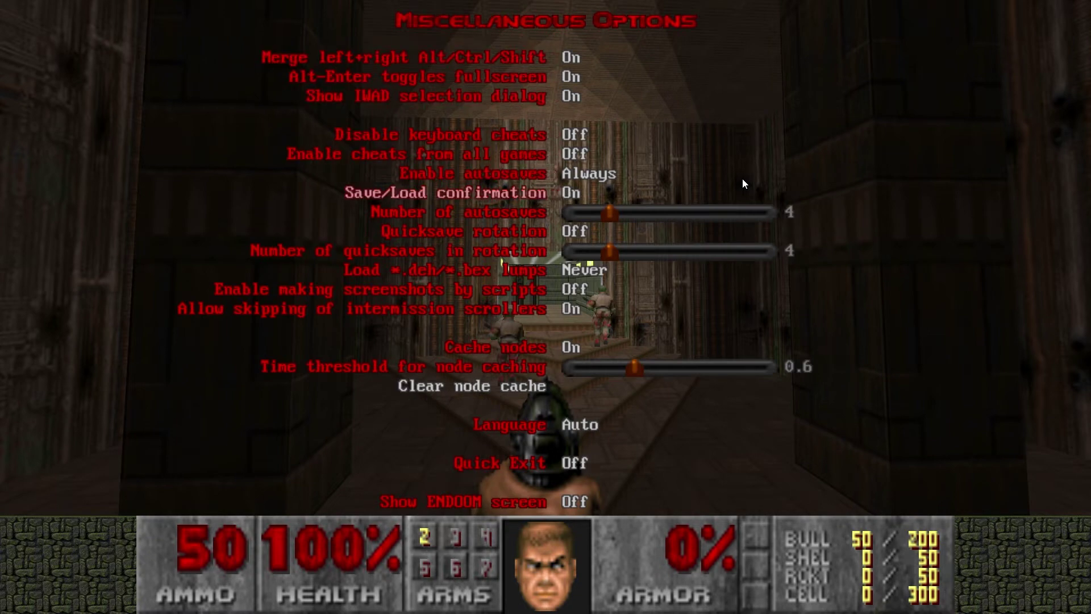
key(Right)
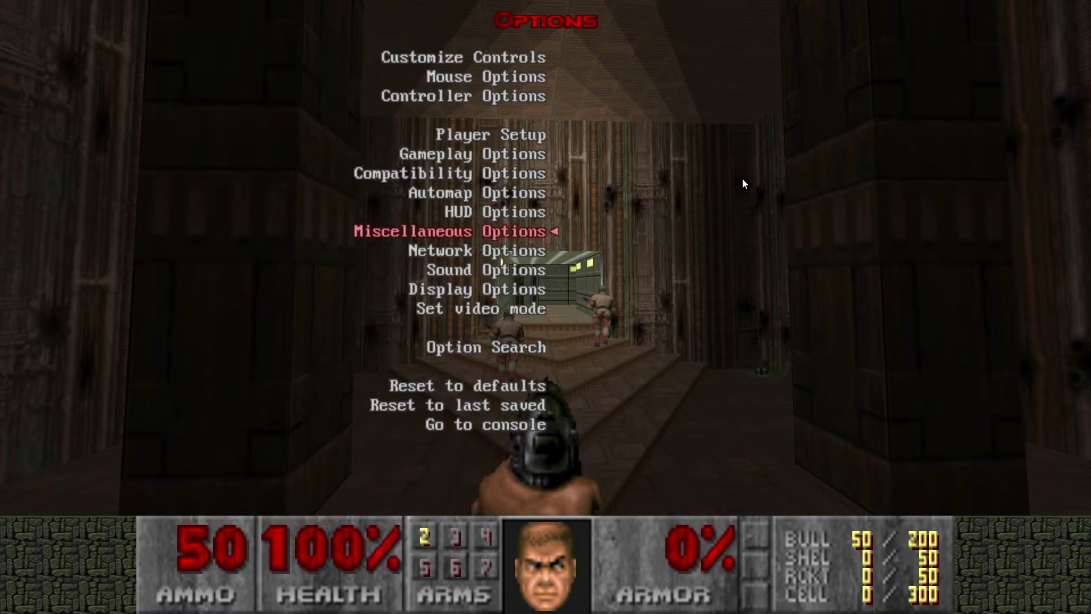
Set Screen size to 11 in the display options.
key(Down)
key(Down)
key(Down)
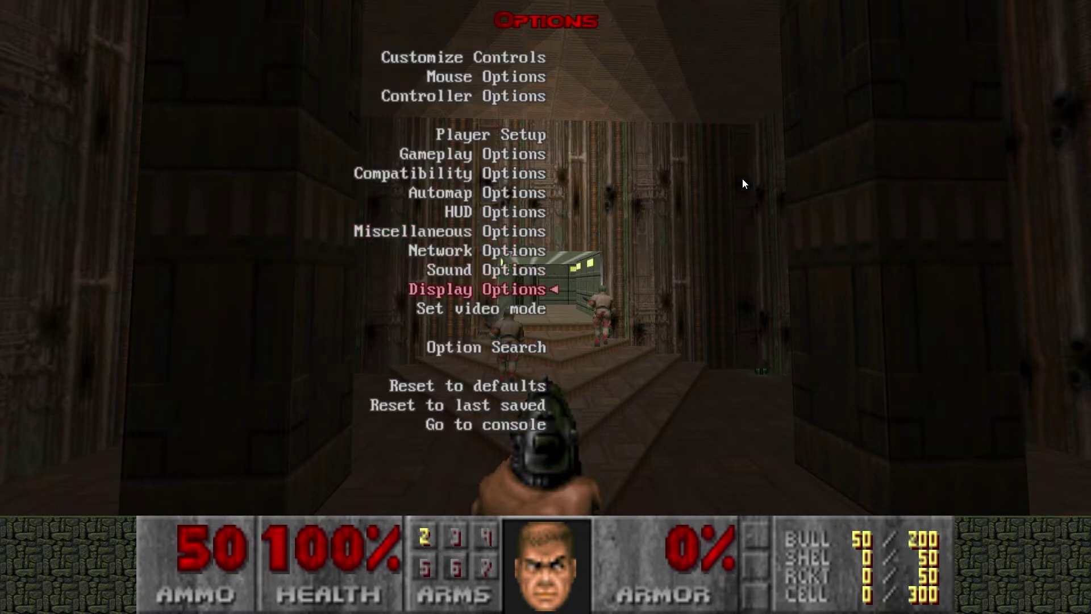
key(Return)
key(Down)
key(Down)
key(Down)
key(Down)
key(Down)
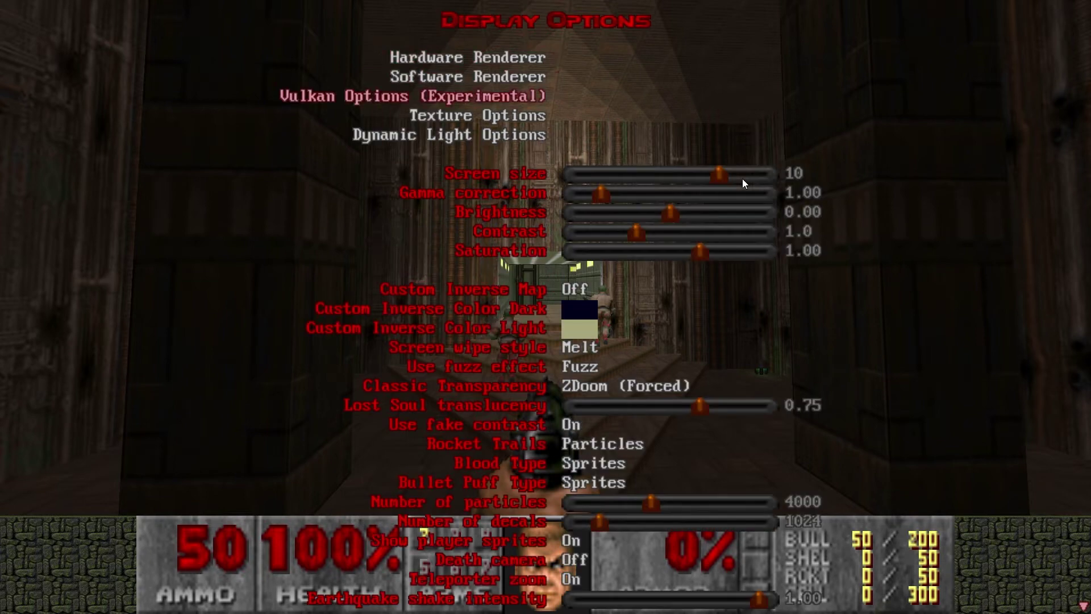
key(Right)
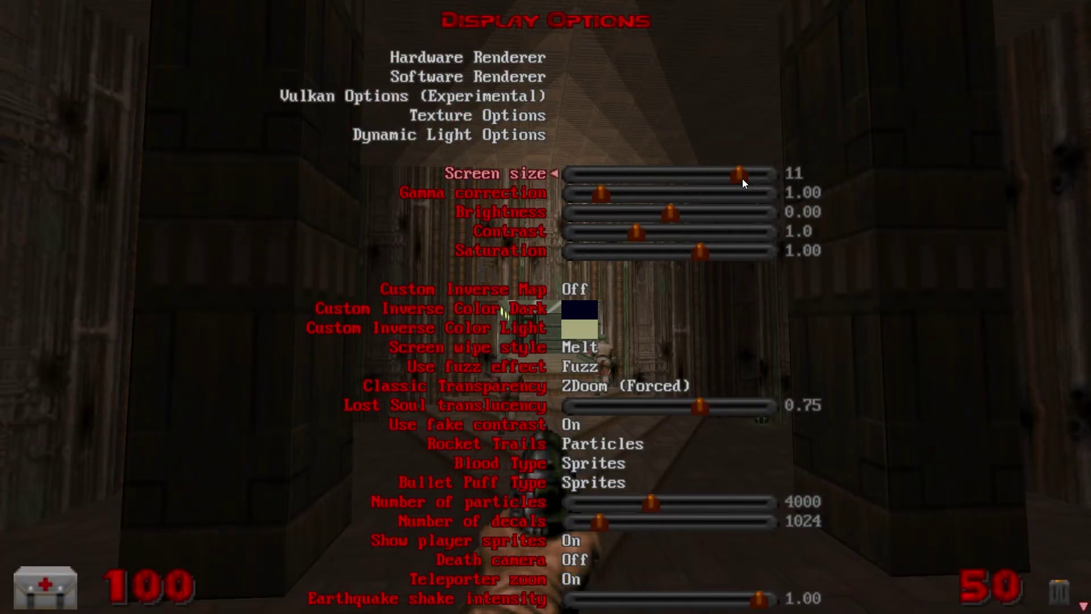
key(Left)
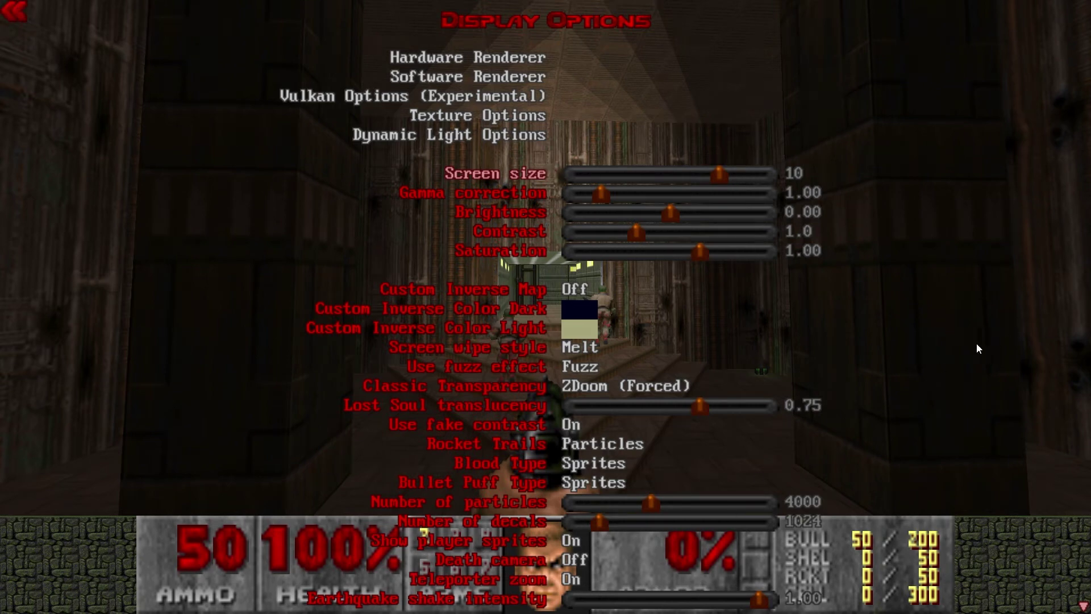
key(Right)
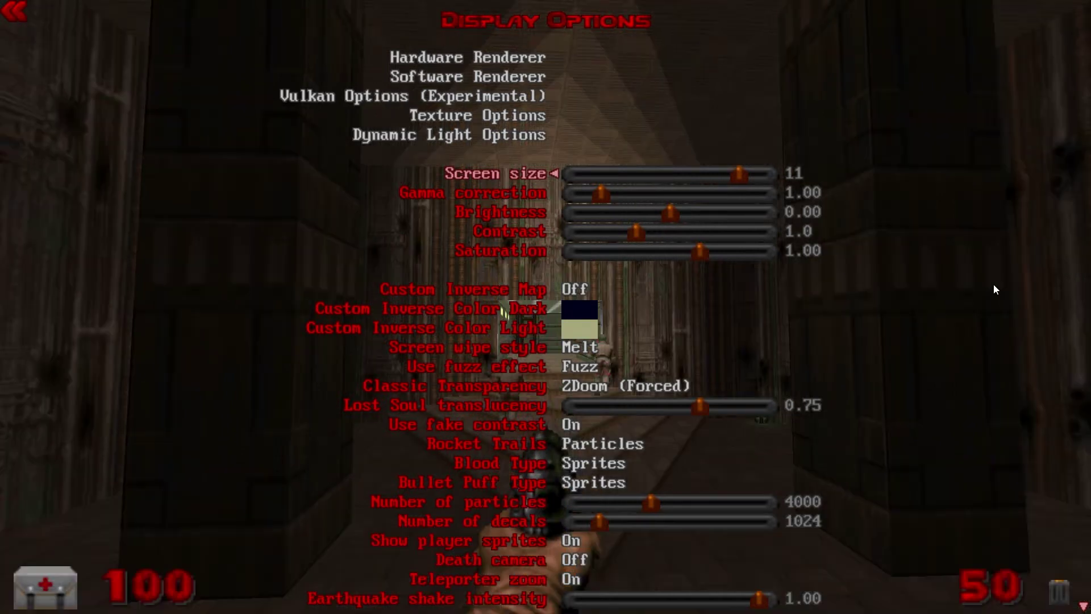
Raise Lost Soul translucency to 1.00 in the display options.
key(Down)
key(Down)
key(Down)
key(Down)
key(Down)
key(Down)
key(Down)
key(Down)
key(Down)
key(Down)
key(Down)
key(Right)
key(Right)
key(Right)
key(Right)
key(Right)
Set Rocket Trails, Blood Type and Bullet Puff Type to Sprites & Particles.
key(Down)
key(Down)
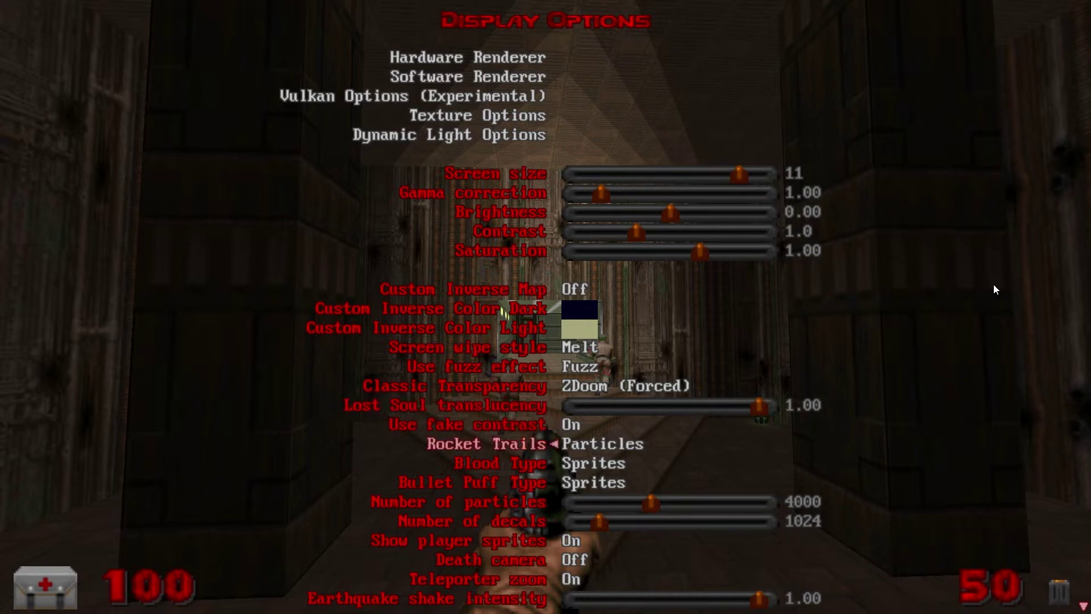
key(Right)
key(Right)
key(Down)
key(Right)
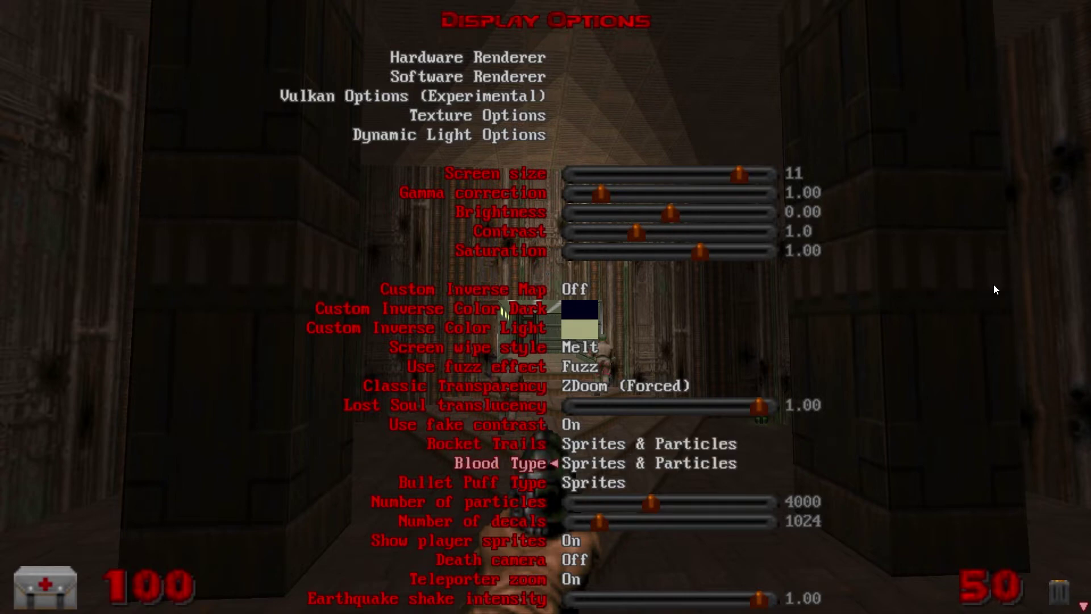
key(Down)
key(Right)
key(Right)
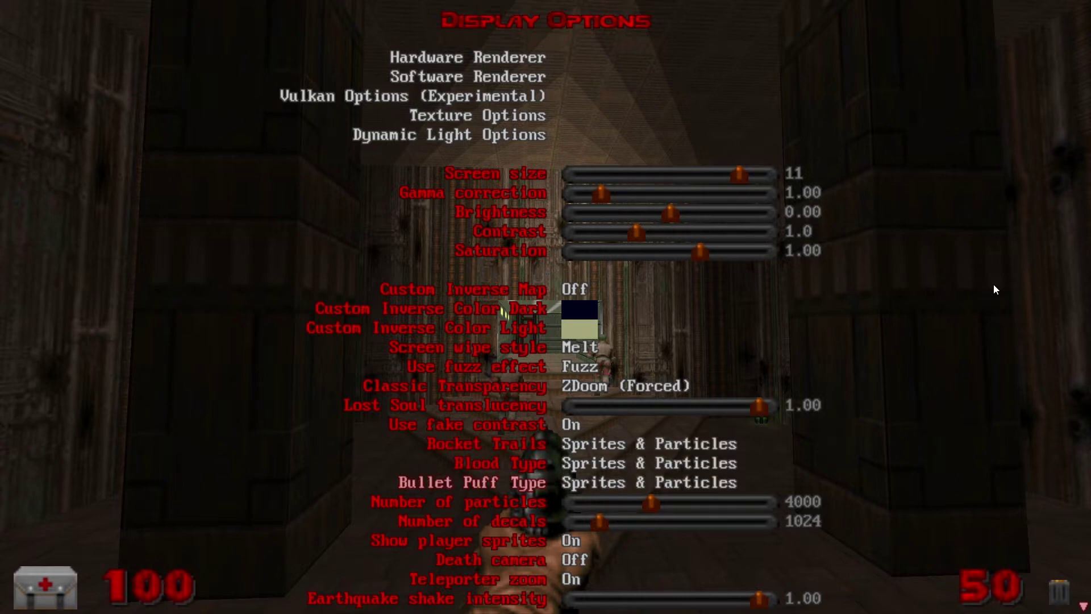
Go through the remaining display options and open the Hardware Renderer options.
key(Down)
key(Down)
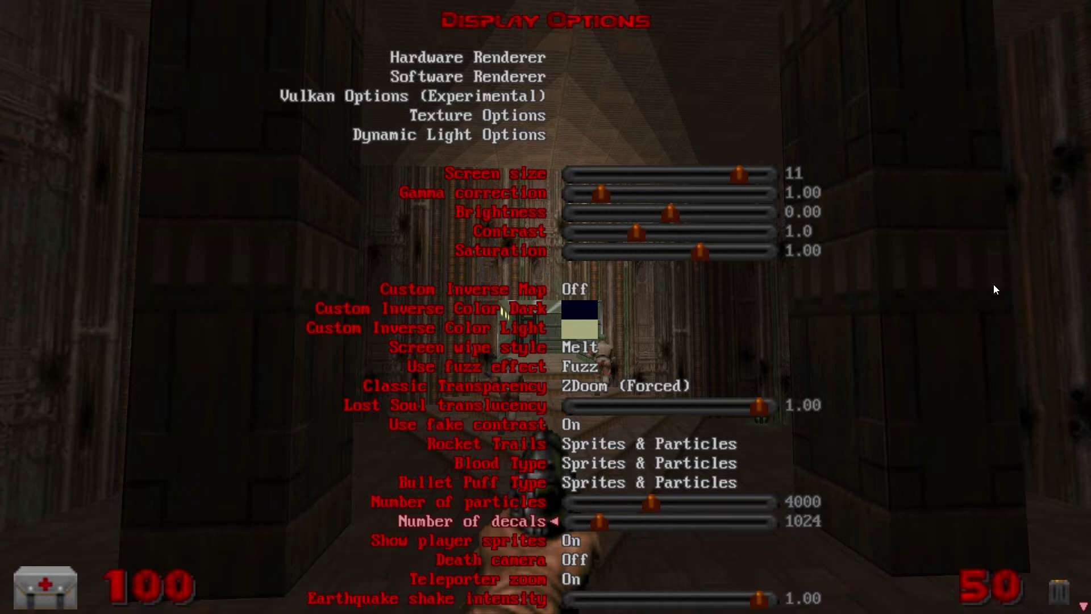
key(Down)
key(Down)
key(Down)
key(Down)
key(Down)
key(Down)
key(Down)
key(Down)
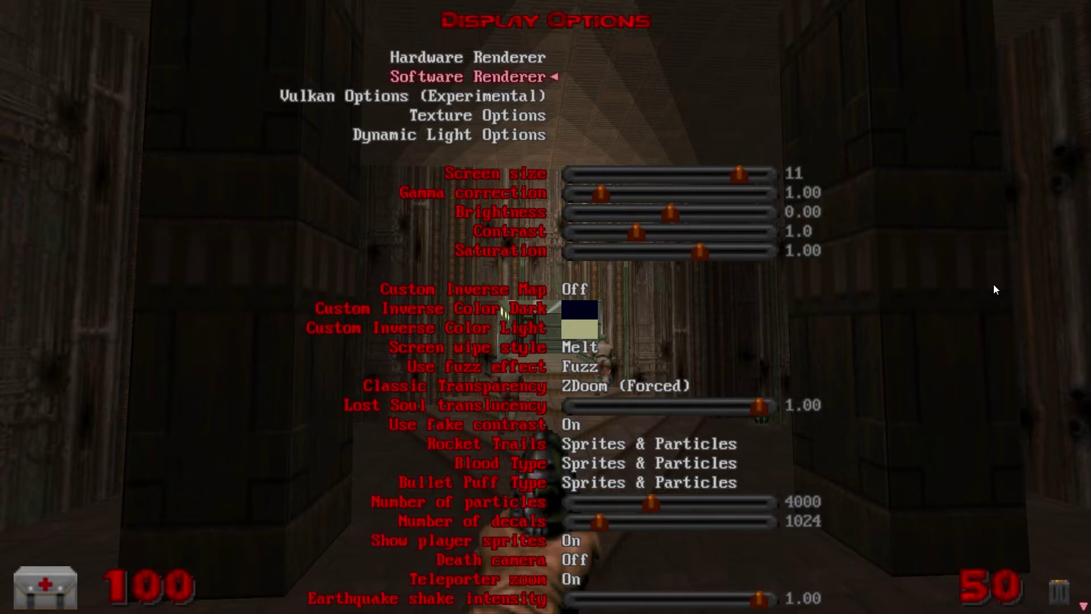
key(Up)
key(Return)
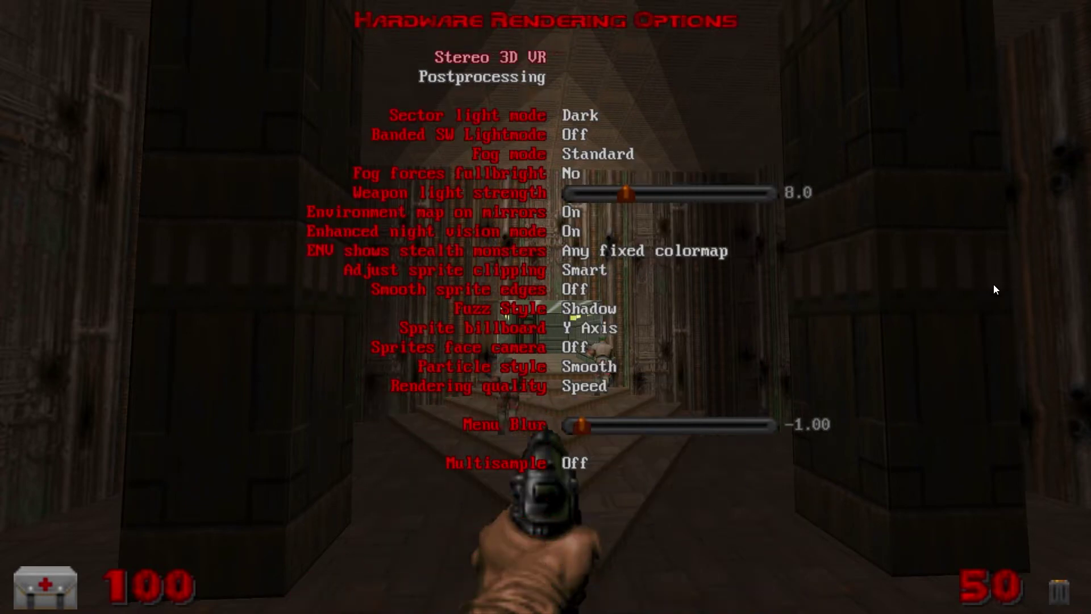
Set Sector light mode to Software and Fog mode to Radial in the hardware rendering options.
key(Down)
key(Down)
key(Right)
key(Right)
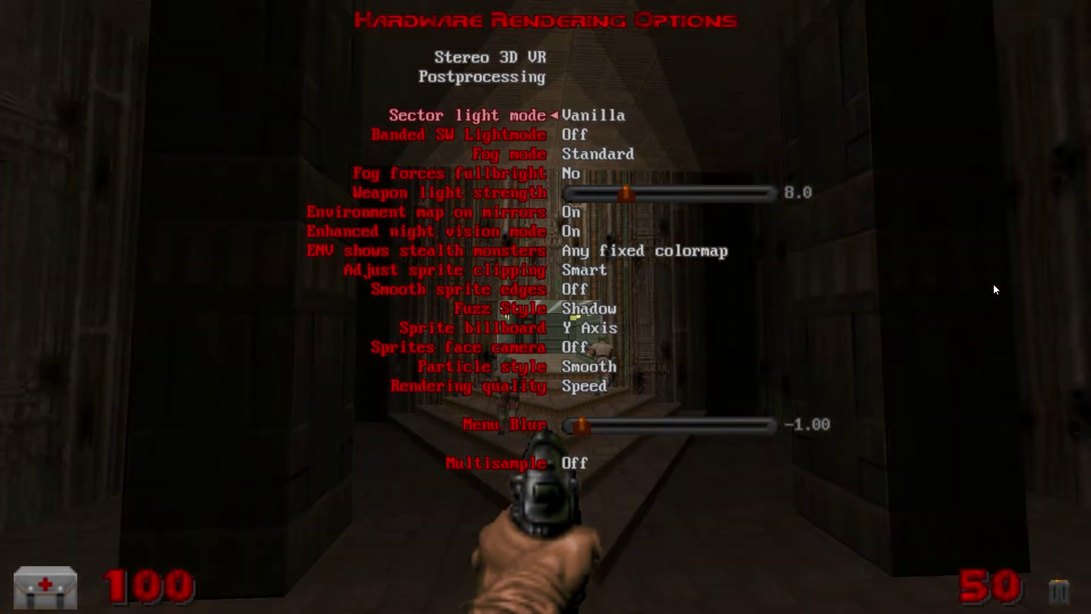
key(Right)
key(Down)
key(Down)
key(Right)
Try the Standard and Bright sector light modes, with Fog mode switched to Off.
key(Up)
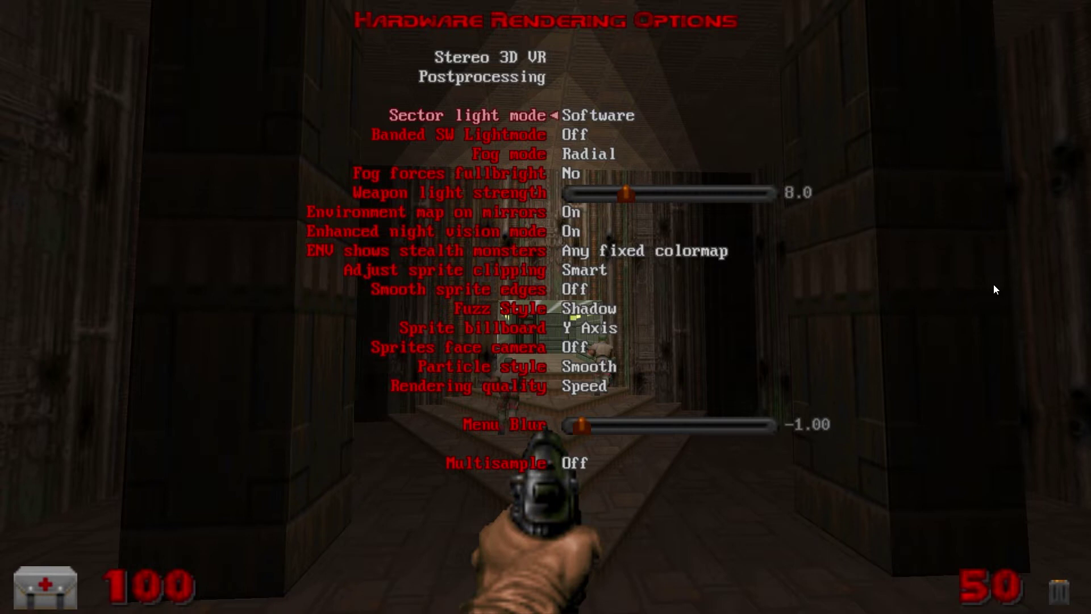
key(Left)
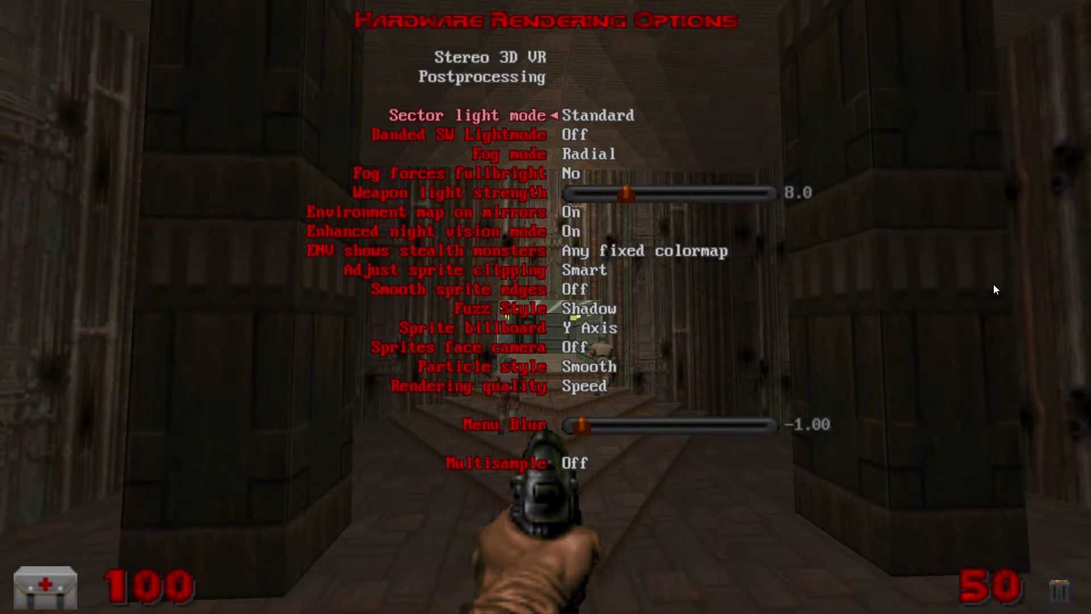
key(Right)
key(Down)
key(Down)
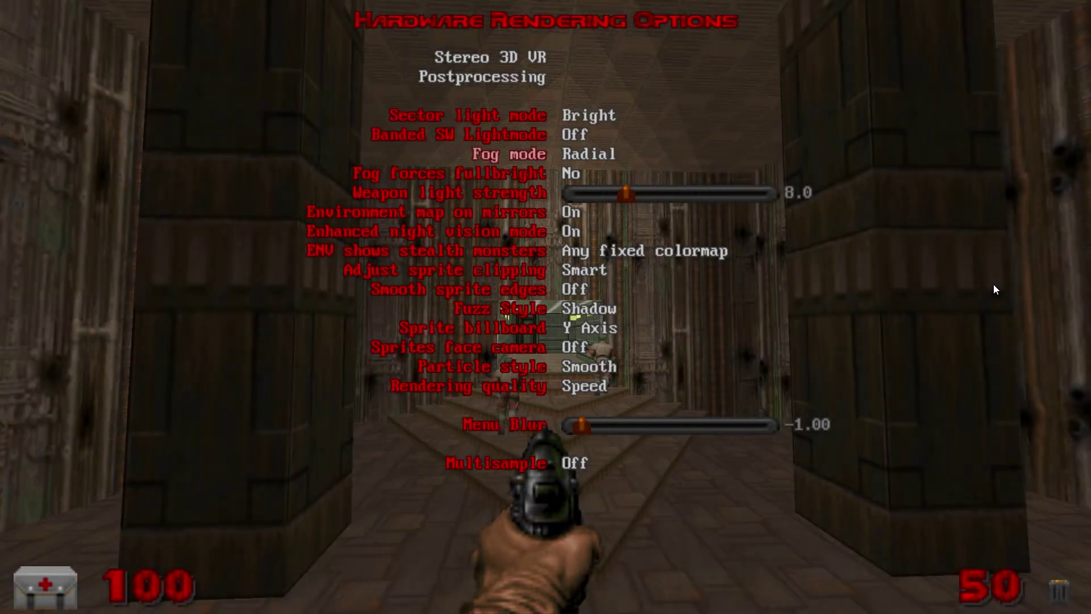
key(Right)
key(Right)
key(Left)
key(Up)
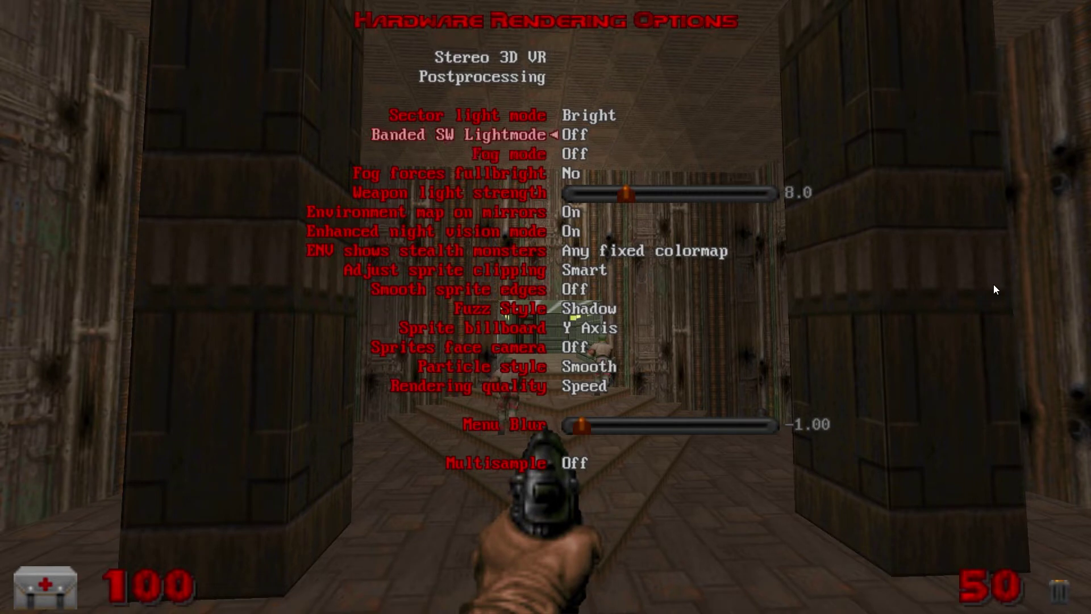
Return Sector light mode to Software and Fog mode to Radial.
key(Up)
key(Left)
key(Left)
key(Left)
key(Down)
key(Down)
key(Left)
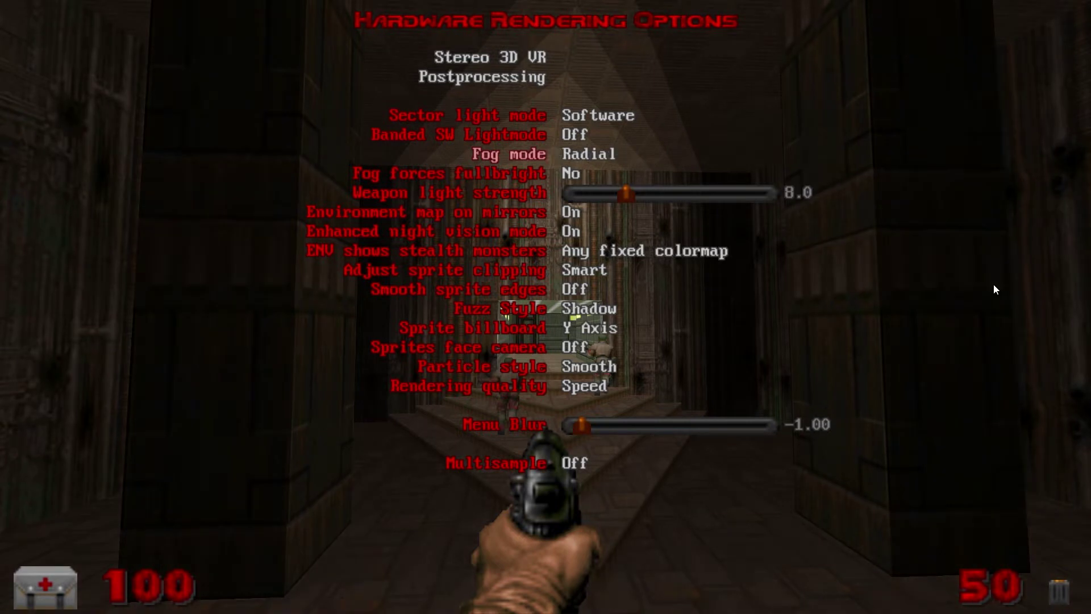
Turn off Enhanced night vision mode in the hardware rendering options.
key(Down)
key(Down)
key(Down)
key(Down)
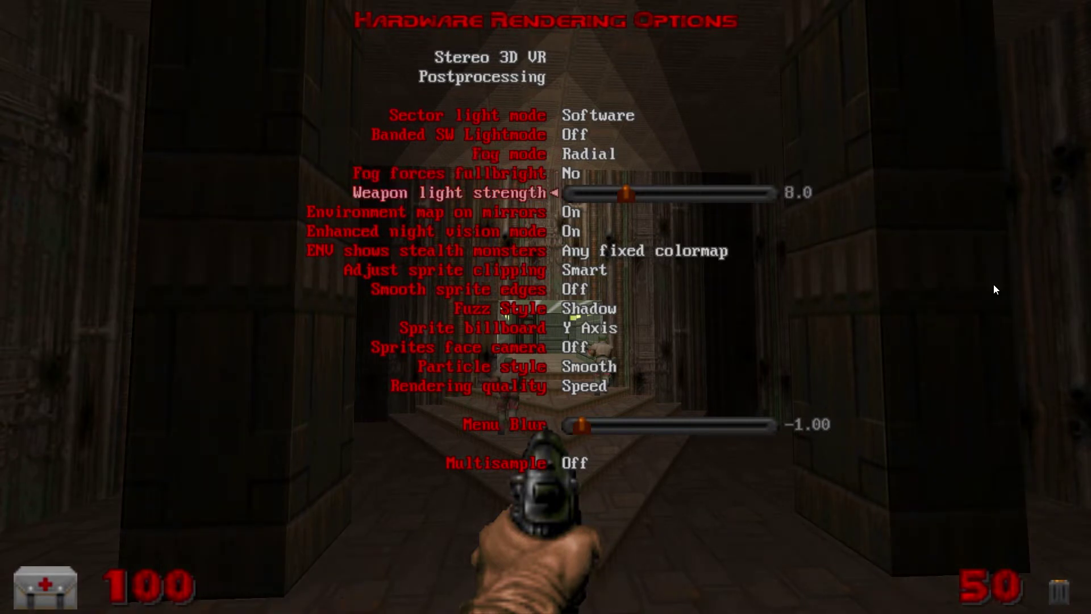
key(Left)
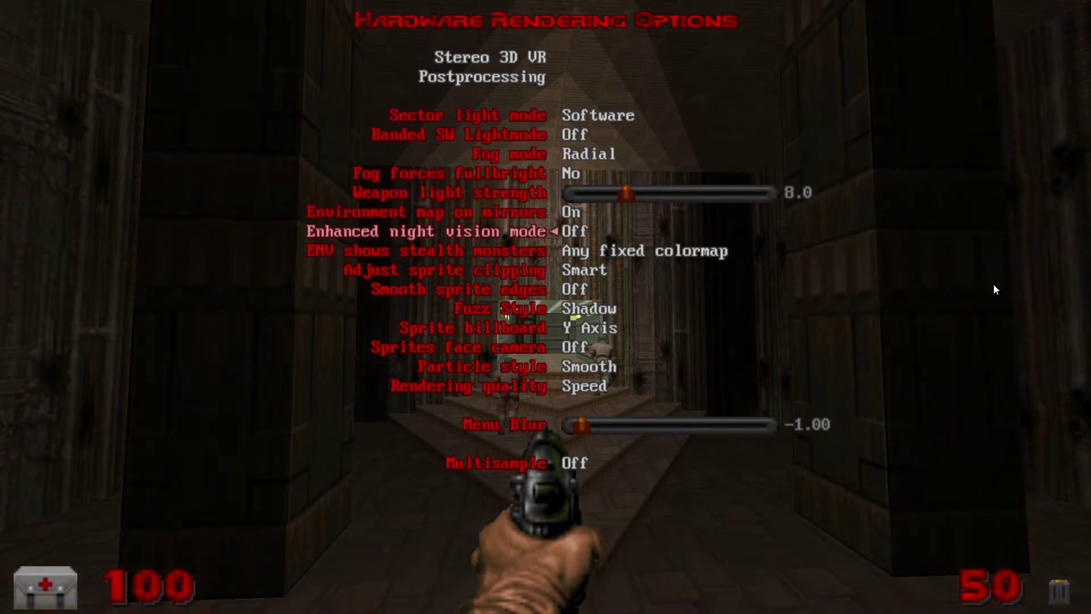
Set Adjust sprite clipping to Smarter and turn on Smooth sprite edges.
key(Down)
key(Down)
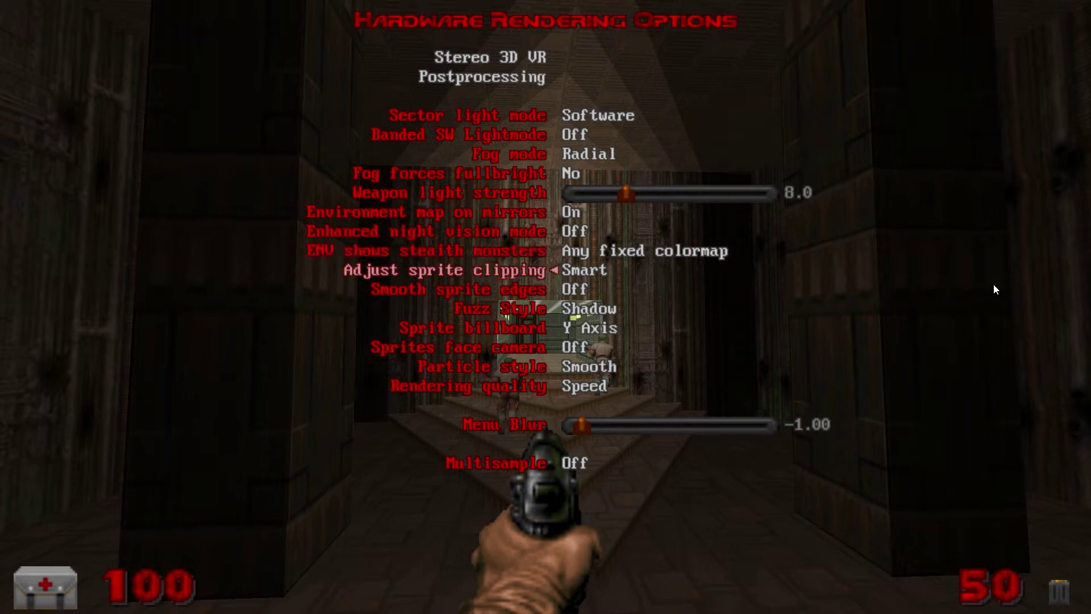
key(Right)
key(Down)
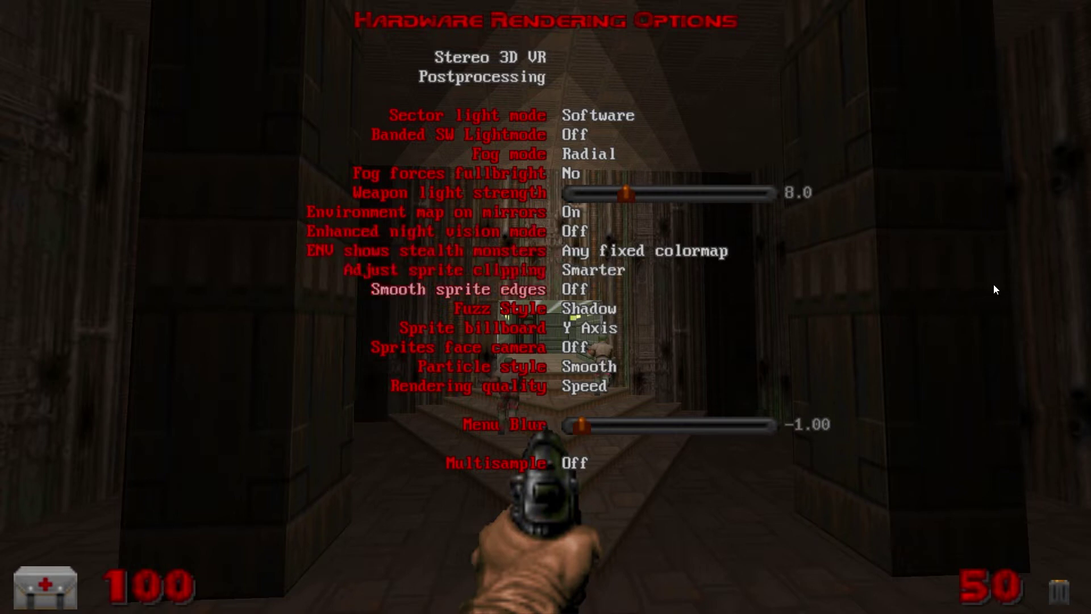
key(Right)
Set Fuzz Style to Smooth Noise and return to the game.
key(Down)
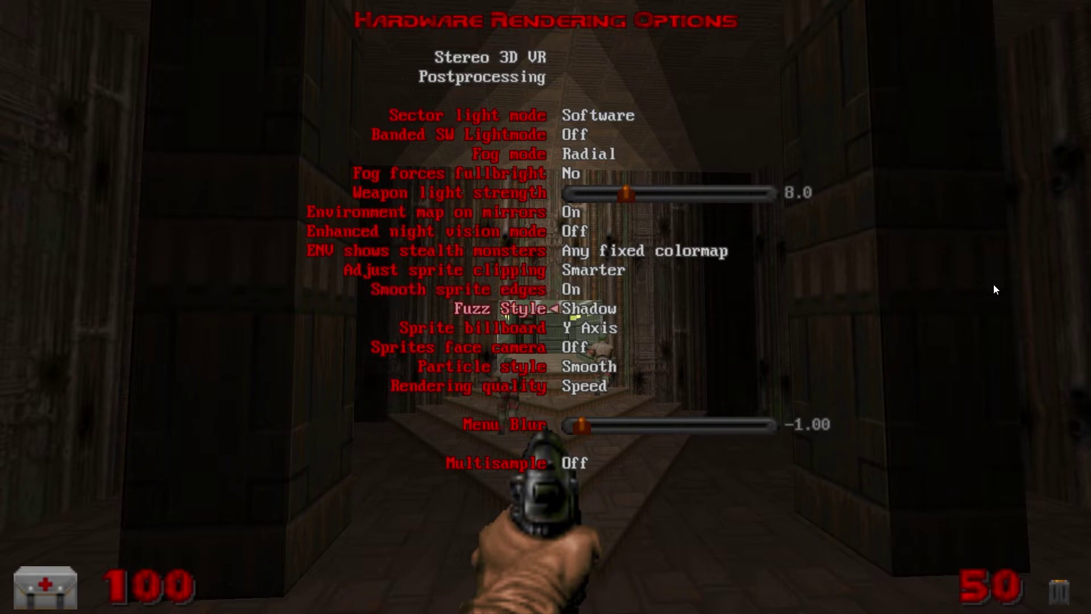
key(Right)
key(Right)
key(Right)
key(Right)
key(Right)
key(Escape)
key(Escape)
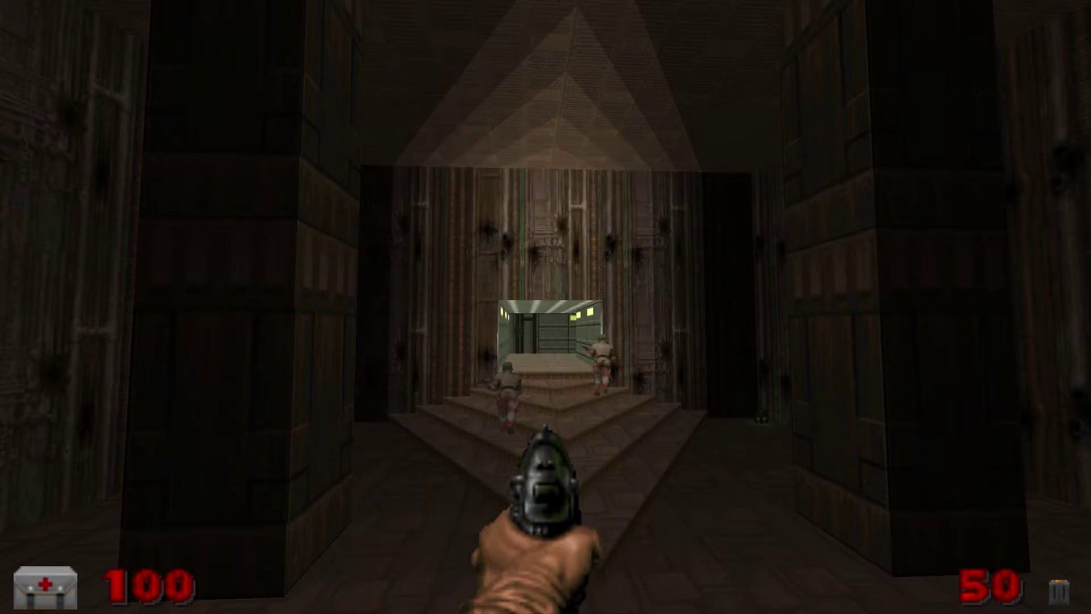
Enable No Target with the notarget console command and reposition the player.
key(grave)
text(notarget)
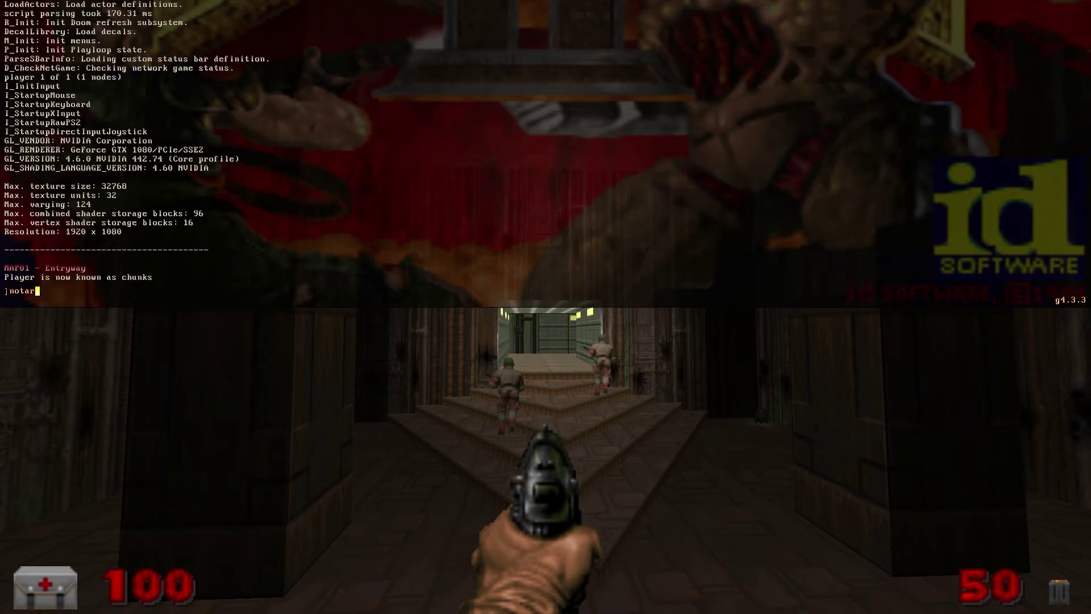
key(Return)
text(s)
key(grave)
key(s)
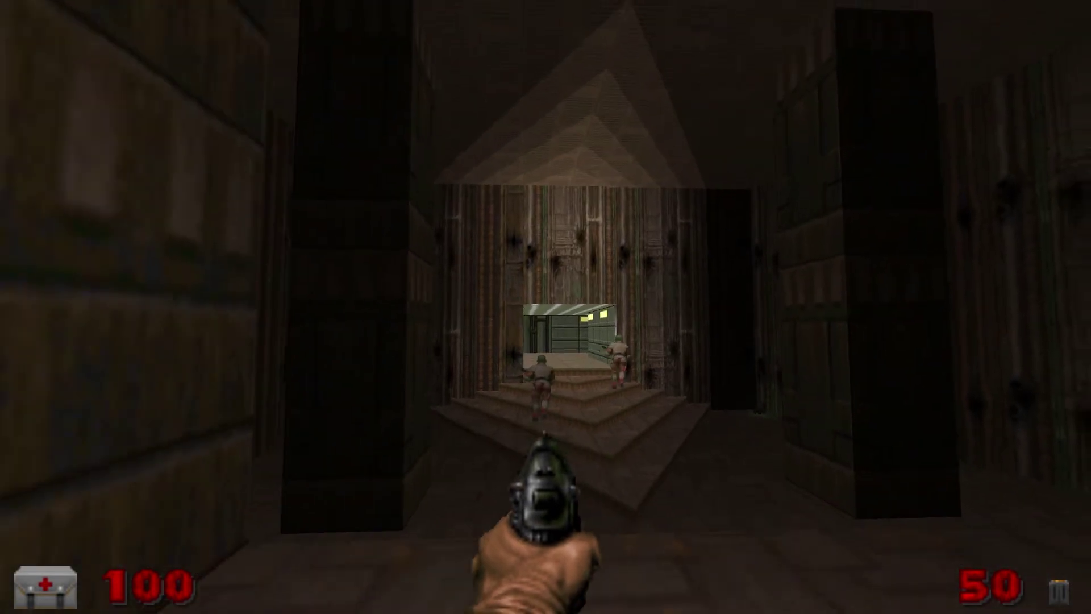
key(w)
Summon a spectre with the console command "summon spectre" and back away from it.
key(grave)
text(summon spectre)
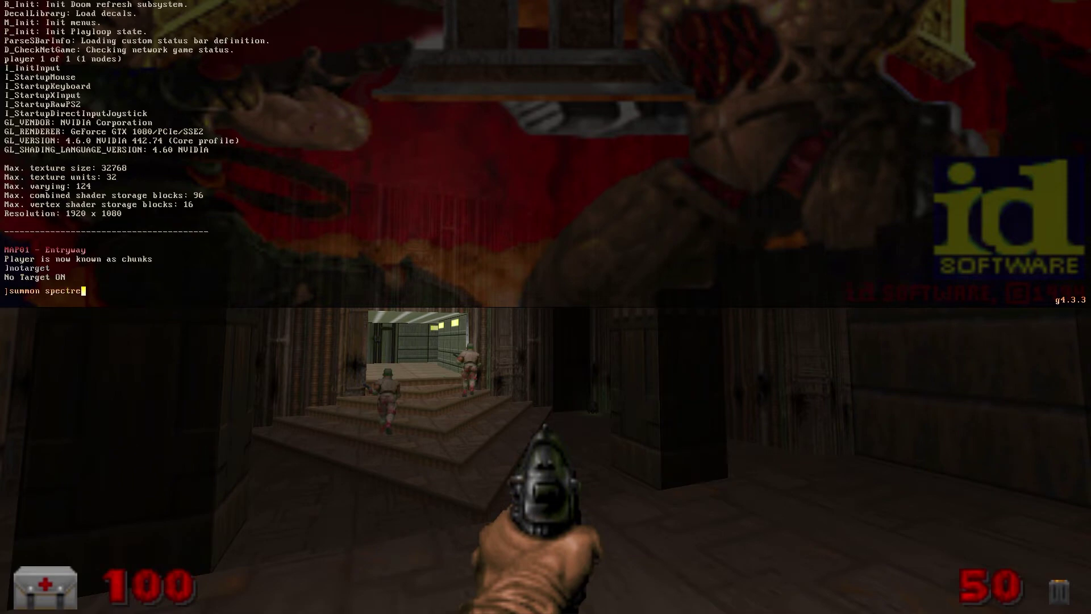
key(Return)
key(grave)
key(s)
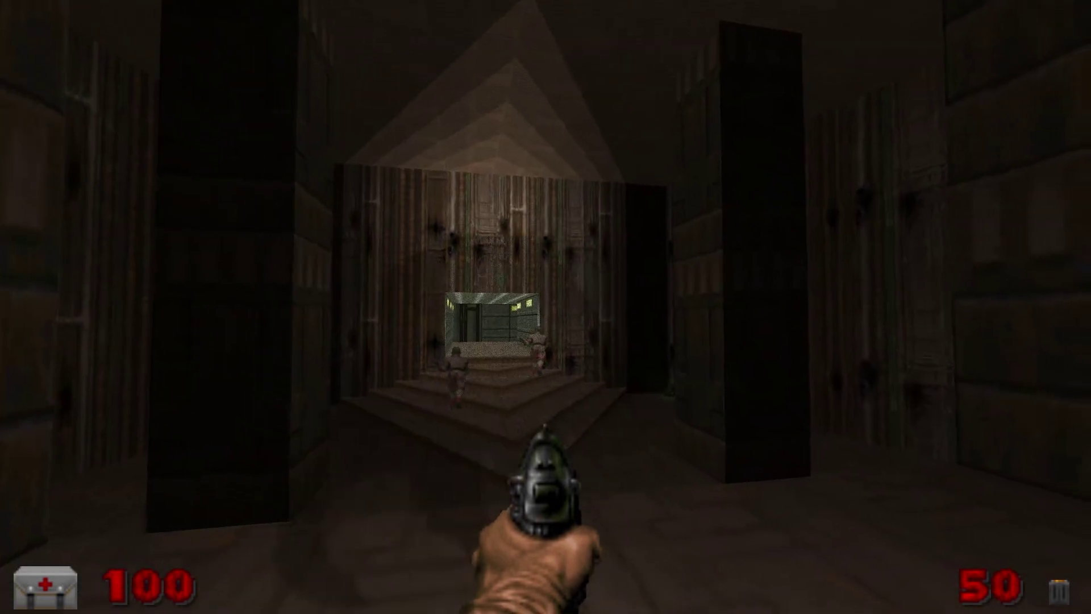
Reopen the hardware rendering options with the spectre in view.
key(Escape)
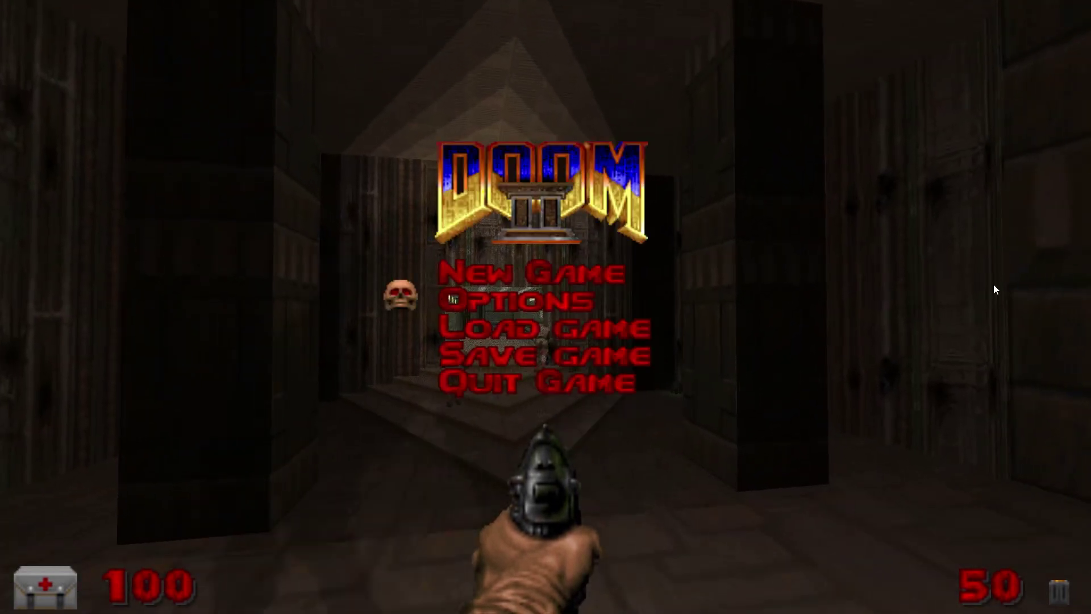
key(Return)
key(Return)
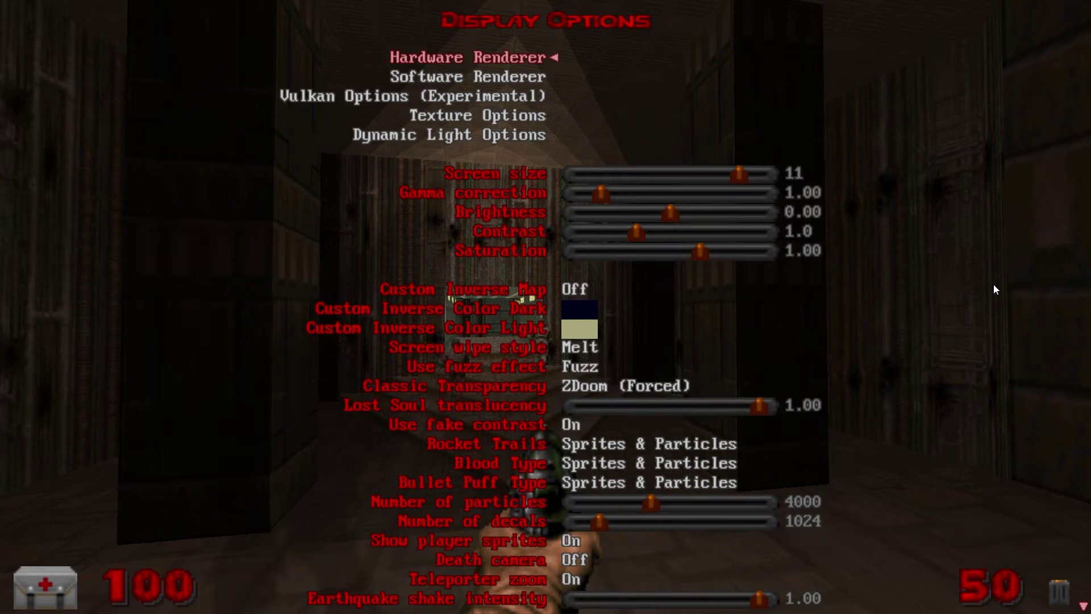
key(Return)
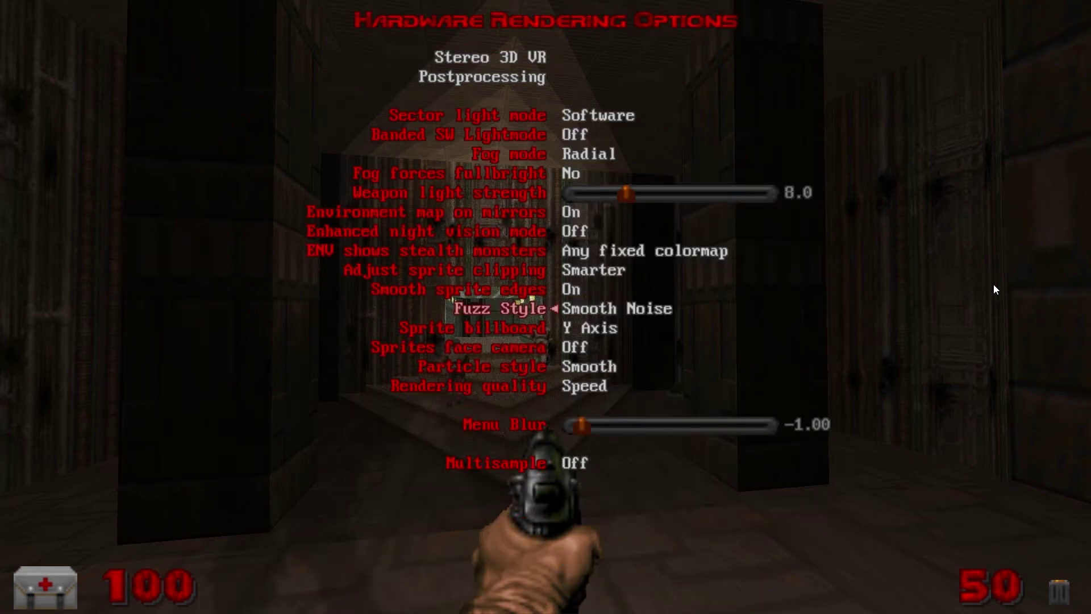
Compare the available Fuzz Style options on the spectre, ending back on Smooth Noise.
key(Right)
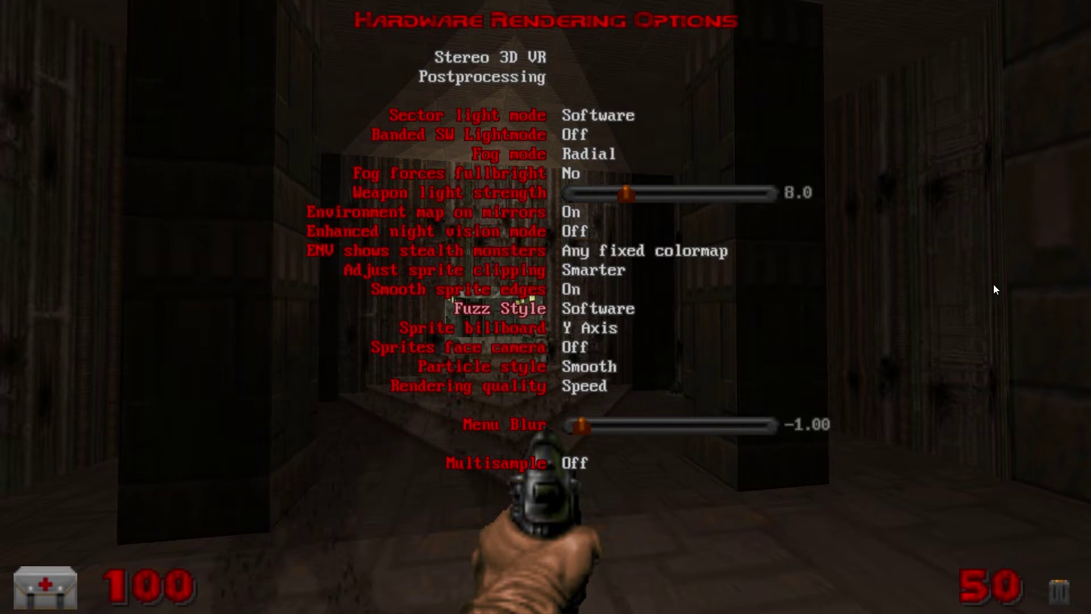
key(Right)
key(Right)
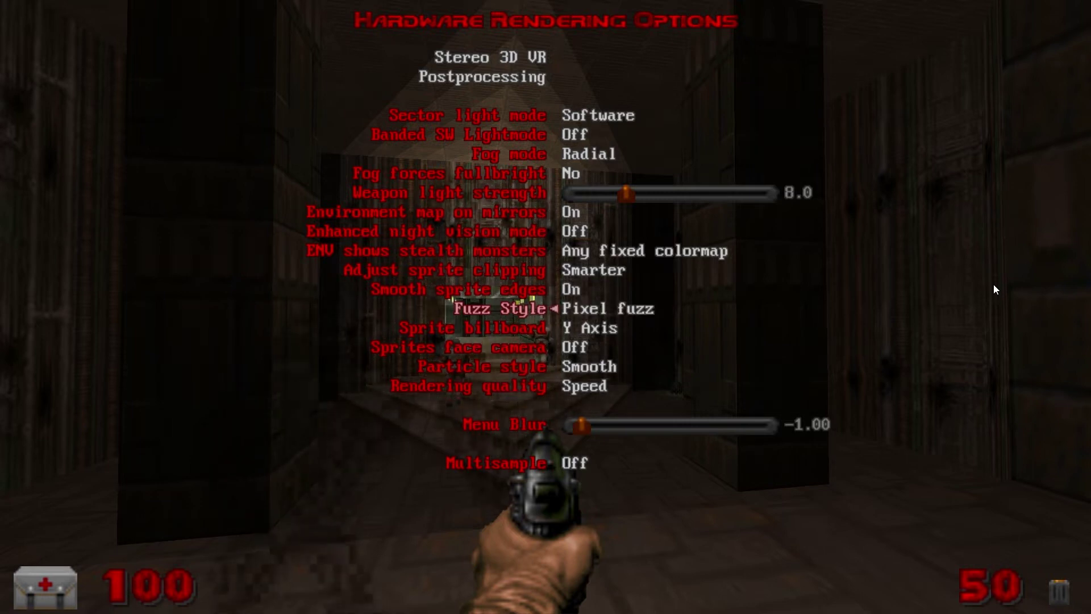
key(Right)
key(Right)
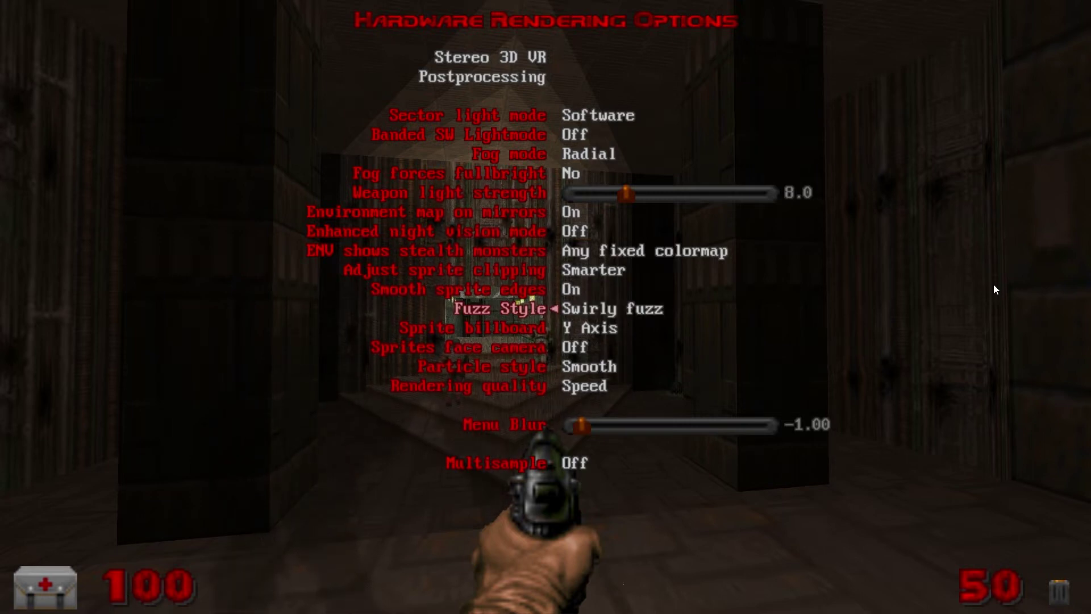
key(Right)
key(Right)
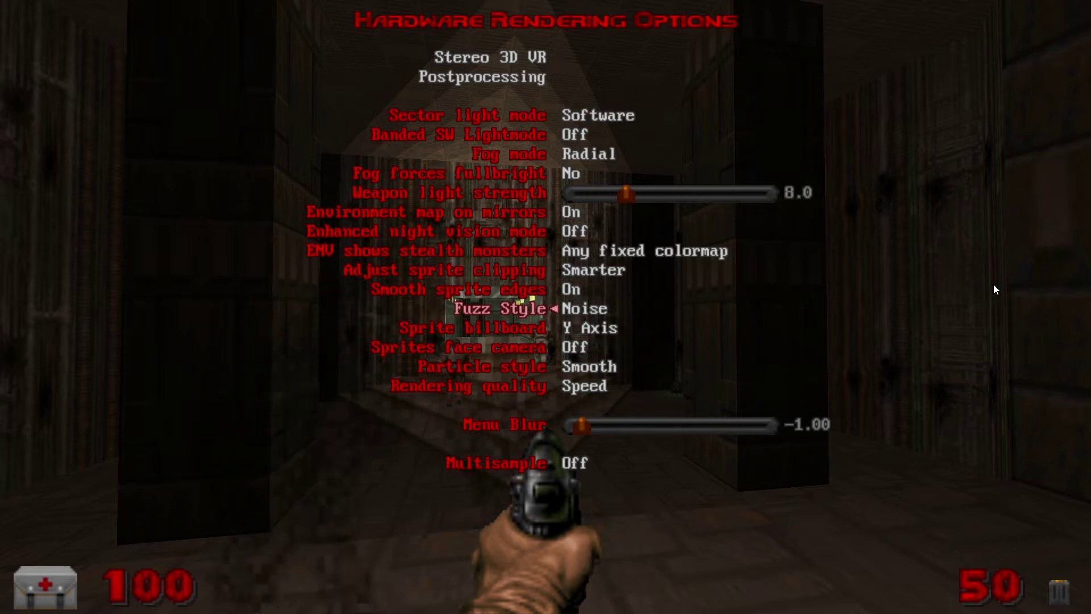
key(Right)
key(Right)
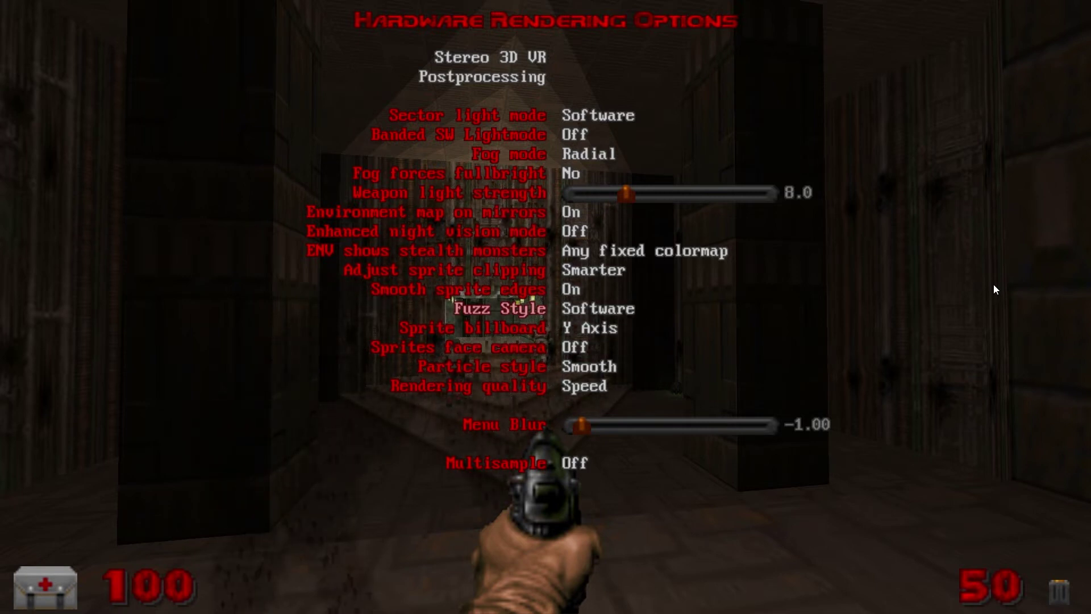
key(Right)
key(Right)
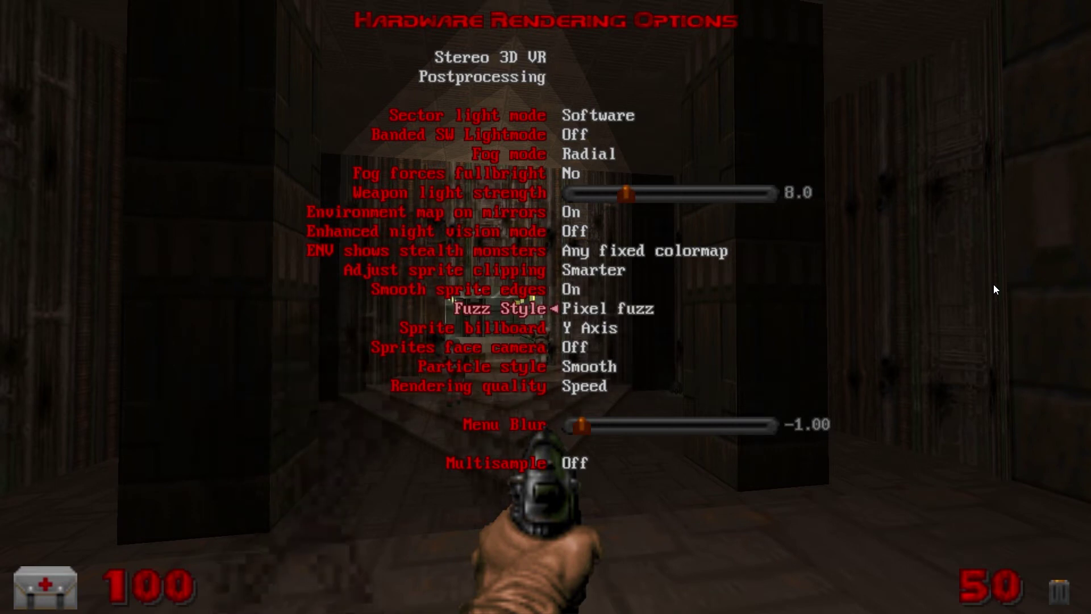
key(Right)
key(Right)
key(Right)
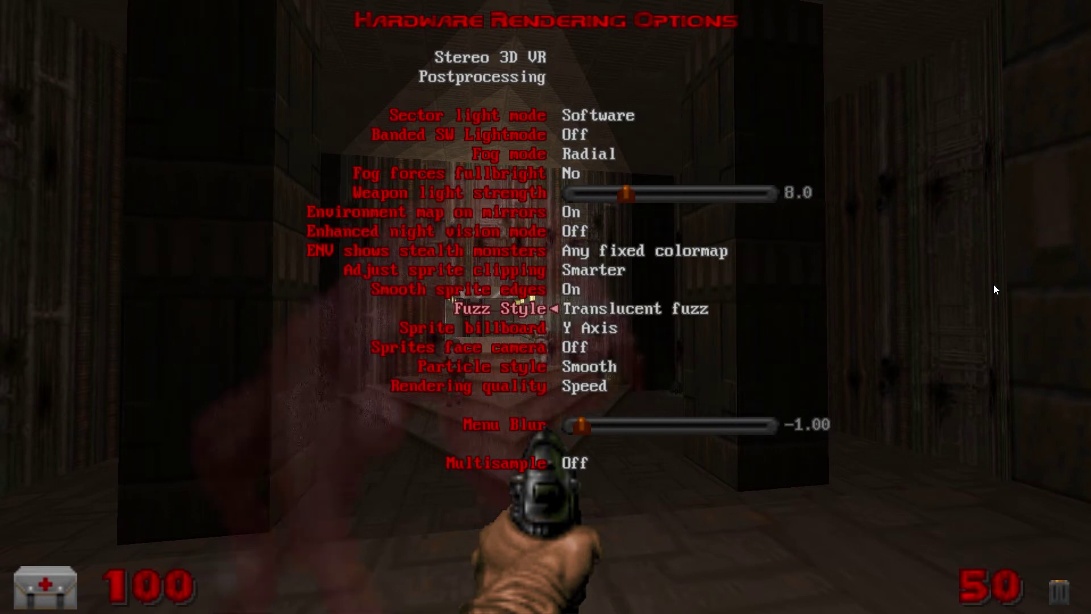
key(Right)
key(Right)
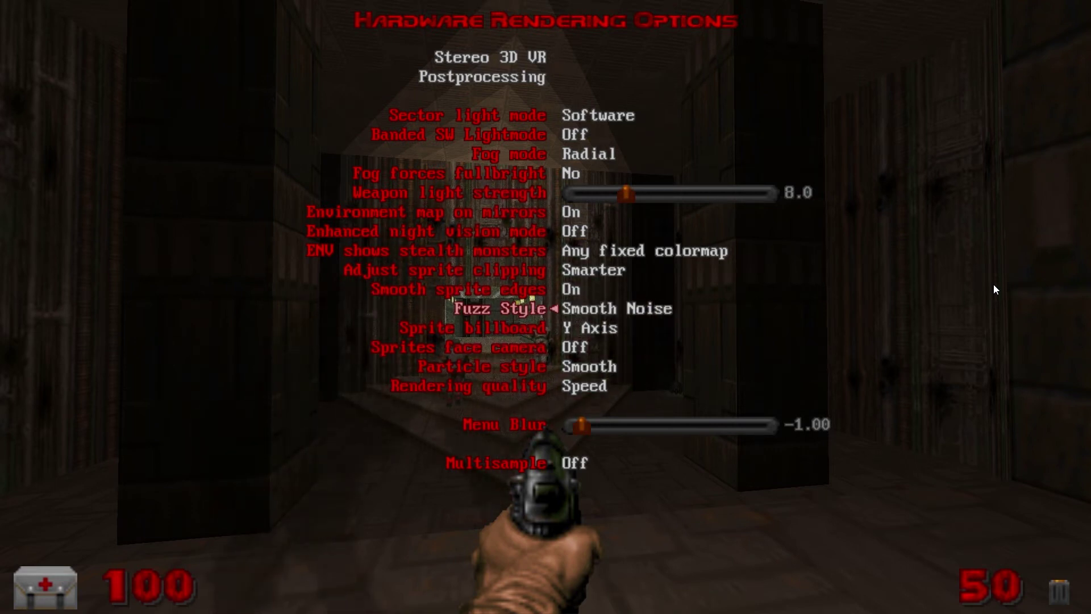
Set Rendering quality to Quality and Menu Blur to 0.00.
key(Down)
key(Down)
key(Down)
key(Down)
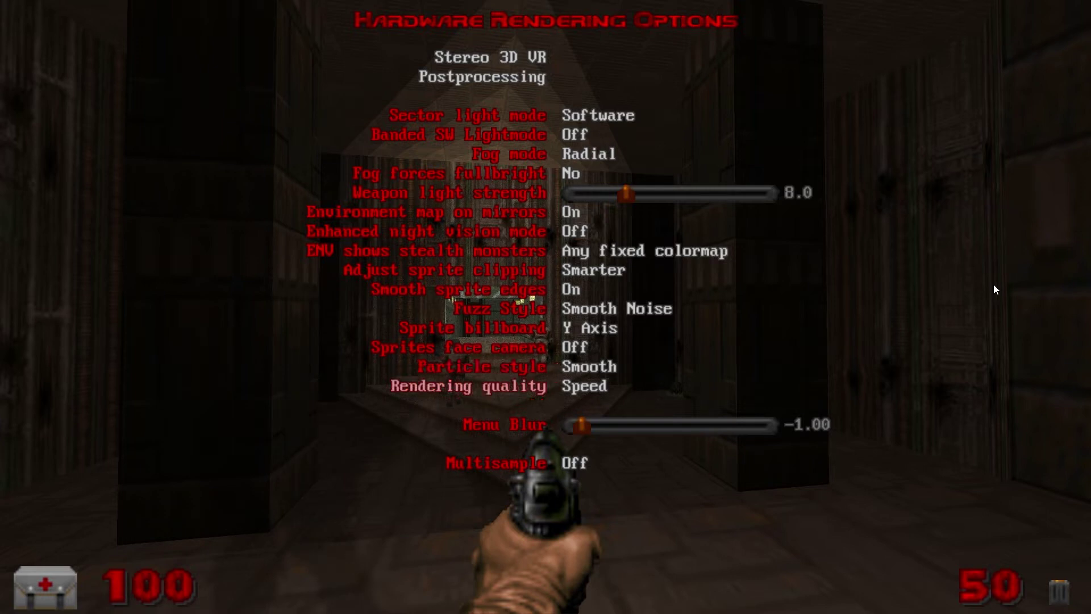
key(Right)
key(Down)
key(Right)
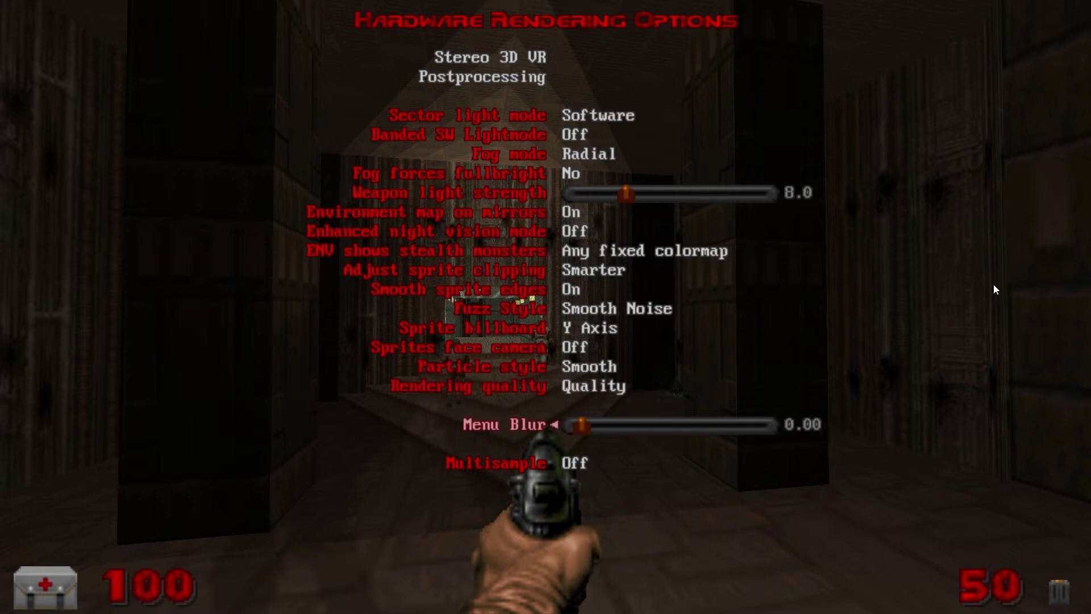
Set Multisample to 32x in the hardware rendering options.
key(Down)
key(Right)
key(Right)
key(Right)
key(Right)
key(Right)
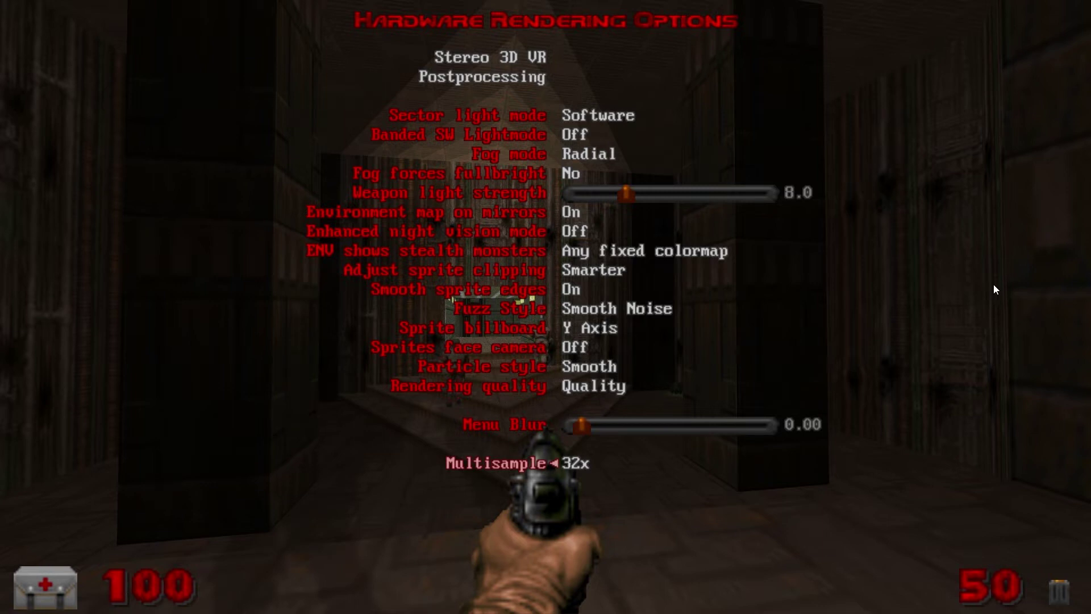
Turn on the Bloom effect in the Postprocessing options.
key(Down)
key(Down)
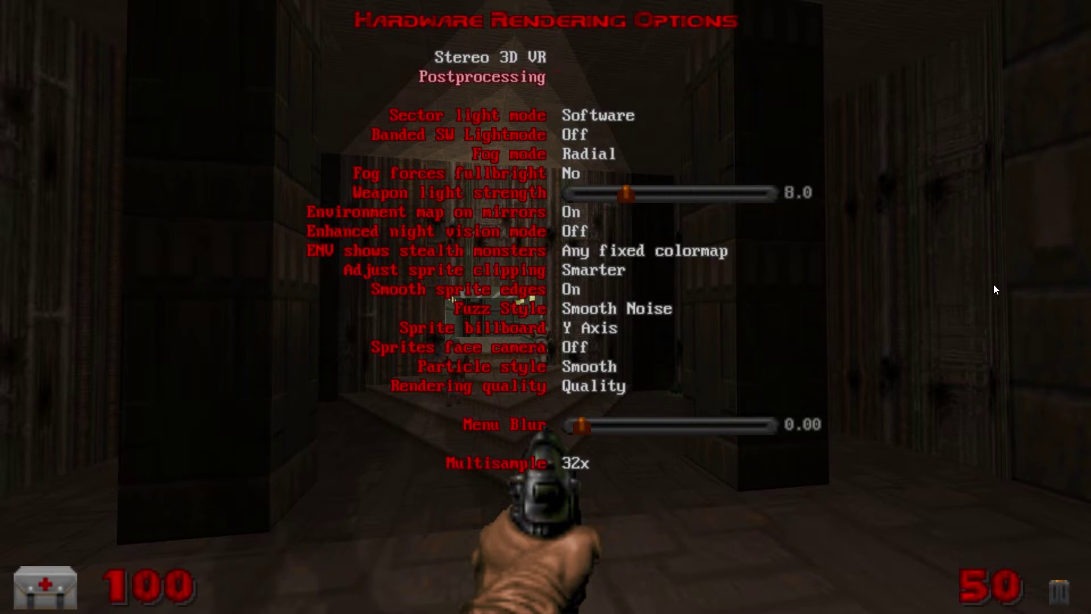
key(Return)
key(Return)
key(Down)
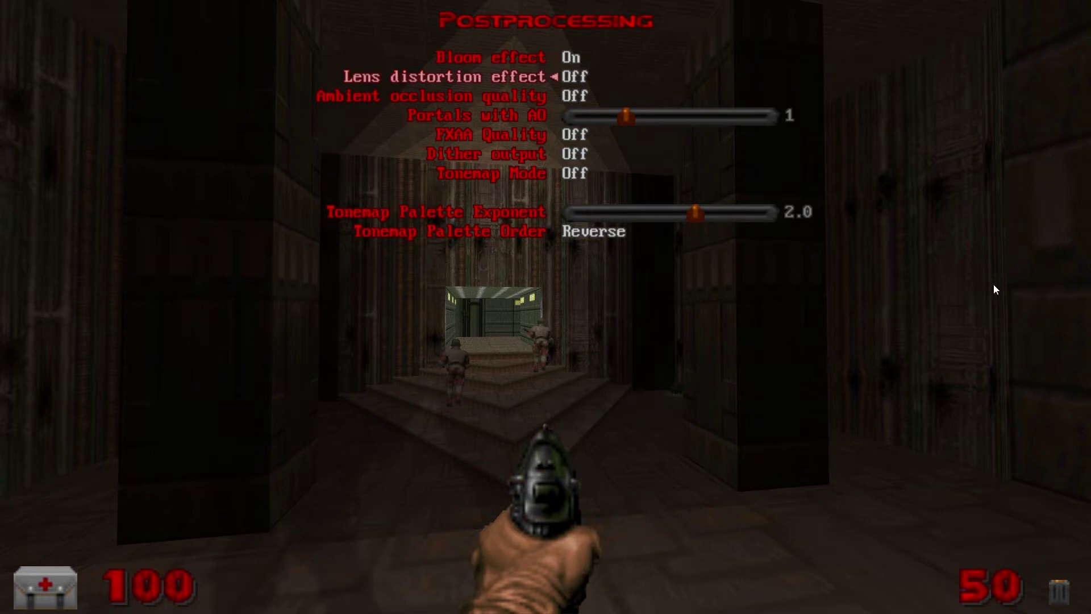
Turn on the Lens distortion effect and set Ambient occlusion quality to High.
key(Return)
key(Down)
key(Return)
key(Return)
key(Return)
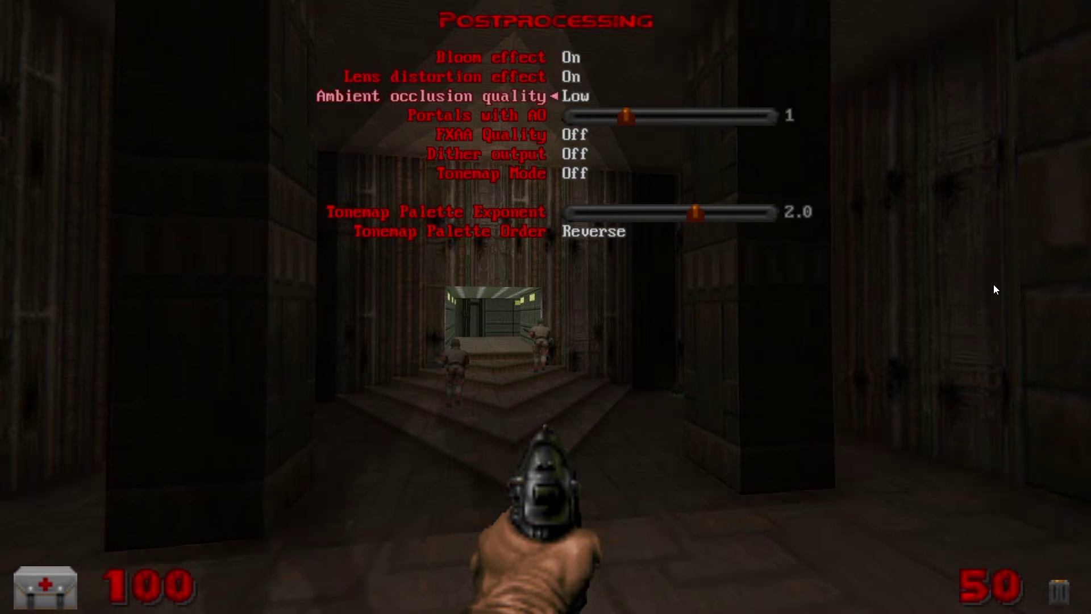
key(Down)
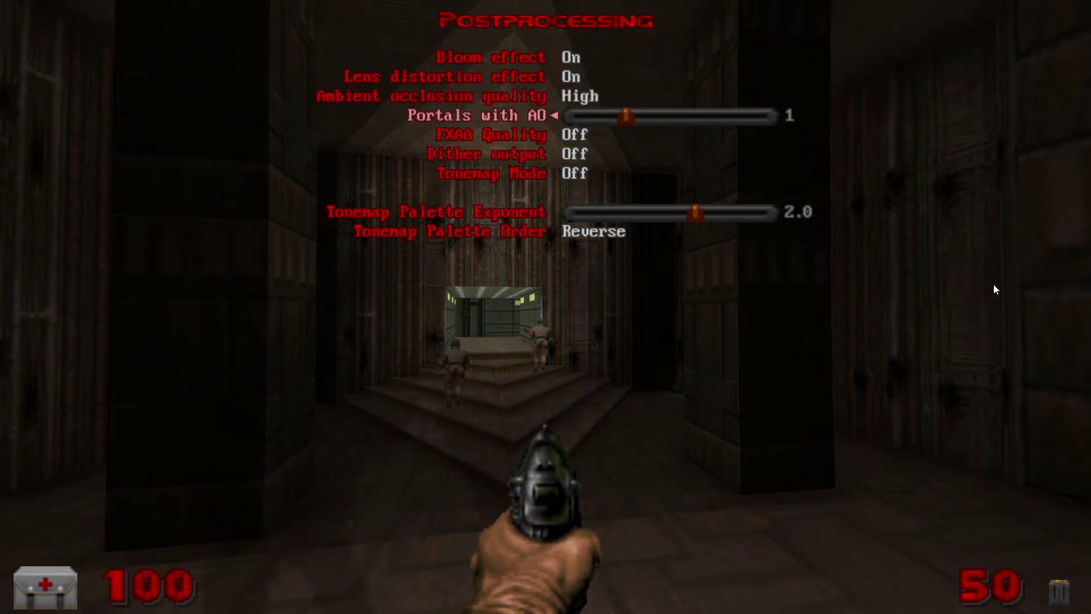
Set the Portals with AO value to 4 in the Postprocessing options.
key(Right)
key(Right)
key(Right)
key(Down)
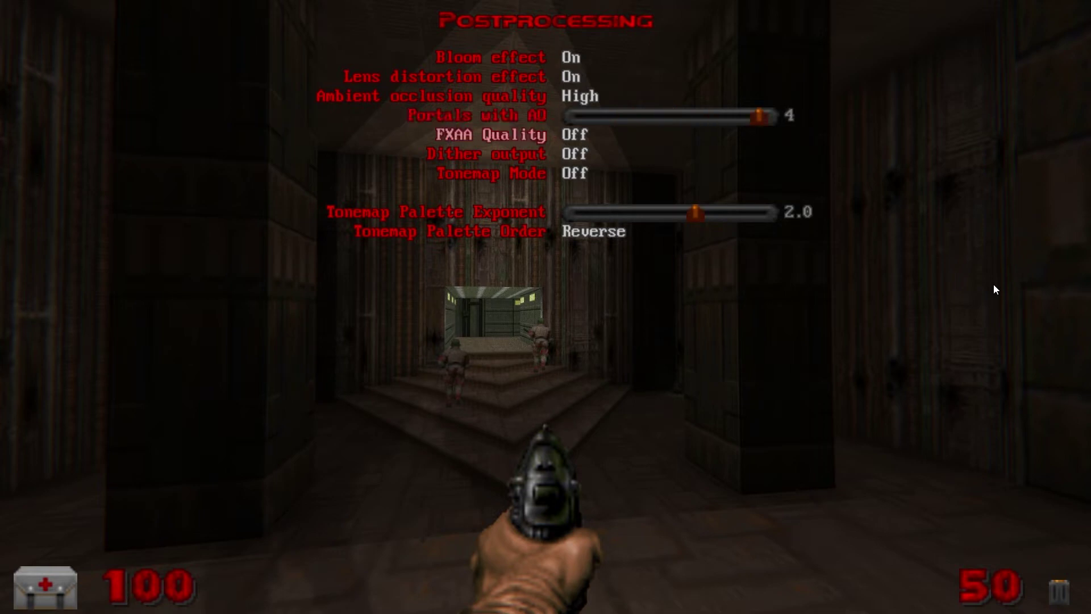
Set FXAA Quality to Extreme and Dither output to 12 BPC.
key(Left)
key(Down)
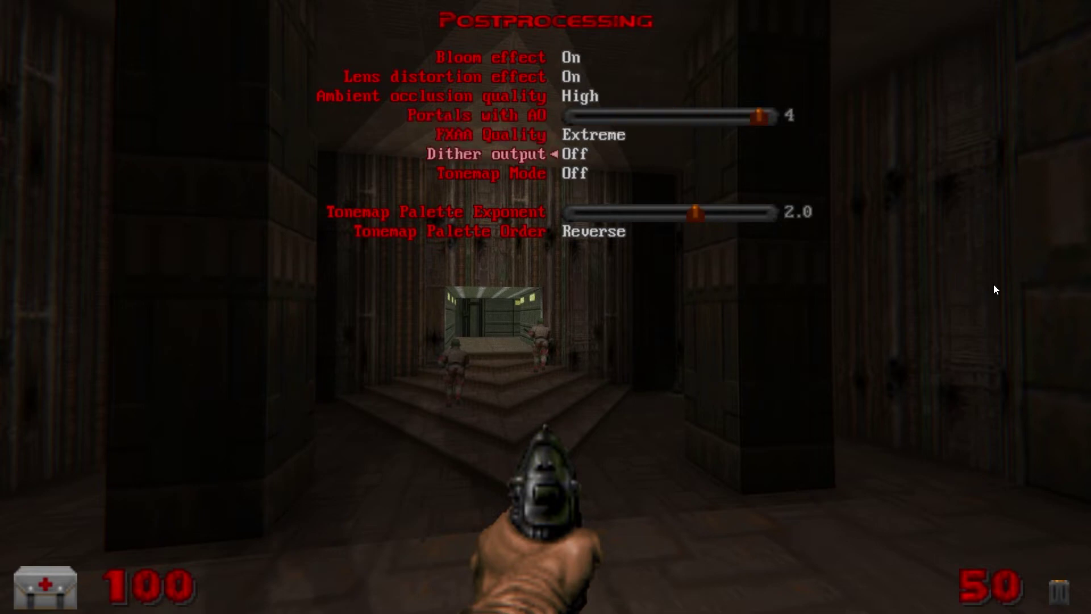
key(Left)
key(Down)
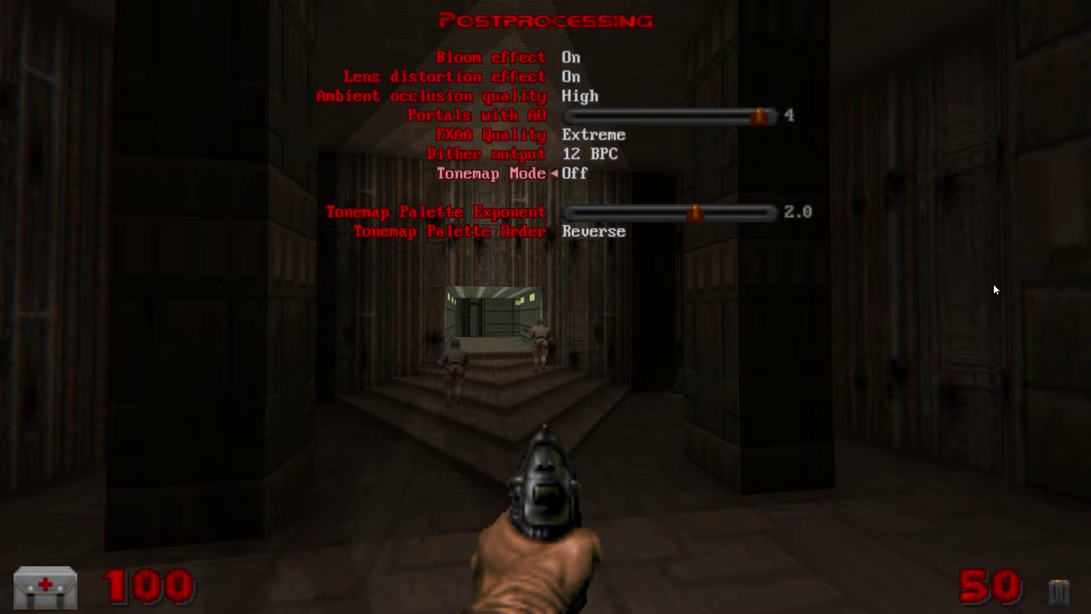
Compare the available Tonemap Mode options, ending back on Off, and return to the Display Options.
key(Right)
key(Right)
key(Right)
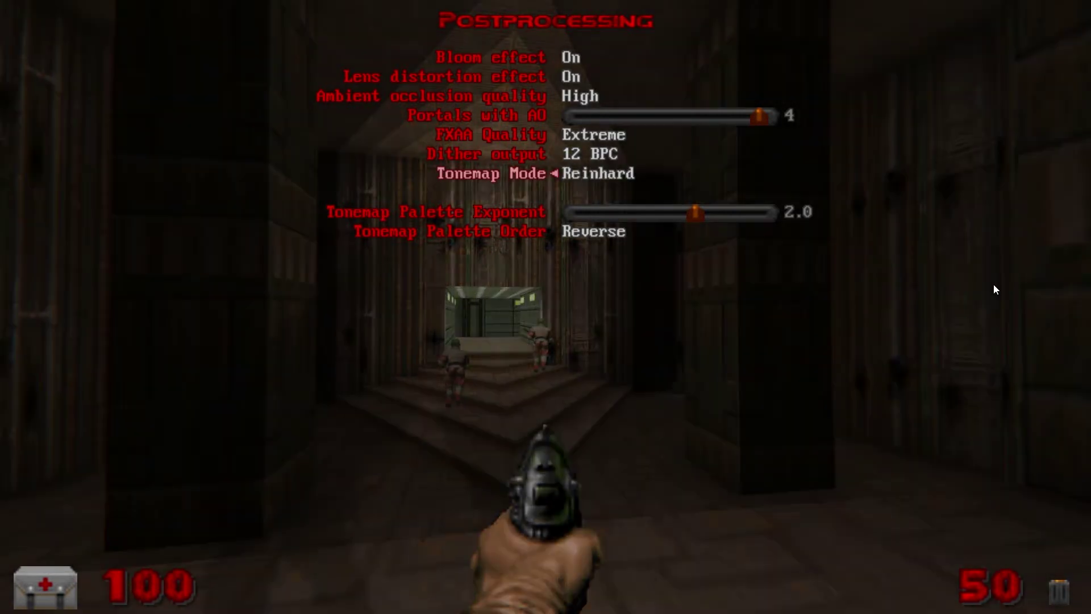
key(Right)
key(Right)
key(Right)
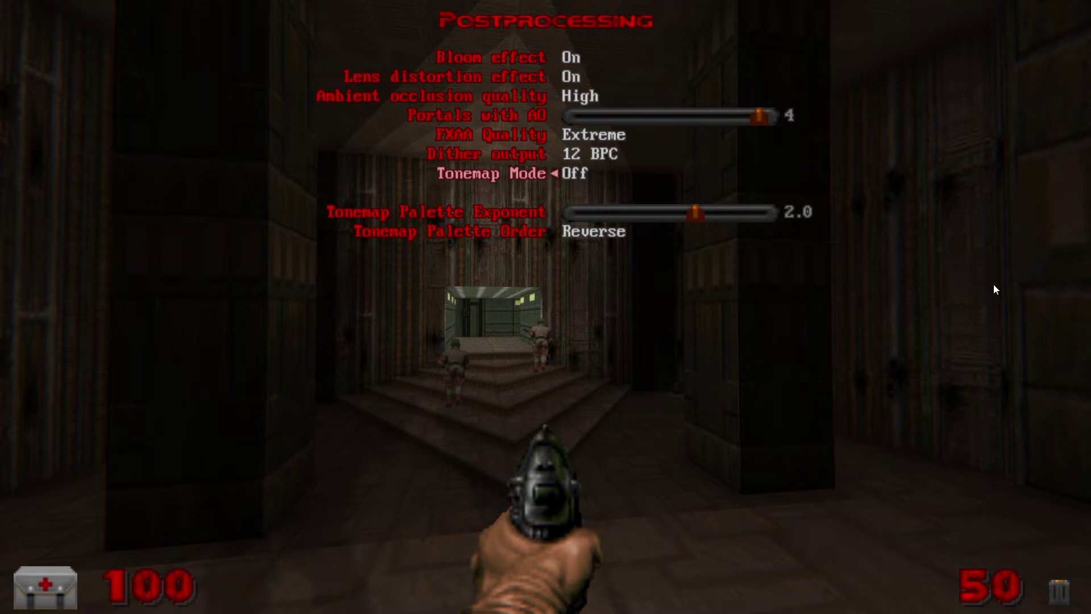
key(Escape)
key(Escape)
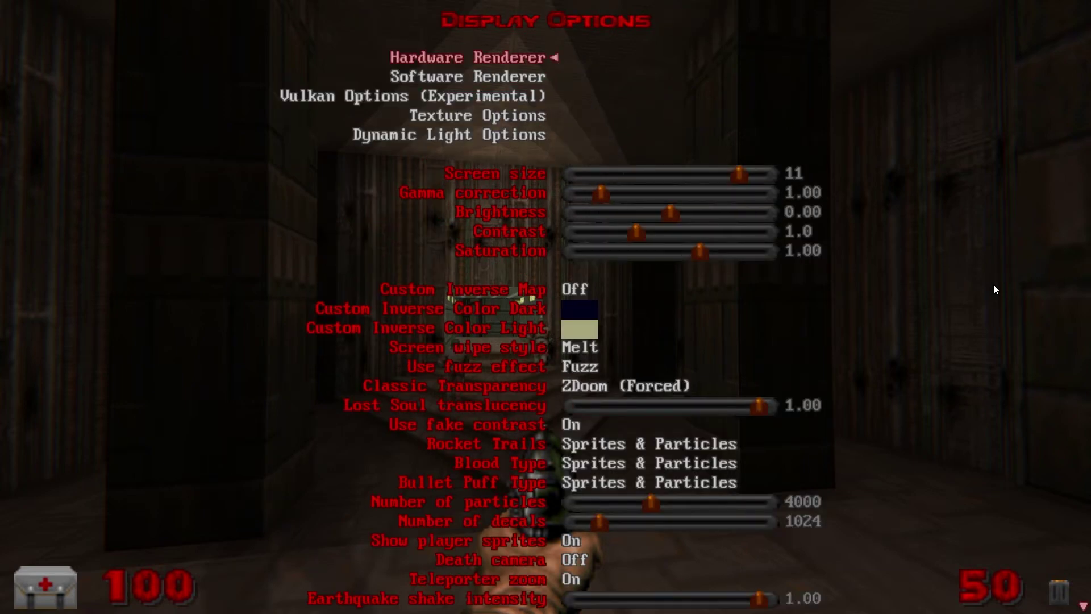
Set the Texture Filter mode to None in the Texture Options.
key(Down)
key(Down)
key(Down)
key(Return)
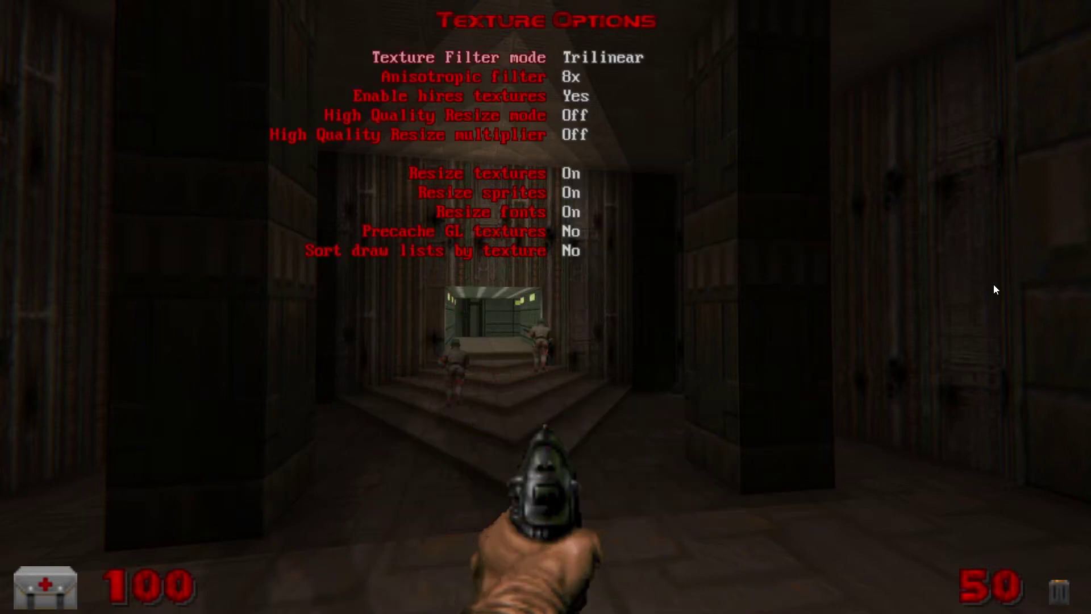
key(Right)
key(Right)
key(Right)
key(Left)
key(Left)
key(Down)
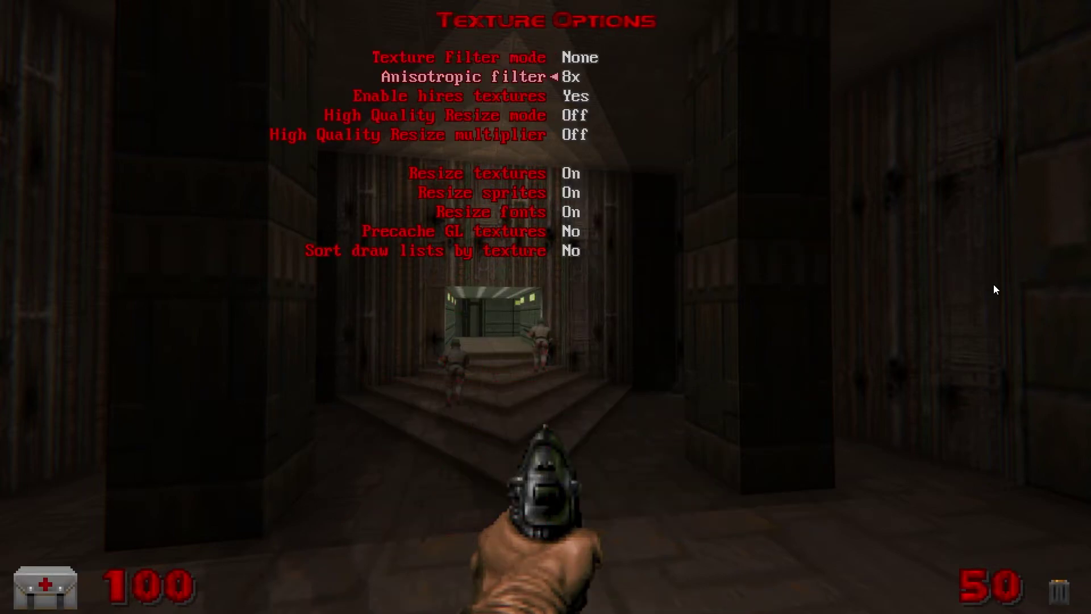
Set the Anisotropic filter to 16x and the High Quality Resize mode to xBRZ.
key(Right)
key(Down)
key(Down)
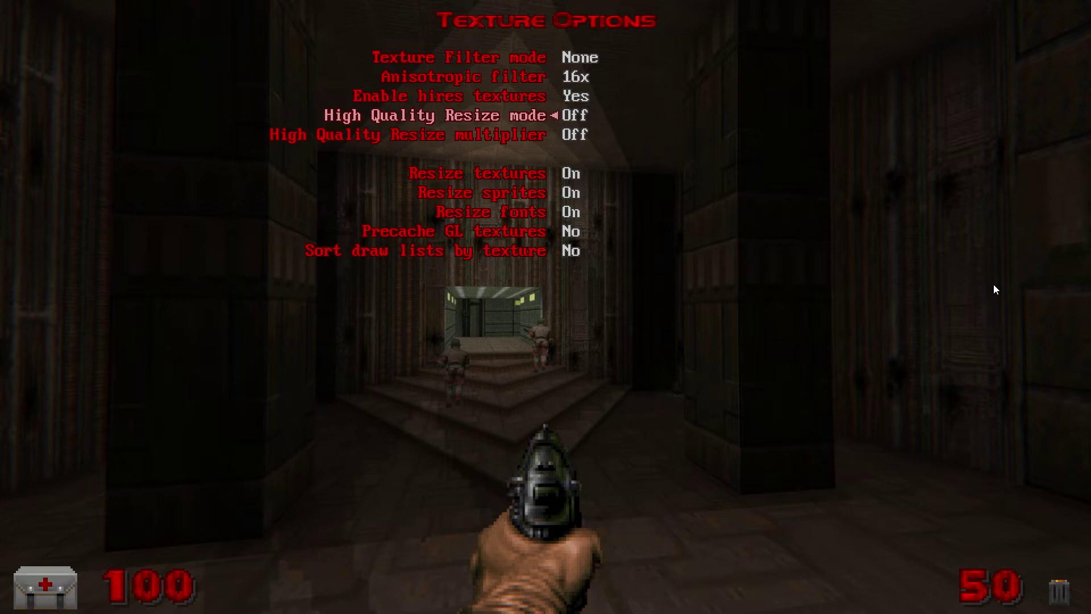
key(Right)
key(Right)
key(Right)
key(Down)
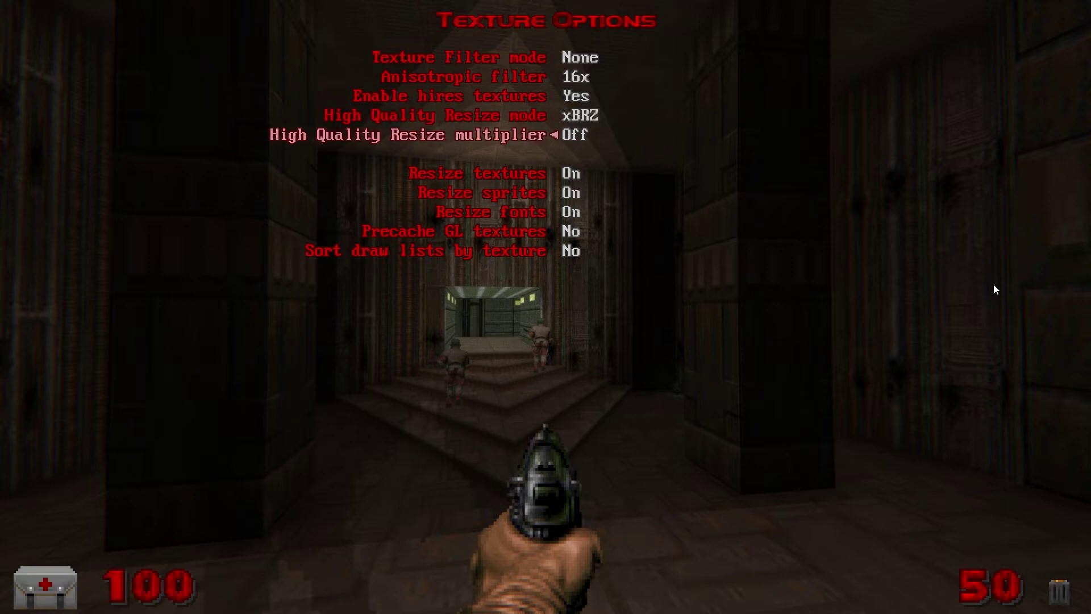
Try the High Quality Resize multiplier values up to 6x and settle on 2x.
key(Right)
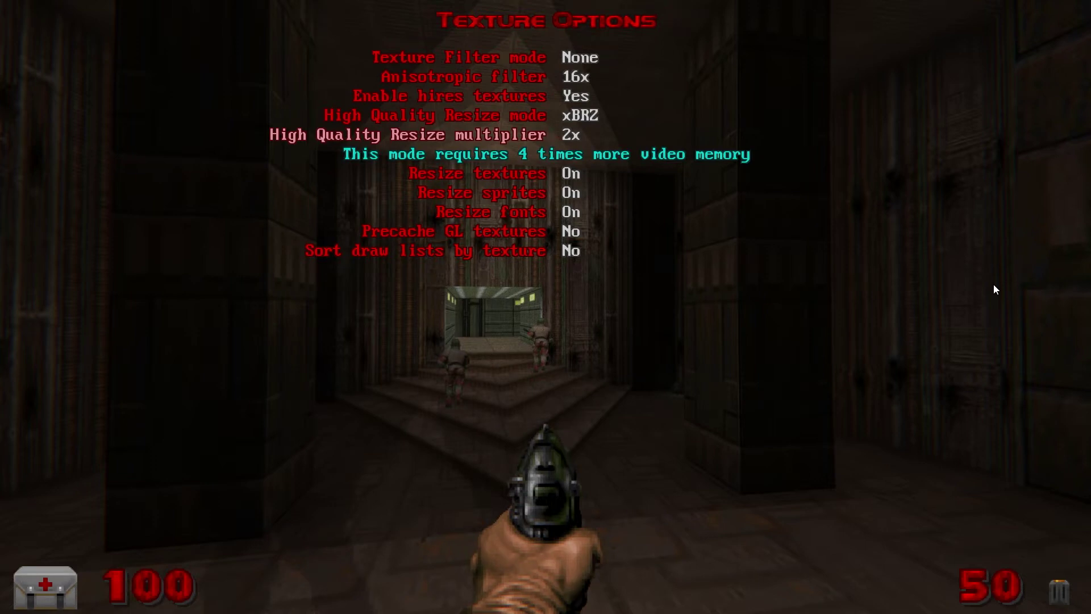
key(Right)
key(Right)
key(Right)
key(Right)
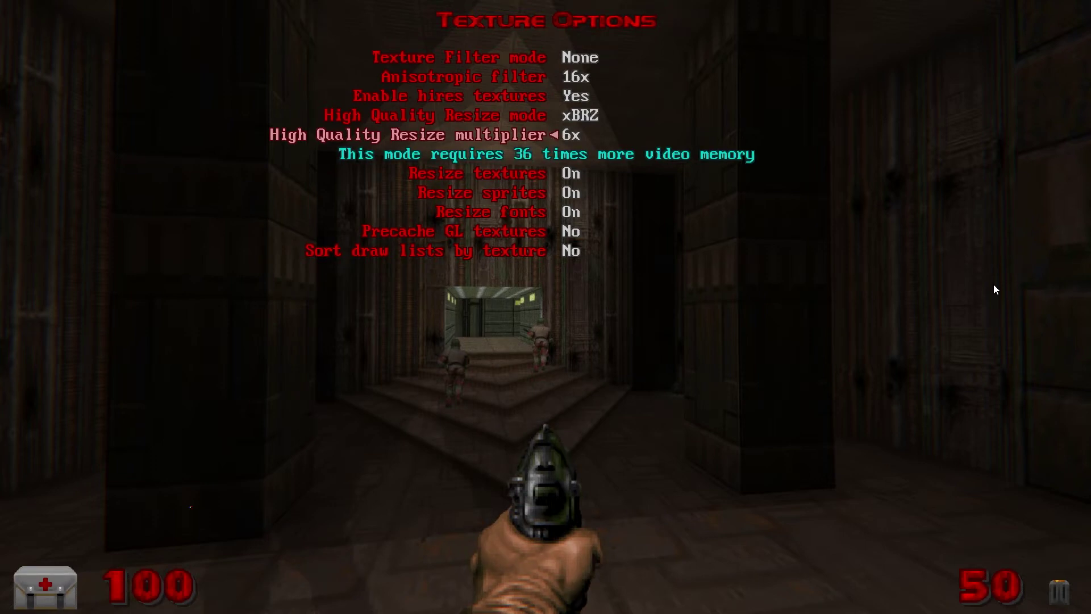
key(Left)
key(Left)
key(Left)
key(Left)
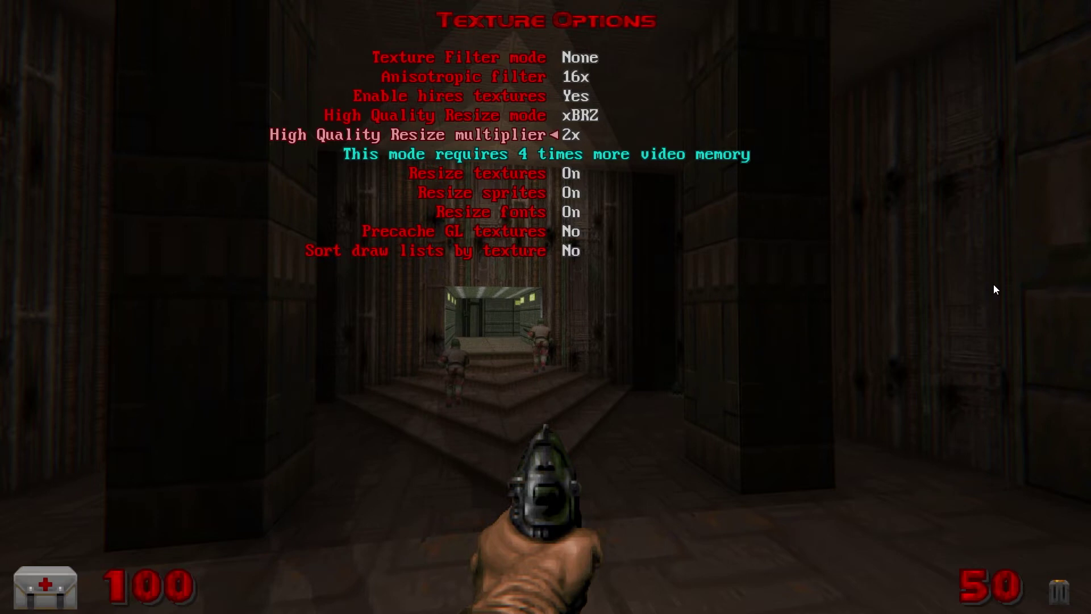
Enable Precache GL textures and Sort draw lists by texture, and return to the Display Options.
key(Down)
key(Down)
key(Down)
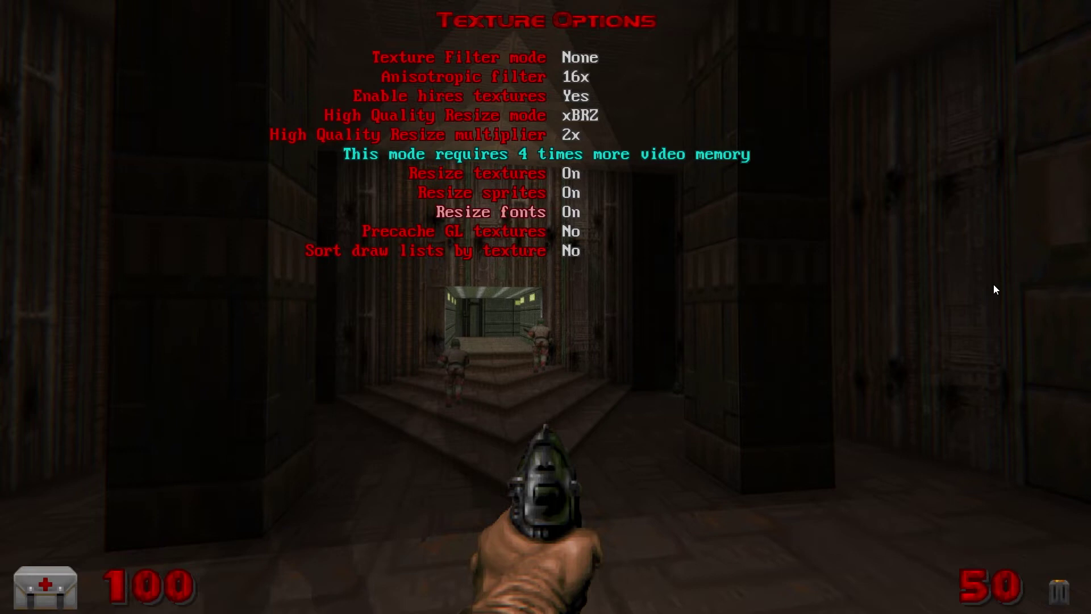
key(Down)
key(Return)
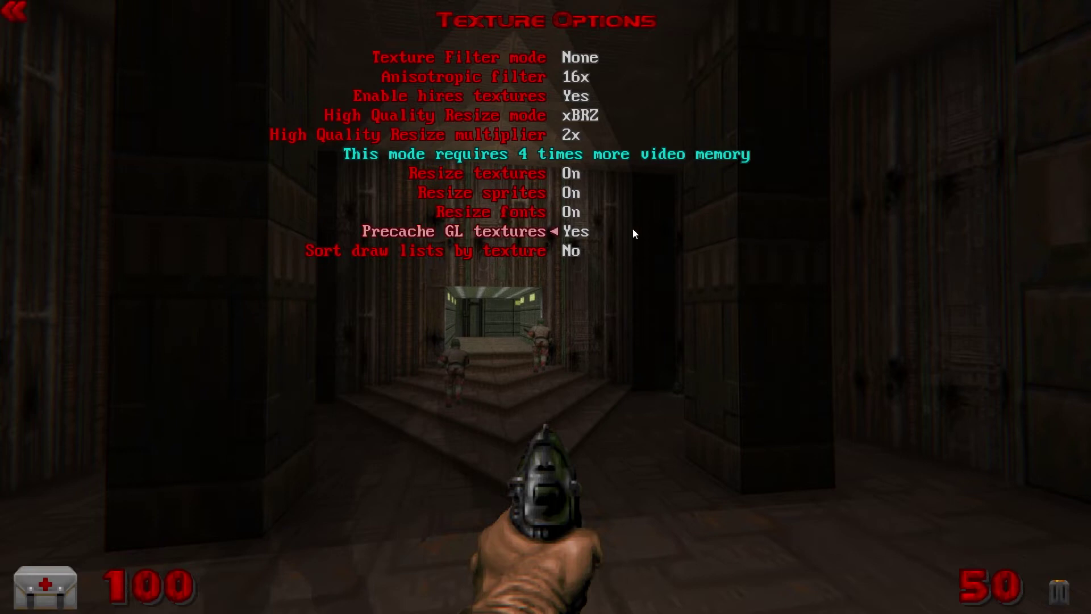
key(Down)
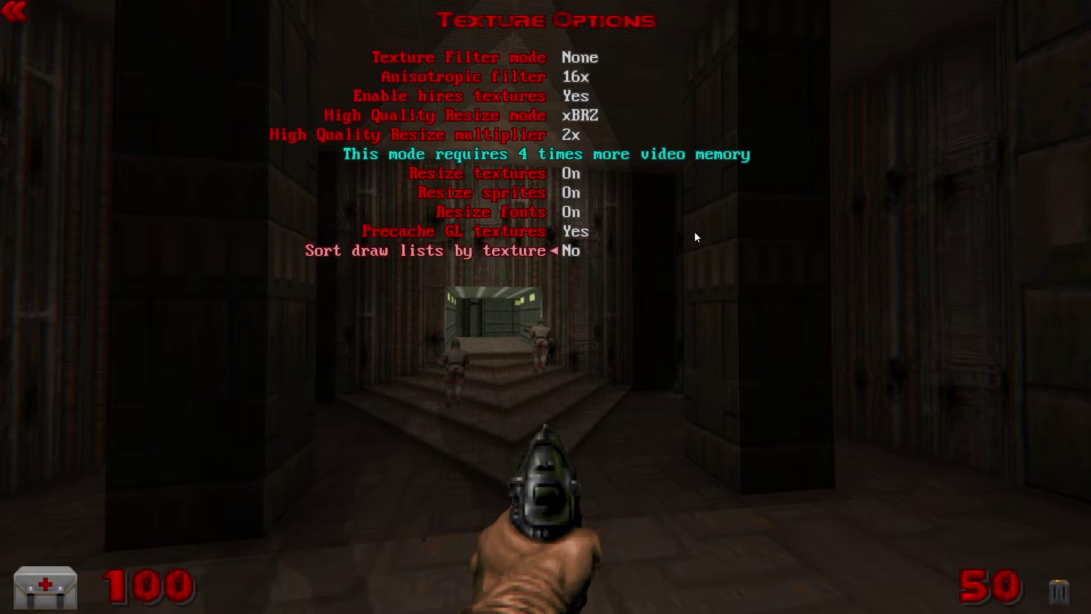
key(Return)
key(Escape)
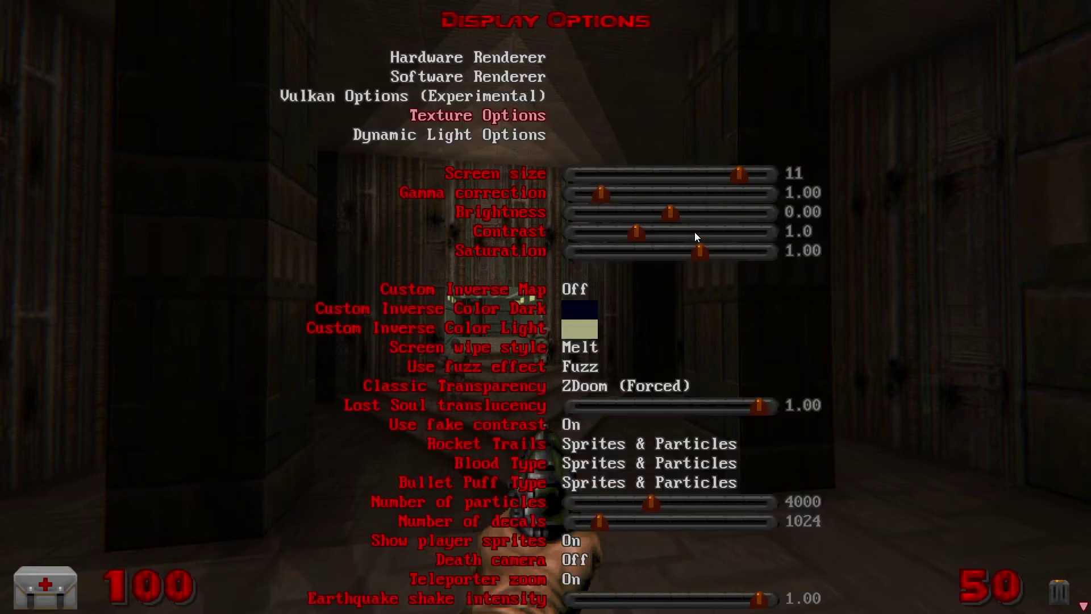
Enable Light shadowmaps in the Dynamic Light Options.
key(Down)
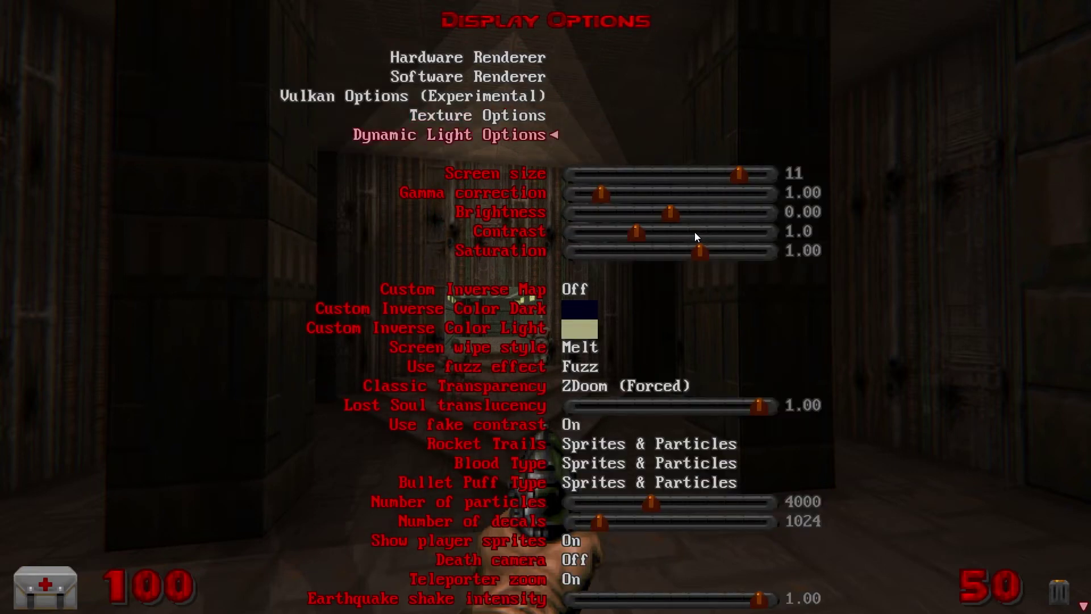
key(Return)
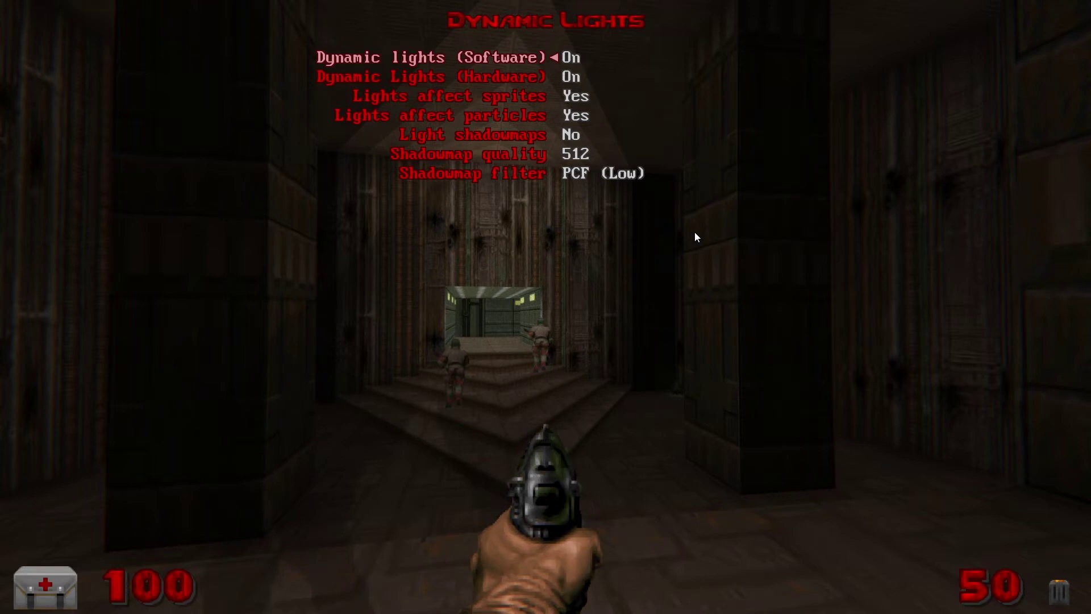
key(Down)
key(Down)
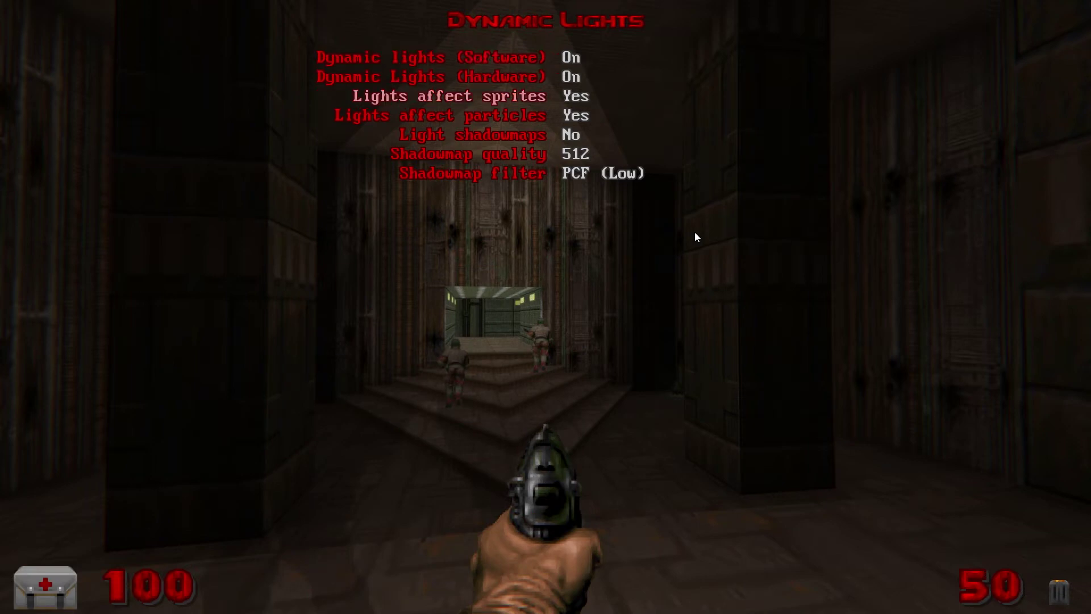
key(Down)
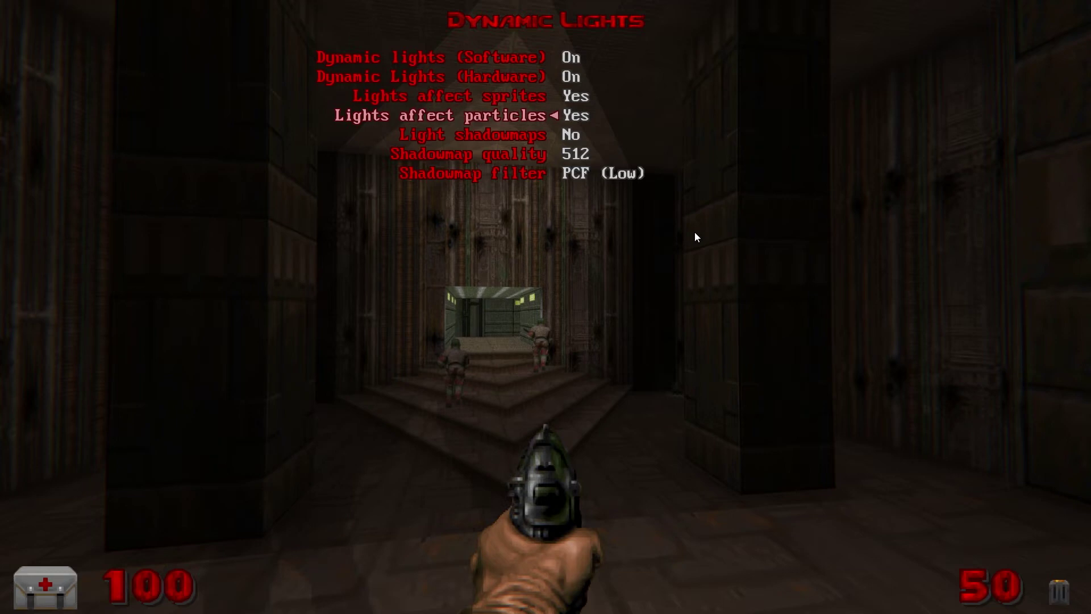
key(Down)
key(Return)
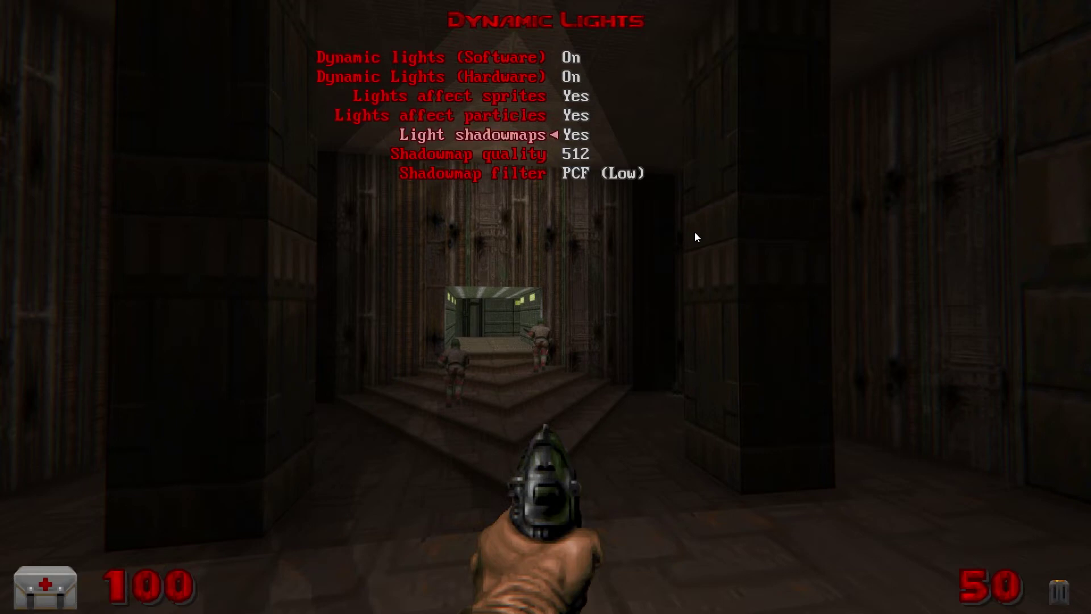
Set Shadowmap quality to 1024 and switch the Shadowmap filter to its next option.
key(Down)
key(Return)
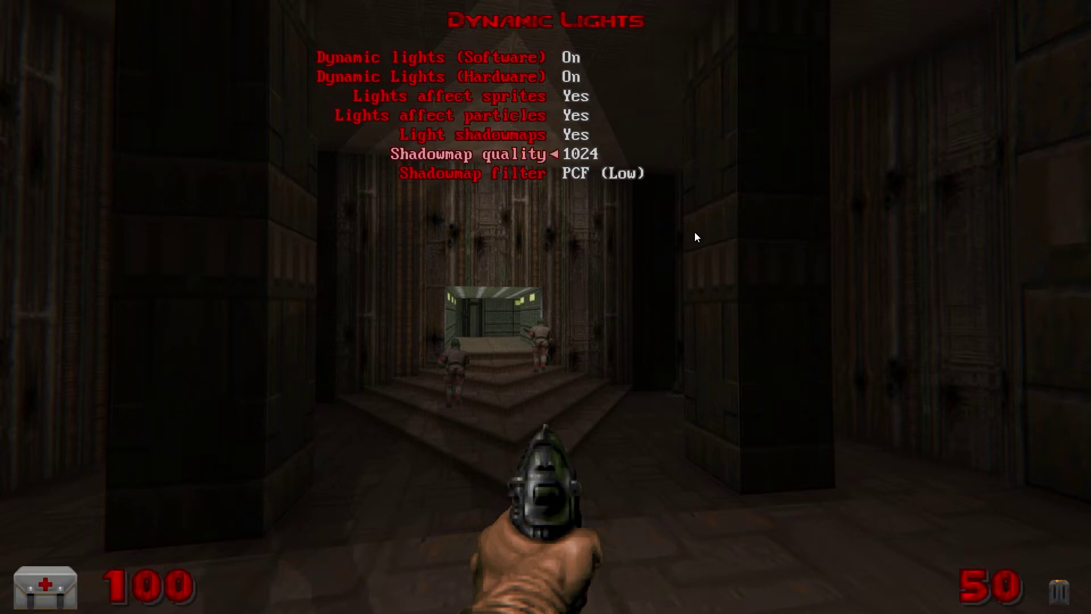
key(Down)
key(Return)
key(Escape)
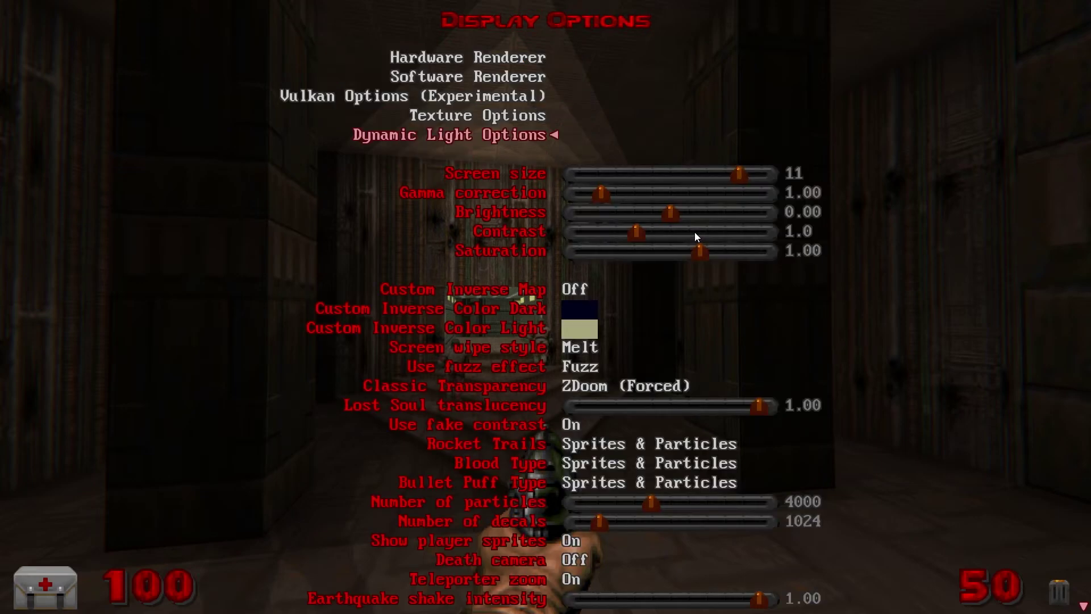
Leave the options and quit the game to the desktop.
key(Escape)
key(Escape)
key(Down)
key(Down)
key(Down)
key(Return)
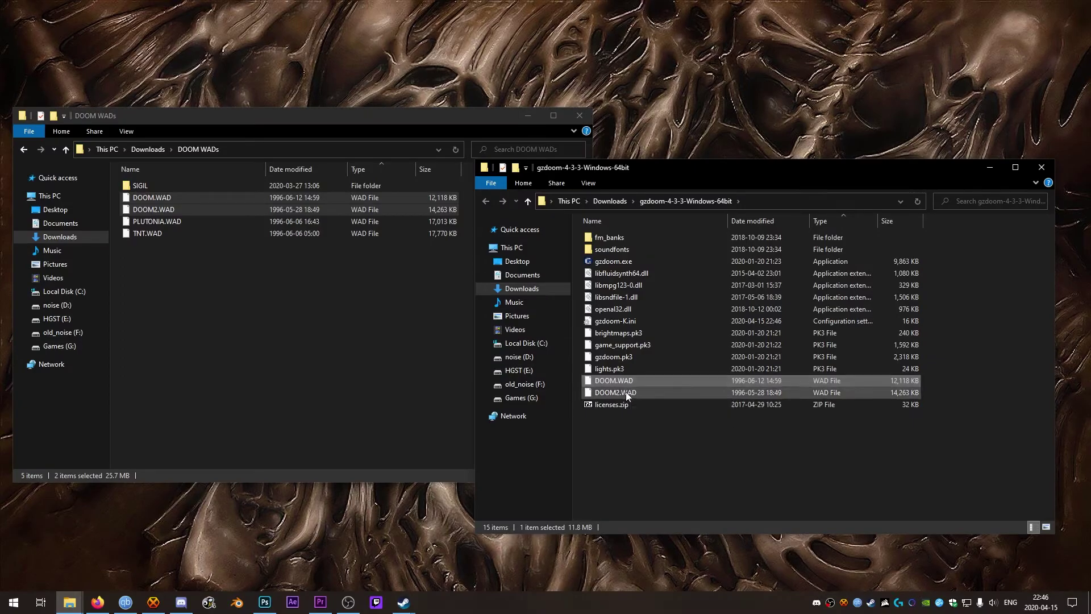
Delete DOOM.WAD and DOOM2.WAD from the gzdoom-4-3-3-Windows-64bit folder and close that folder's window.
ctrl+click(626, 392)
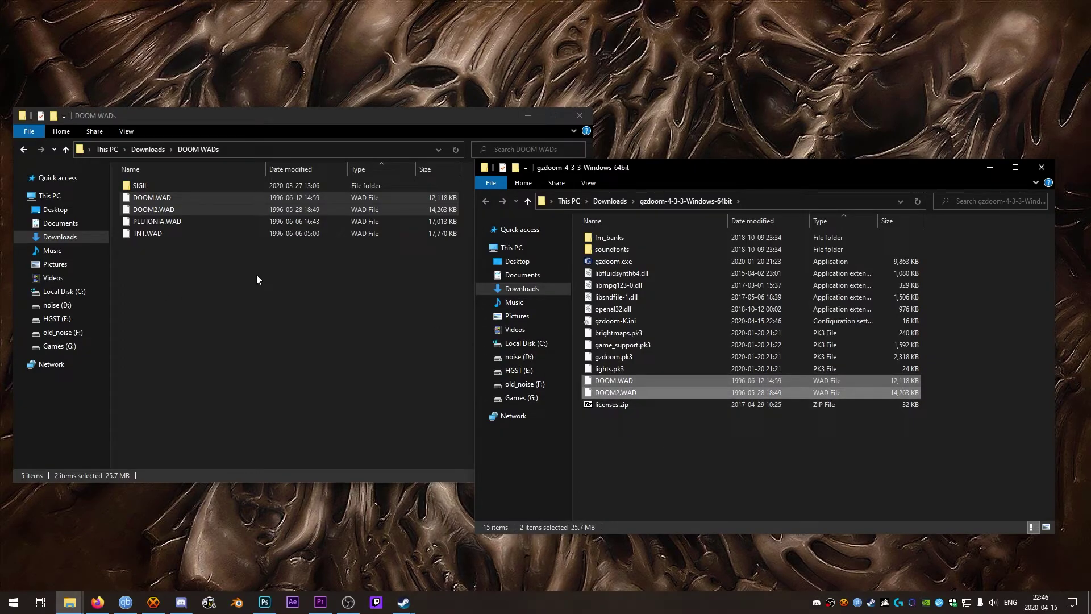
key(Delete)
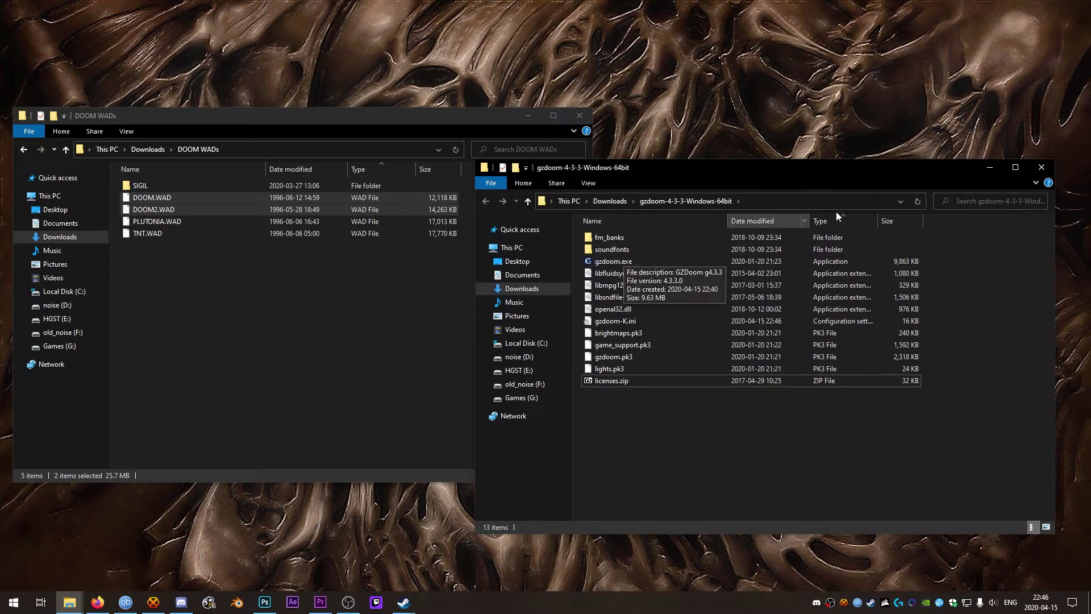
click(1041, 167)
Extract ZDL.exe from ZDL_3-1.1_Win_x86.zip into the Downloads folder and close the archive.
click(217, 308)
key(BackSpace)
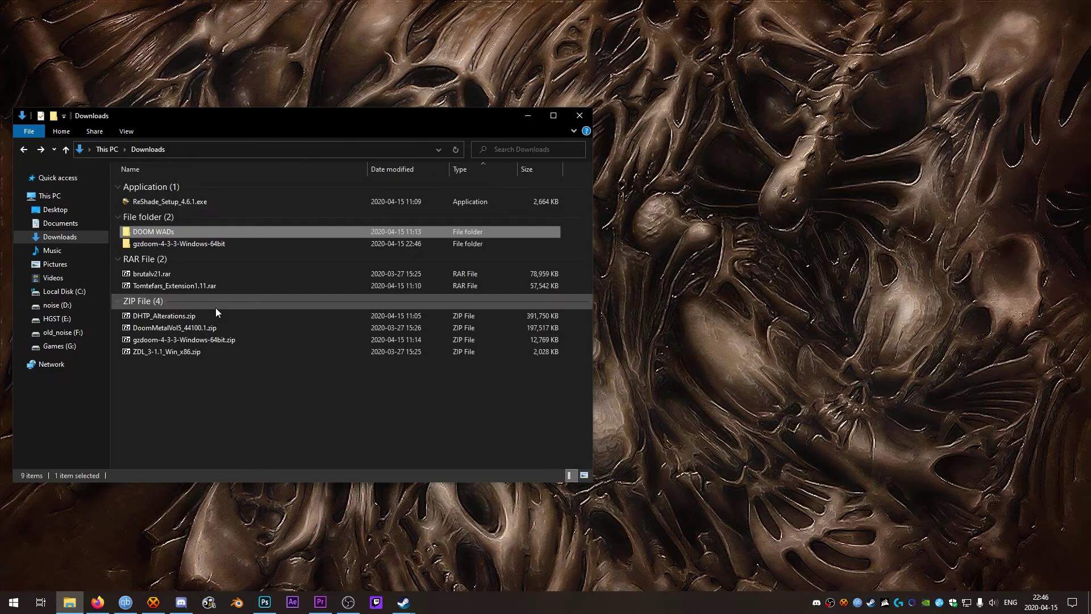
right_click(165, 352)
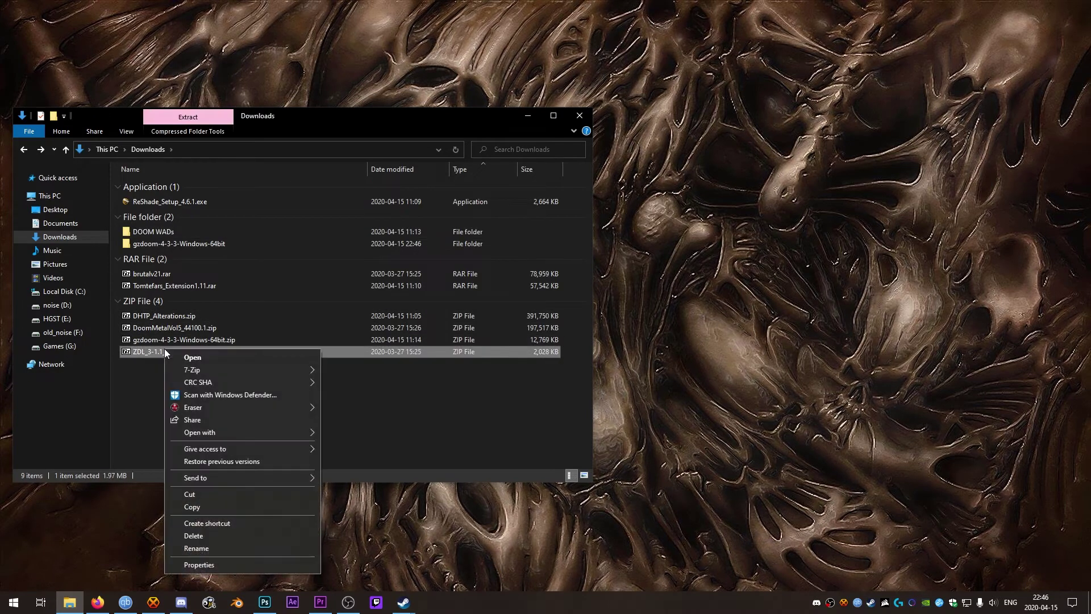
key(Return)
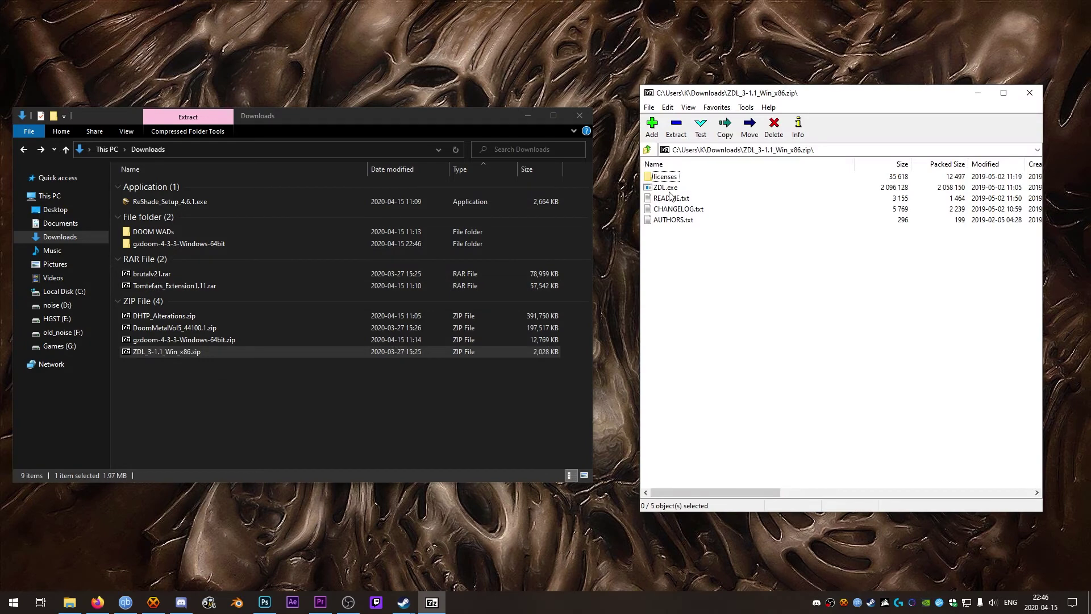
drag(669, 189, 220, 428)
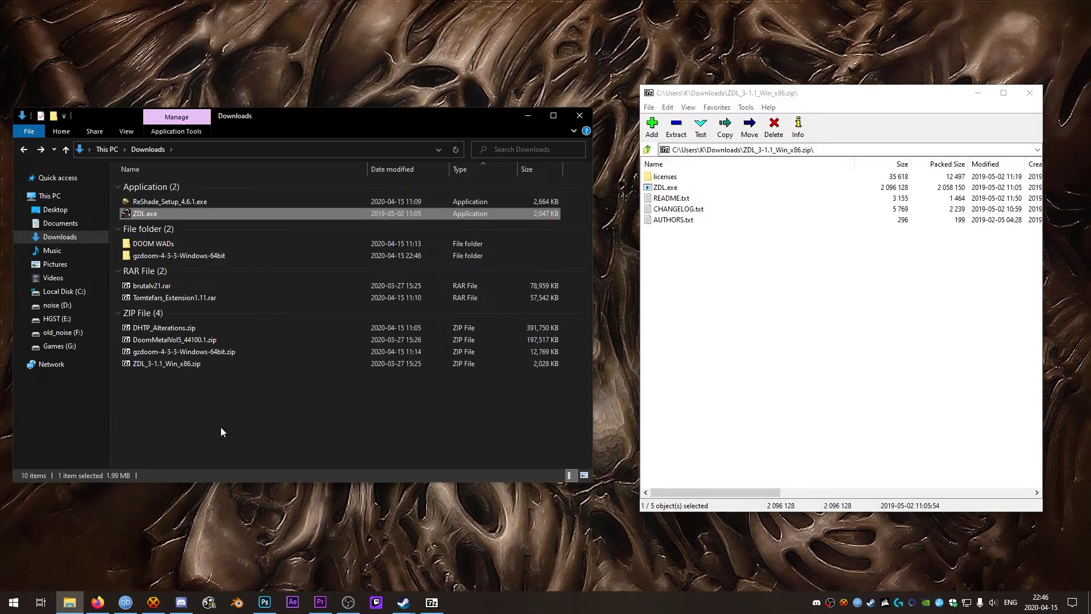
click(1039, 91)
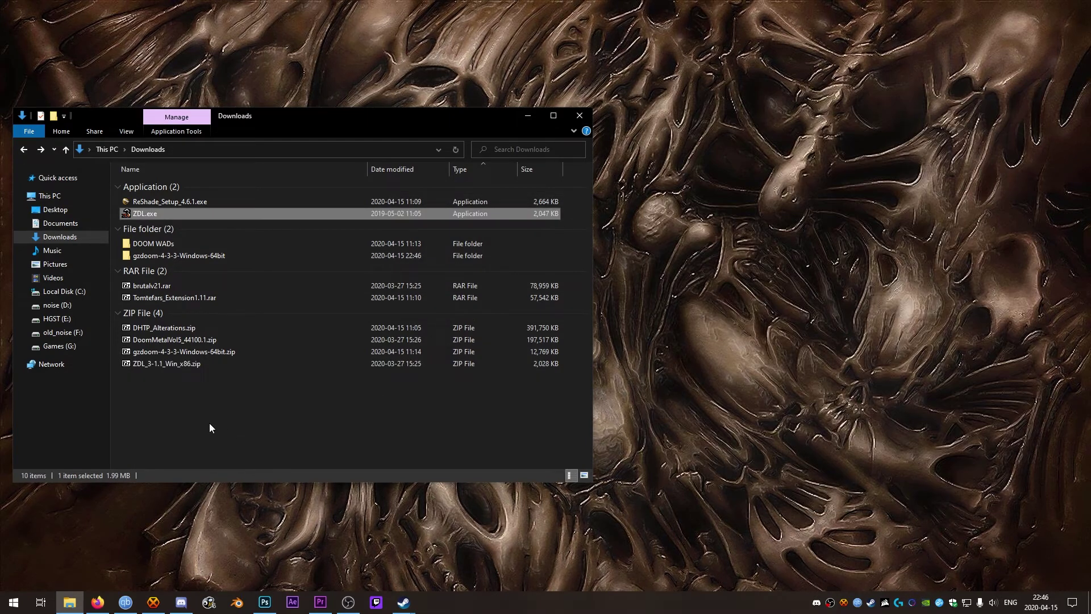
Create a new folder called Doom Mods in the Downloads folder.
right_click(207, 423)
mouse_move(265, 557)
click(384, 445)
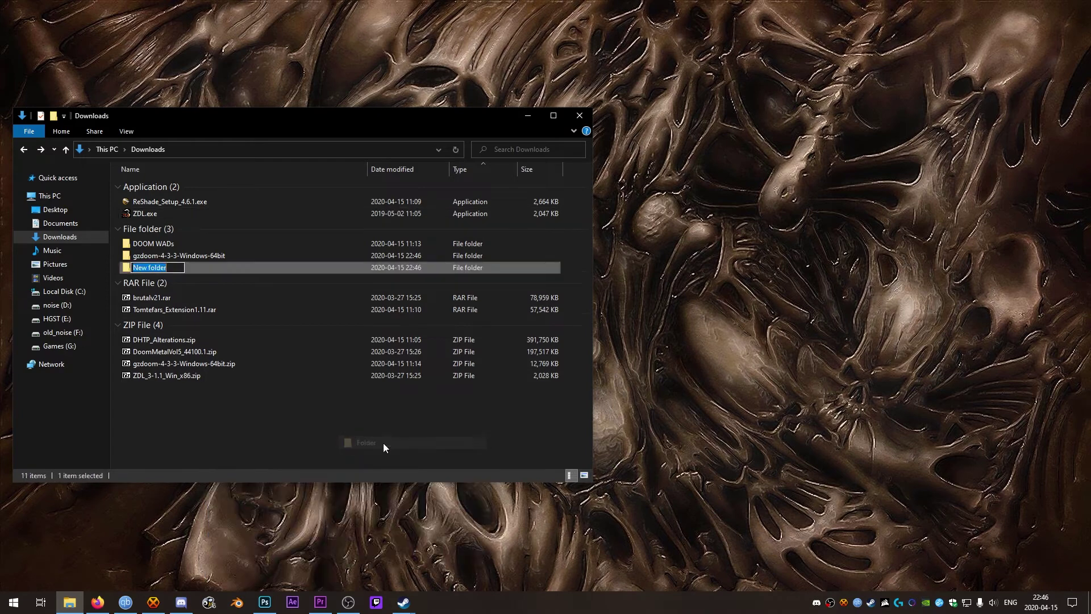
text(Doom Mods)
key(Return)
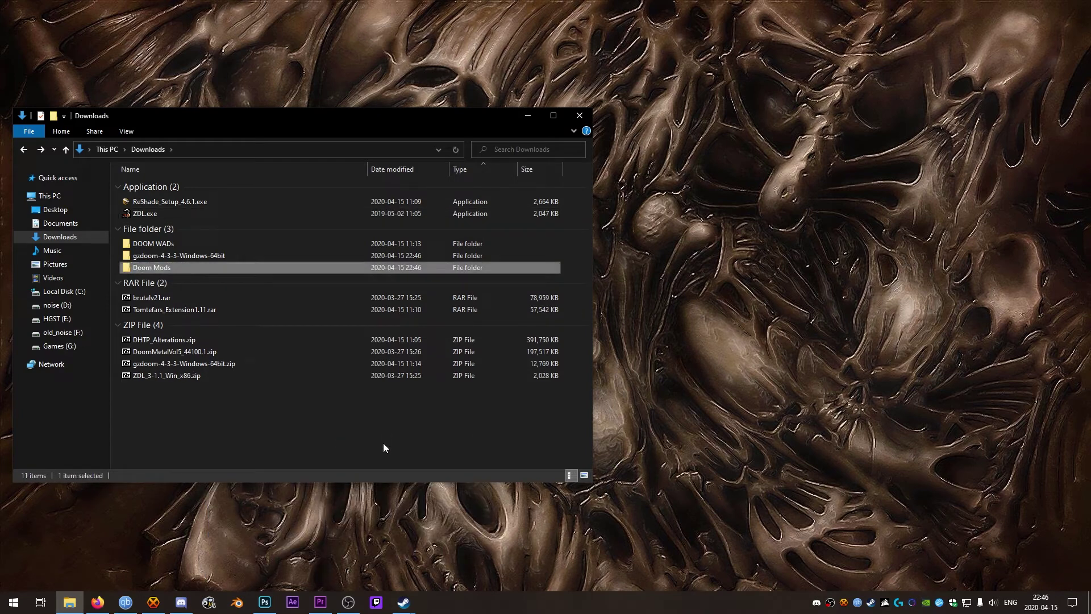
Extract brutalv21.pk3 from brutalv21.rar into the Doom Mods folder and close the archive.
click(149, 298)
double_click(149, 297)
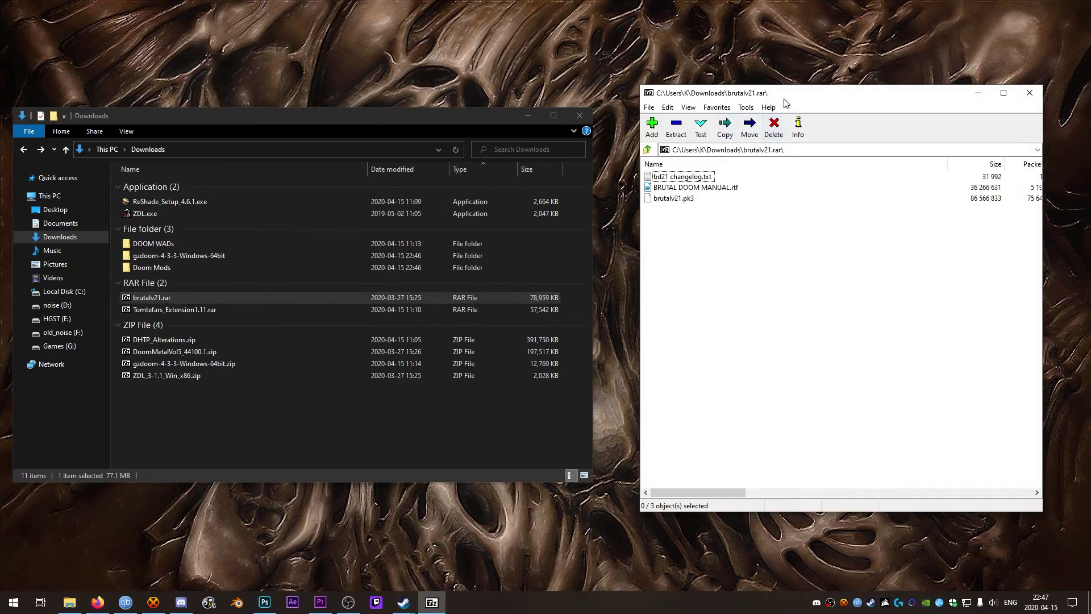
click(648, 197)
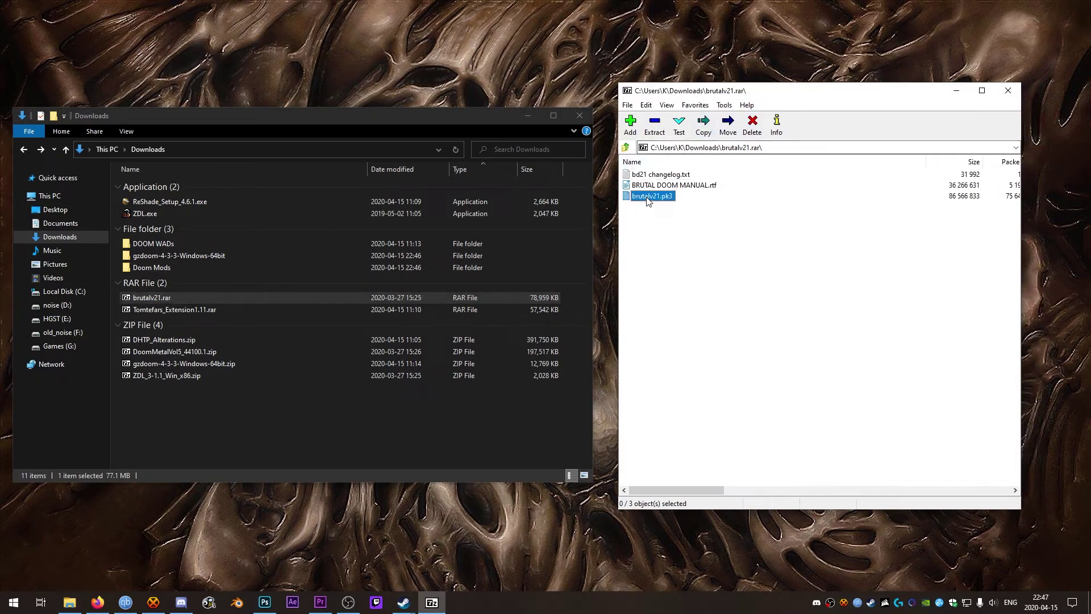
drag(649, 201, 145, 267)
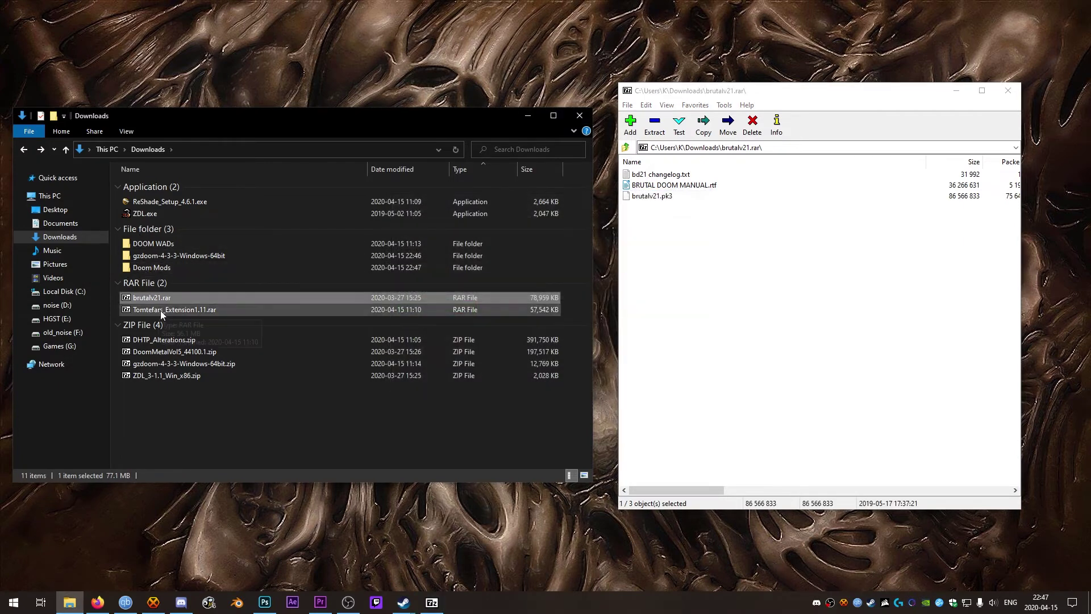
click(1002, 96)
Extract Tomtefars_Extension1.11.pk3 from its RAR archive into the Doom Mods folder and close the archive.
click(200, 311)
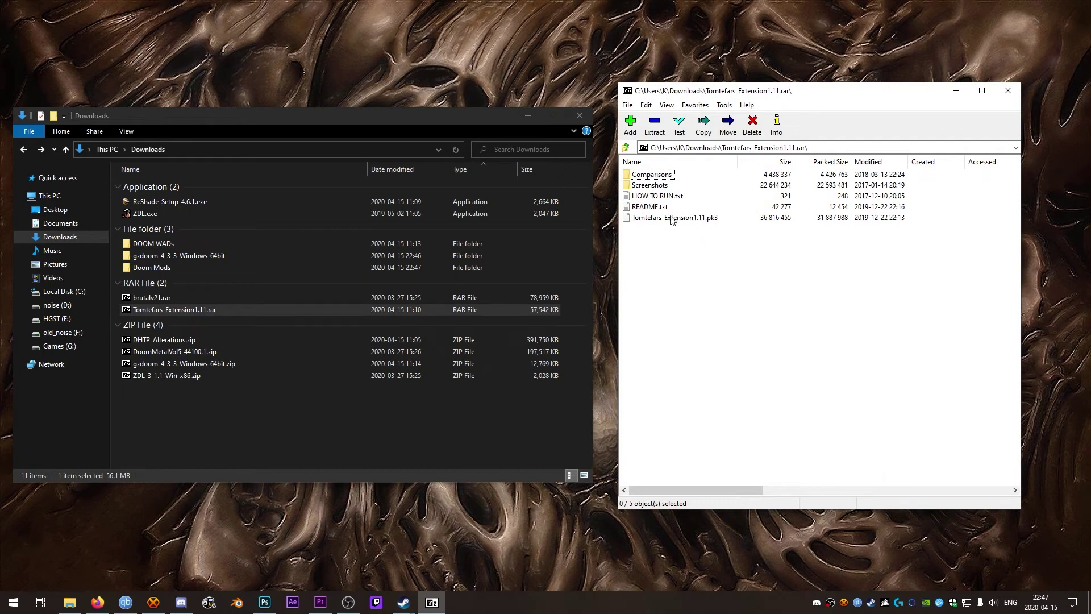
drag(671, 220, 153, 267)
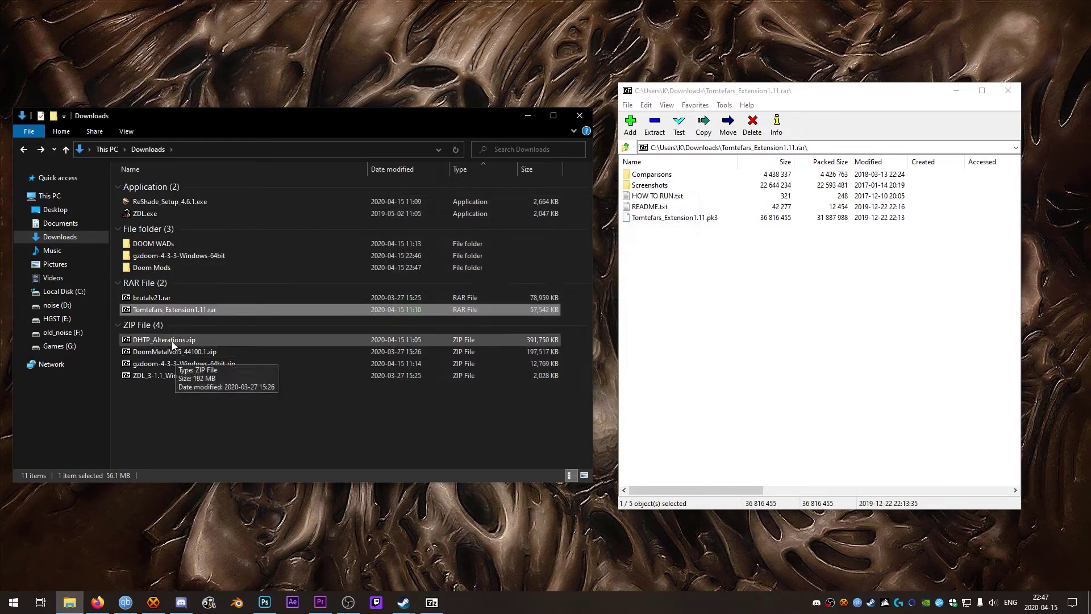
click(1014, 93)
From DHTP_Alterations.zip, extract (X)-DHTP Alterations.pk3 and the Brightmaps folder's (Y)-HR_Brightmaps.pk3 into the Doom Mods folder.
double_click(186, 340)
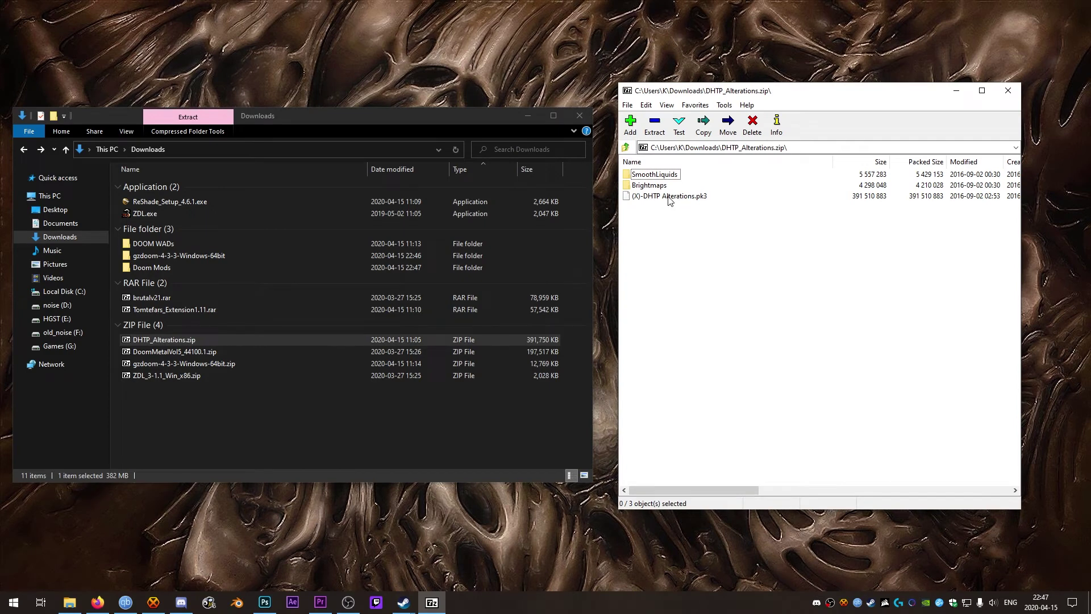
drag(670, 199, 152, 268)
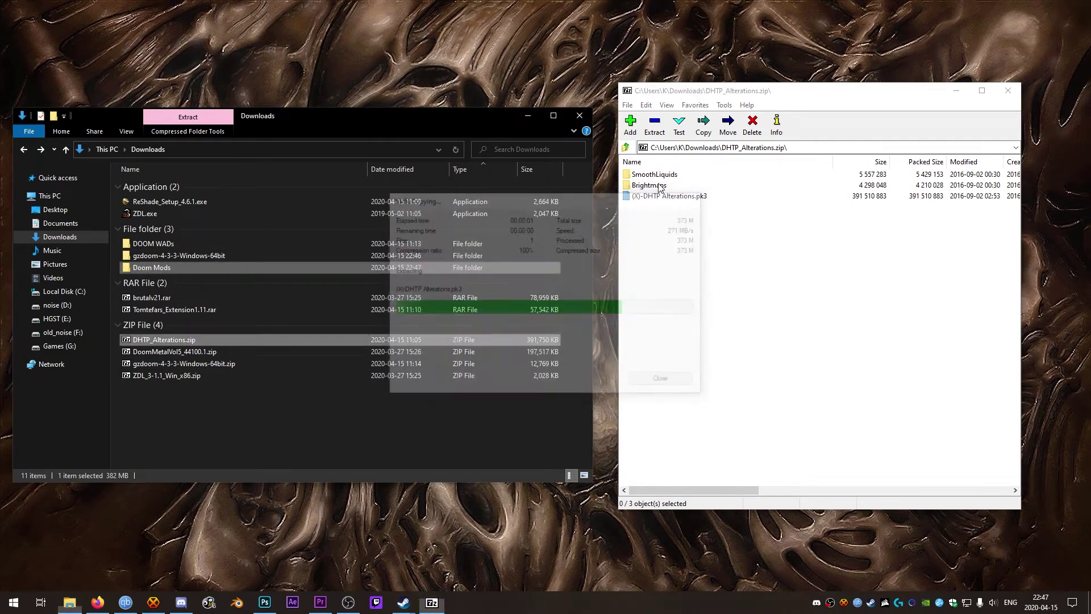
double_click(660, 185)
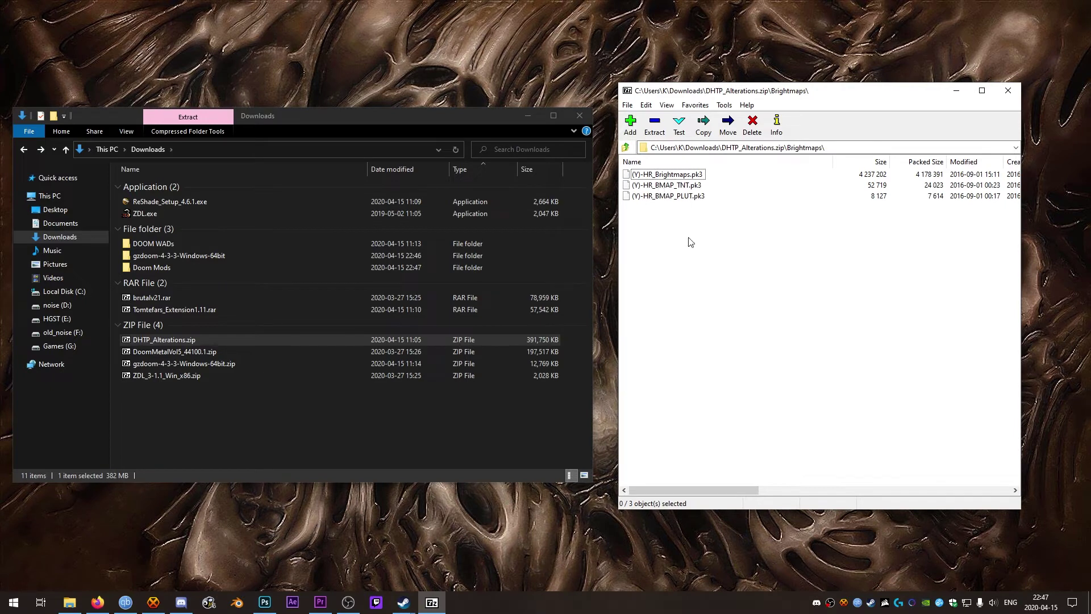
drag(690, 243, 659, 207)
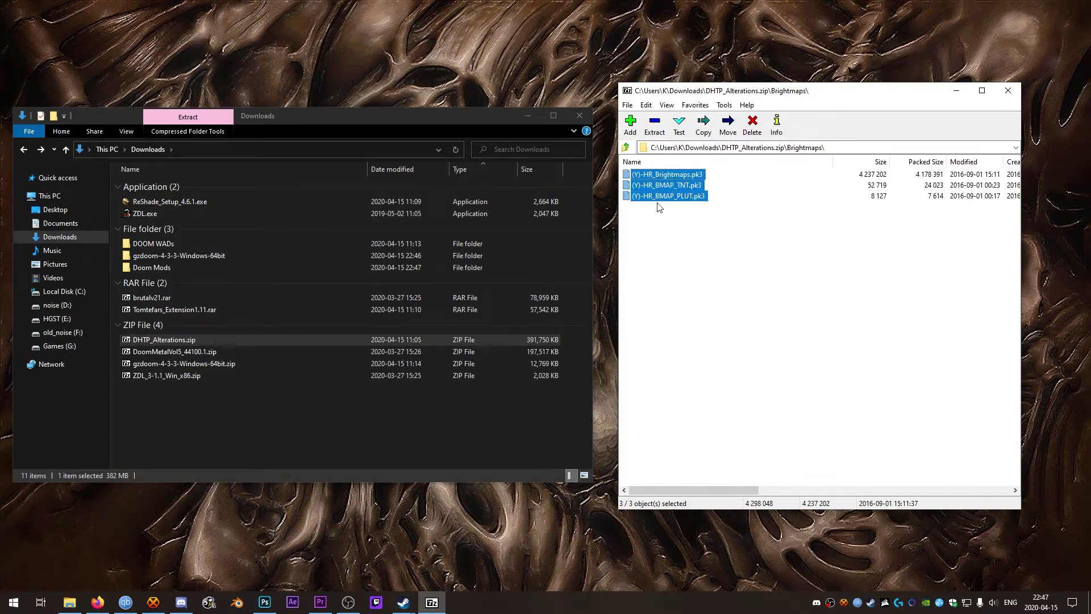
click(691, 209)
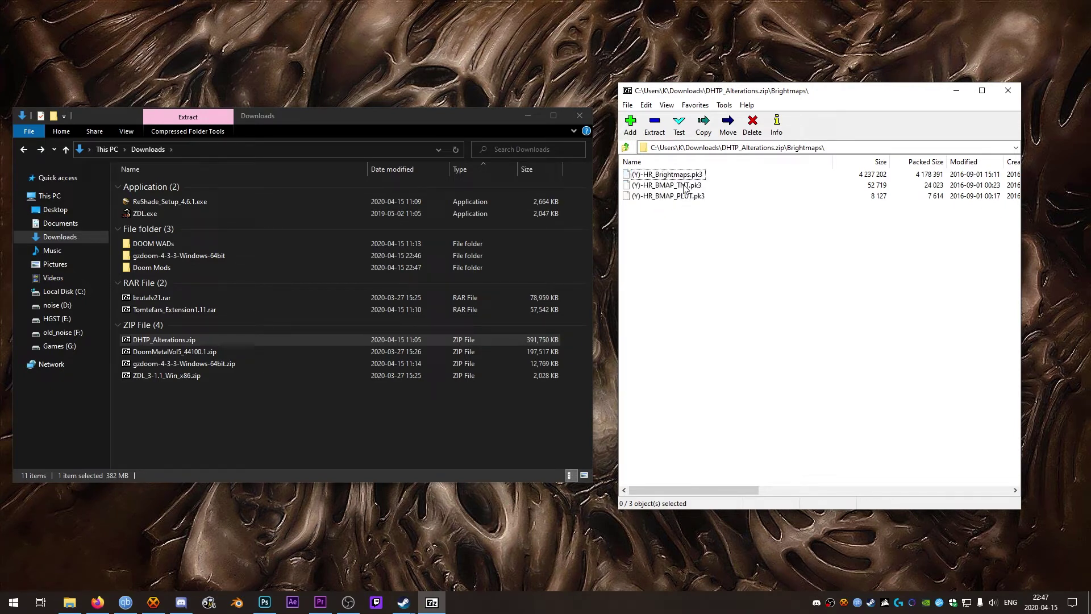
click(661, 175)
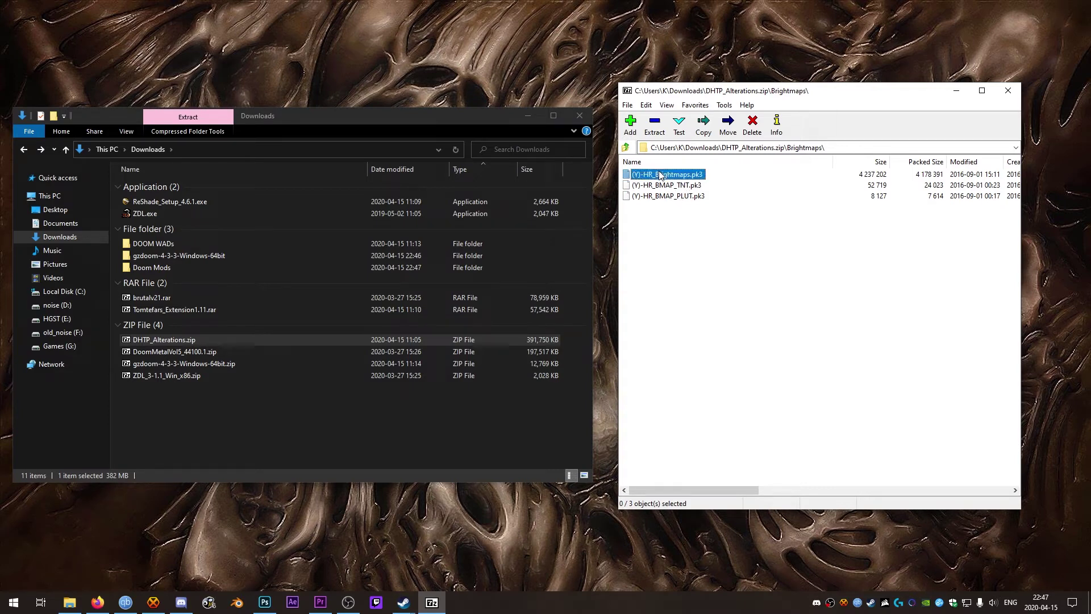
drag(662, 175, 157, 272)
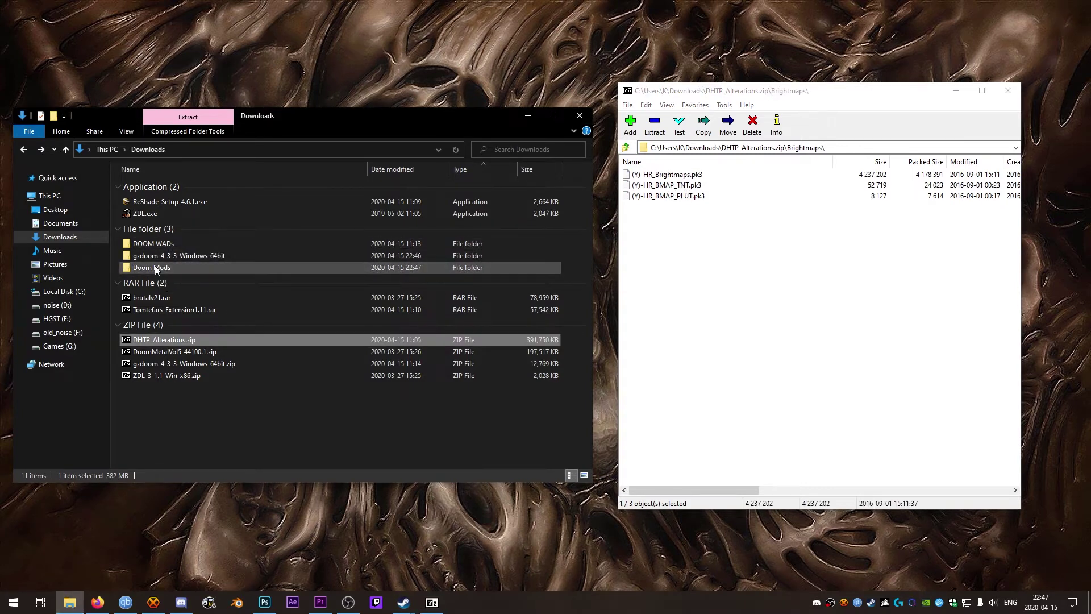
Extract (Z)-Warp2_HQ_Liquids.pk3 from the archive's SmoothLiquids folder into Doom Mods and close DHTP_Alterations.zip.
click(626, 148)
double_click(654, 176)
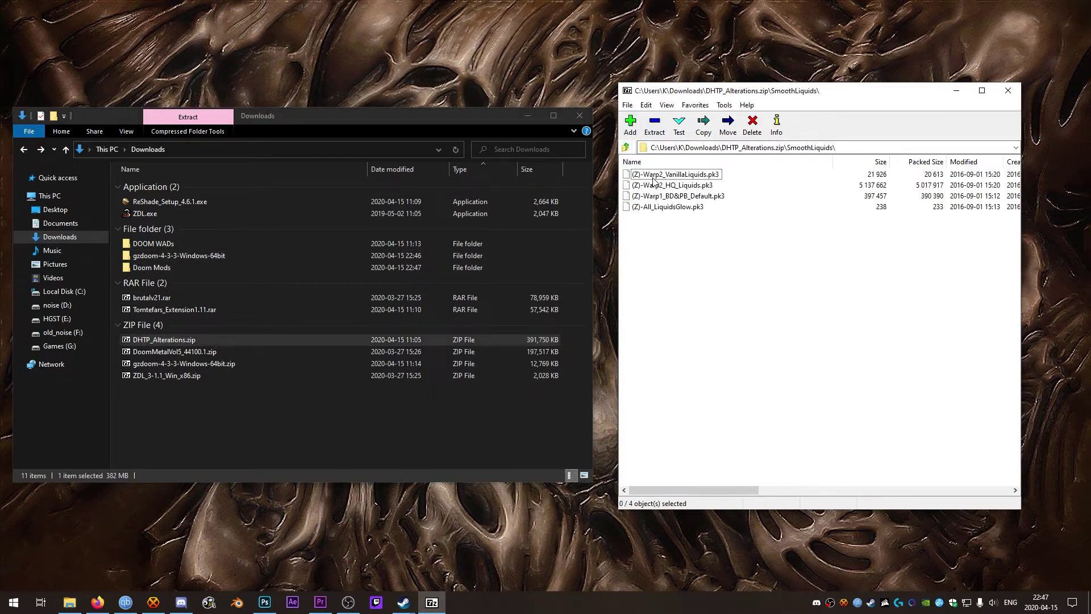
click(682, 187)
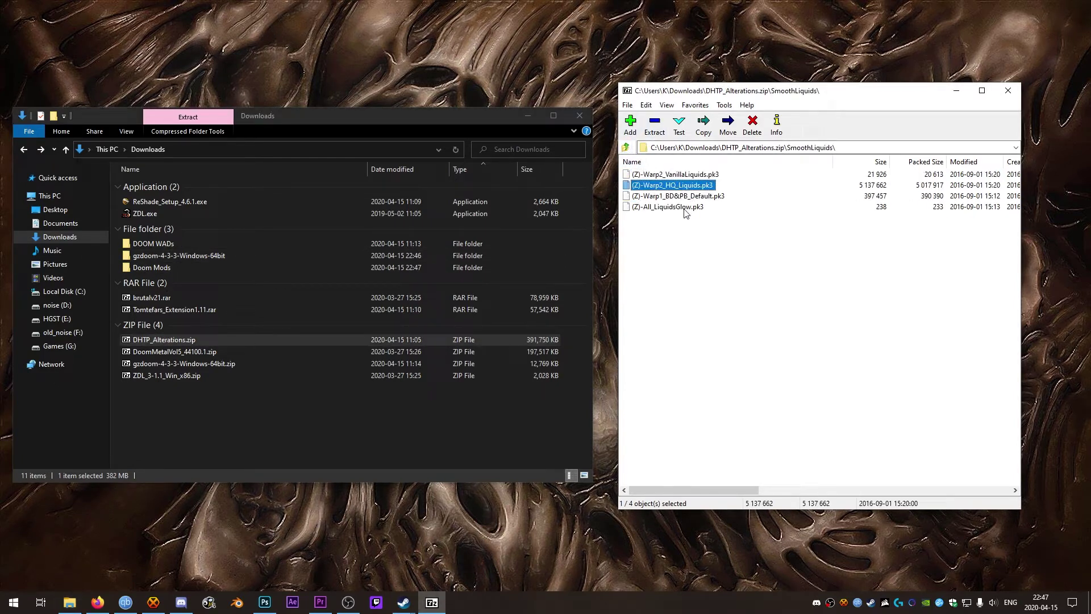
drag(685, 188, 151, 267)
click(735, 237)
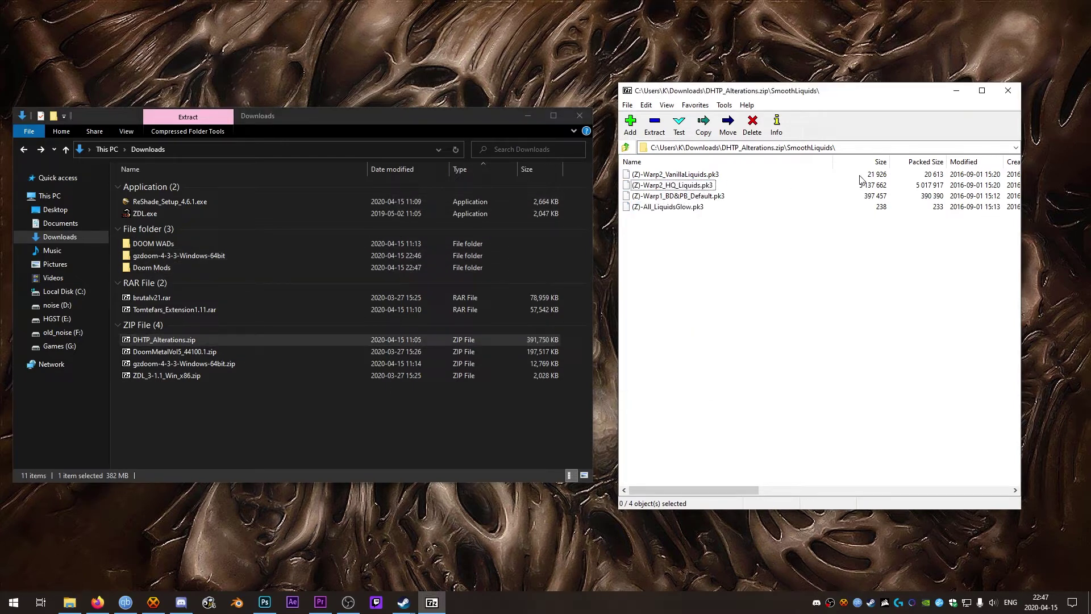
click(682, 176)
click(687, 188)
click(690, 177)
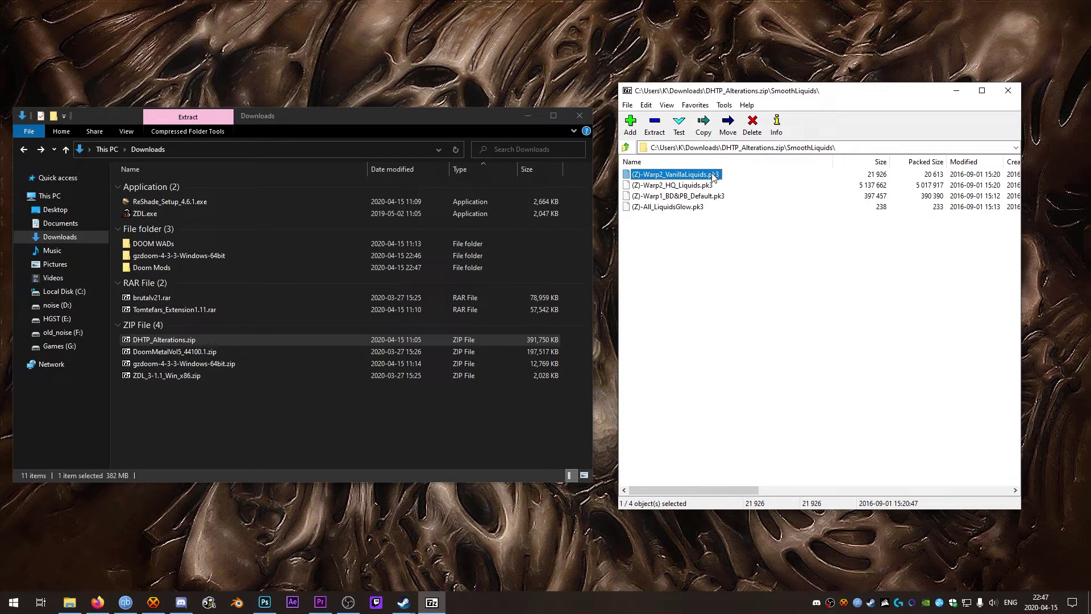
click(672, 199)
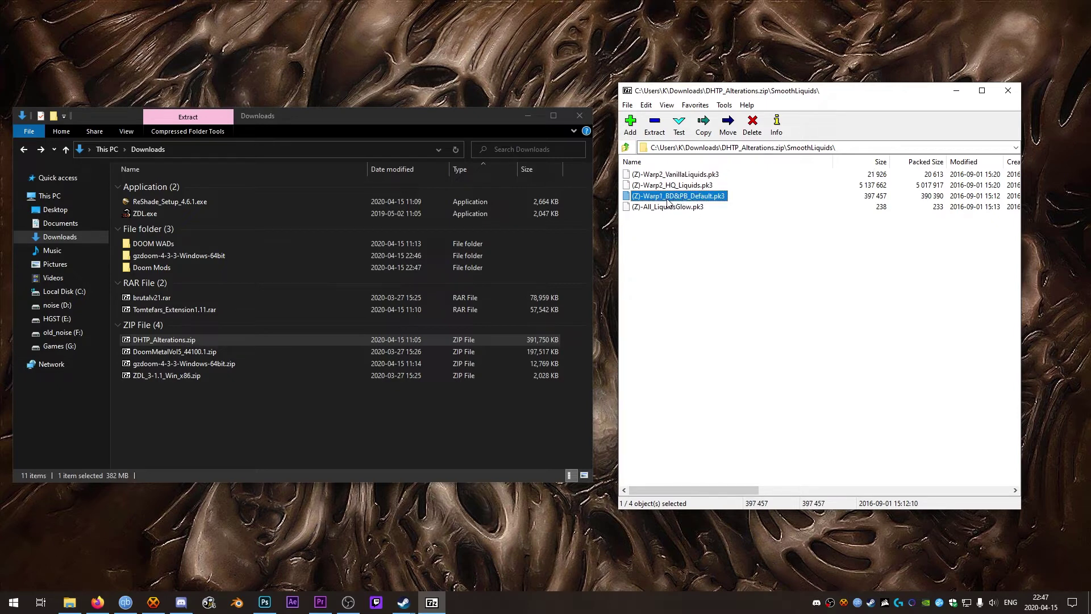
click(696, 233)
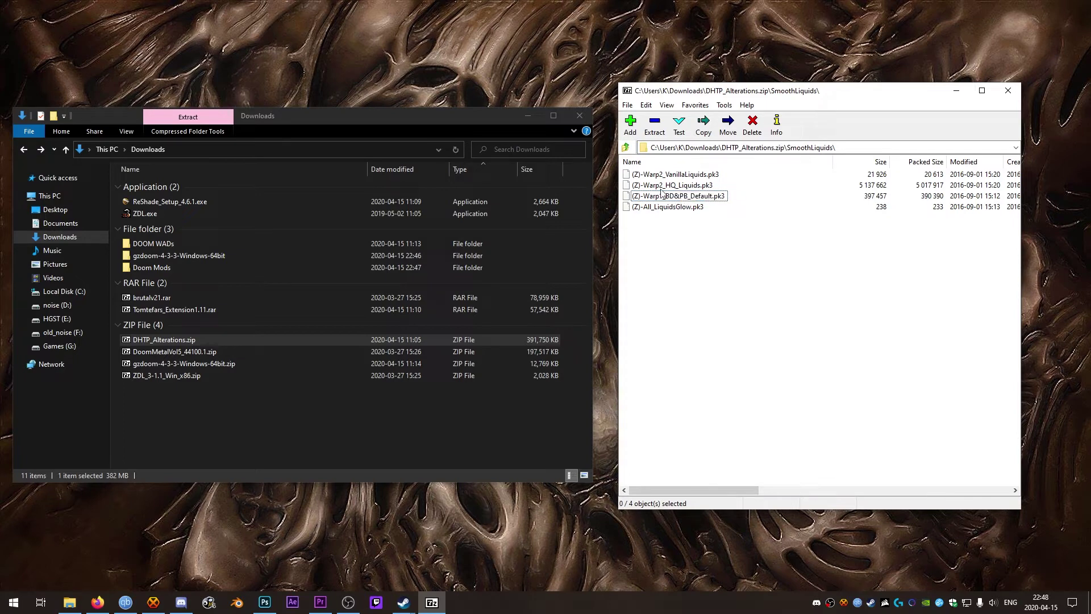
click(626, 149)
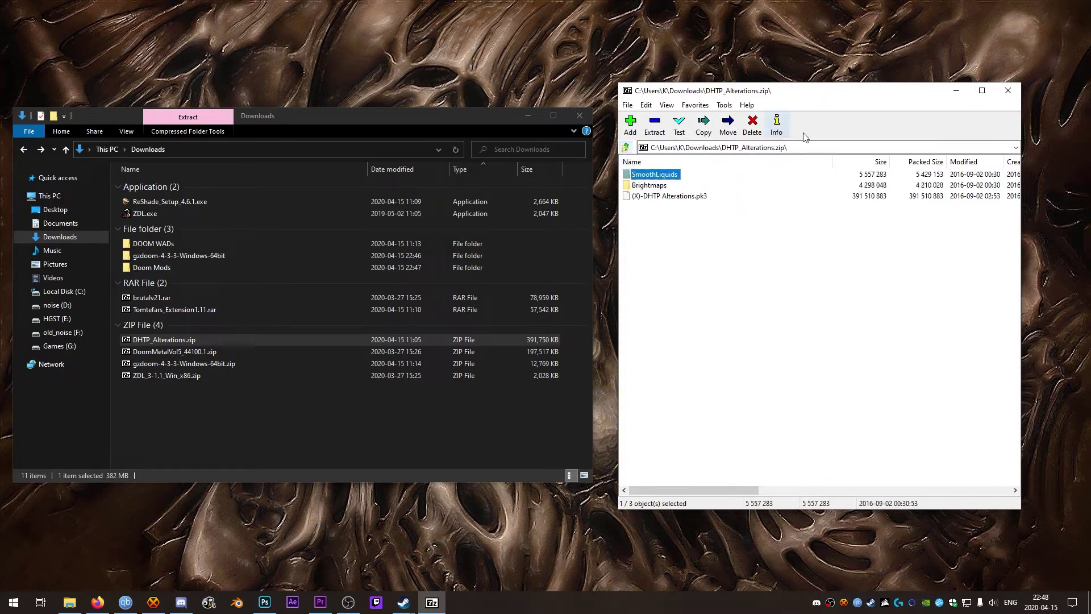
click(1008, 91)
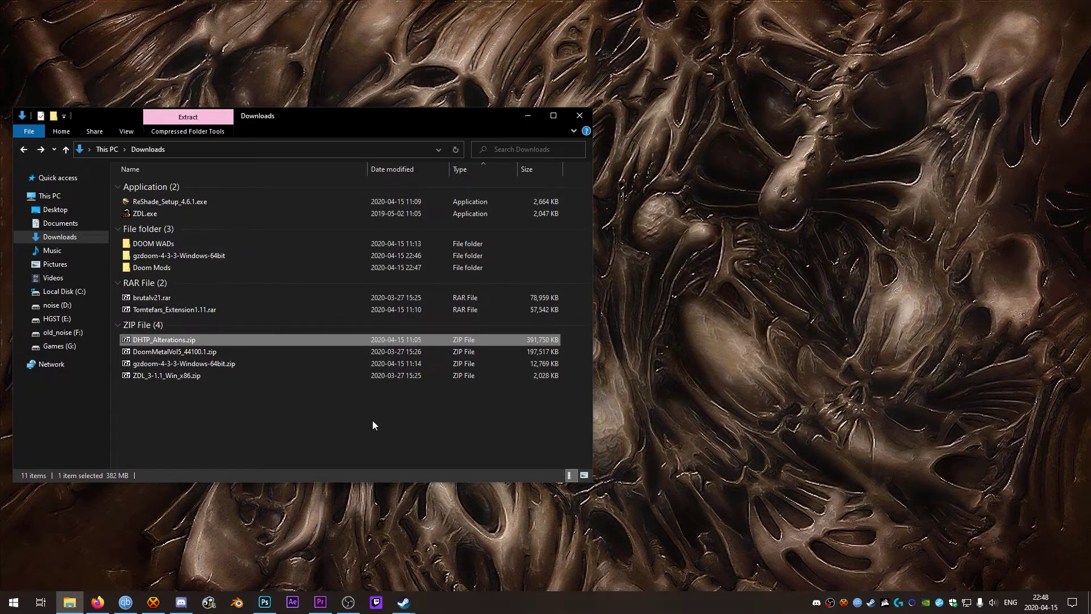
Extract DoomMetalVol5_44100.wad from DoomMetalVol5_44100.1.zip into the Doom Mods folder and close the archive.
double_click(188, 351)
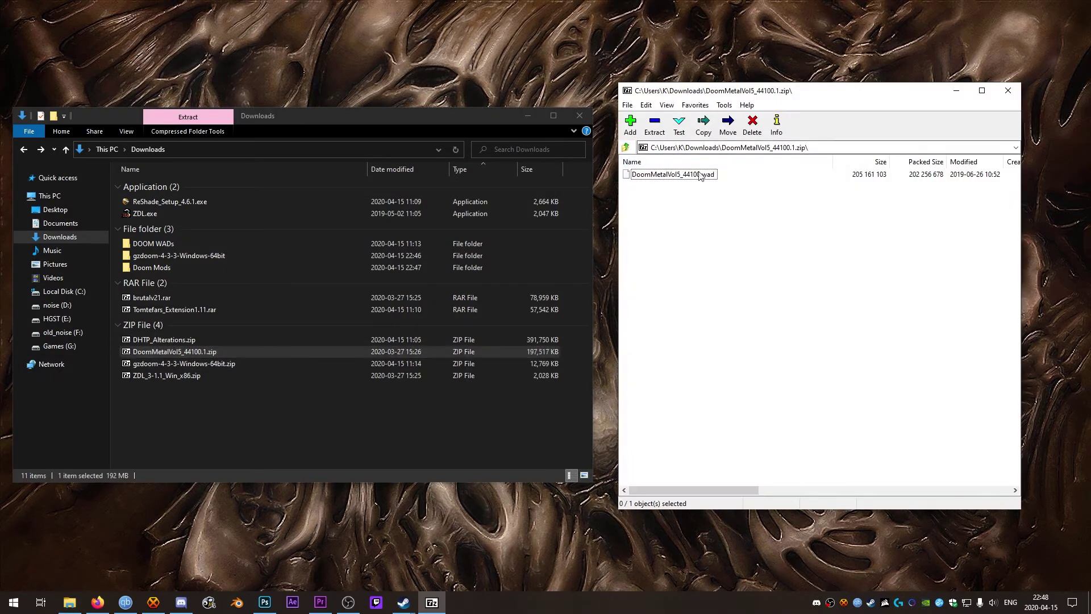
drag(677, 174, 167, 268)
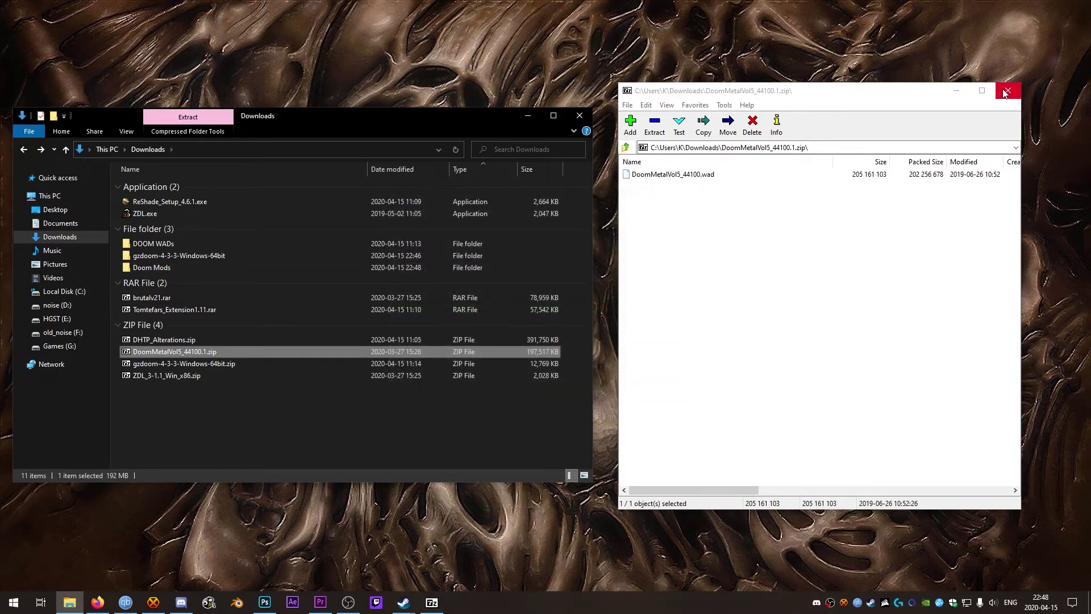
click(1008, 90)
Launch ZDL.exe and add gzdoom.exe from the gzdoom-4-3-3-Windows-64bit folder as a source port in its general settings.
double_click(151, 216)
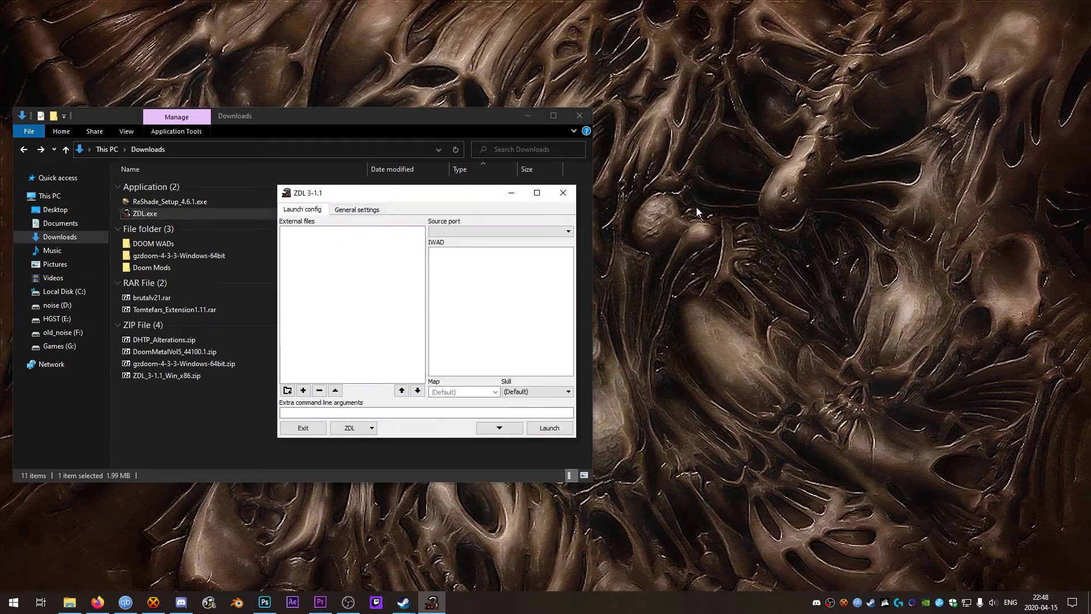
drag(411, 199, 707, 197)
click(649, 213)
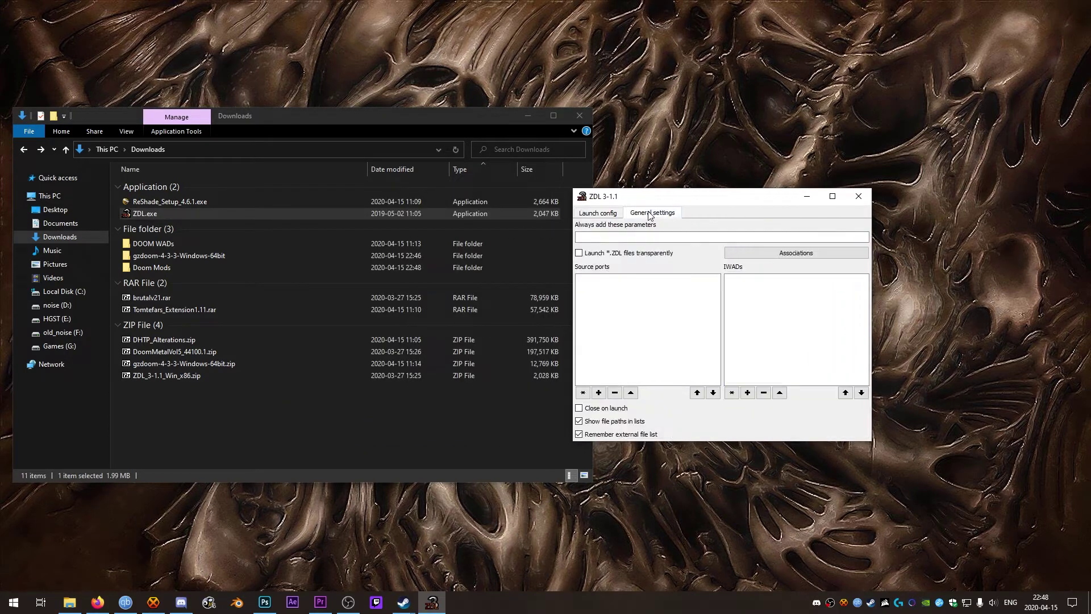
click(599, 393)
double_click(739, 328)
click(708, 312)
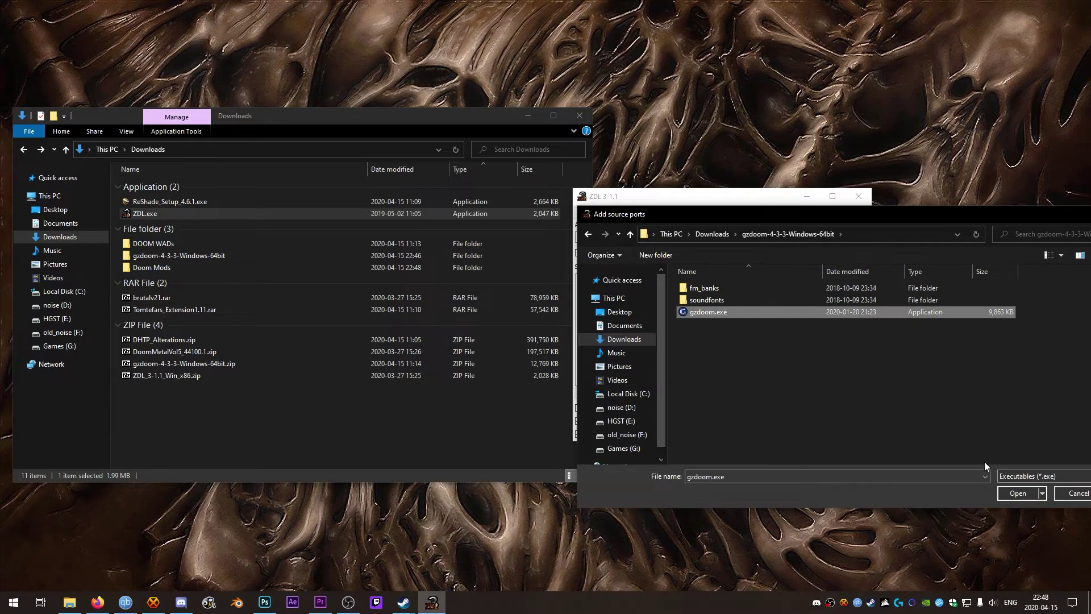
click(1018, 493)
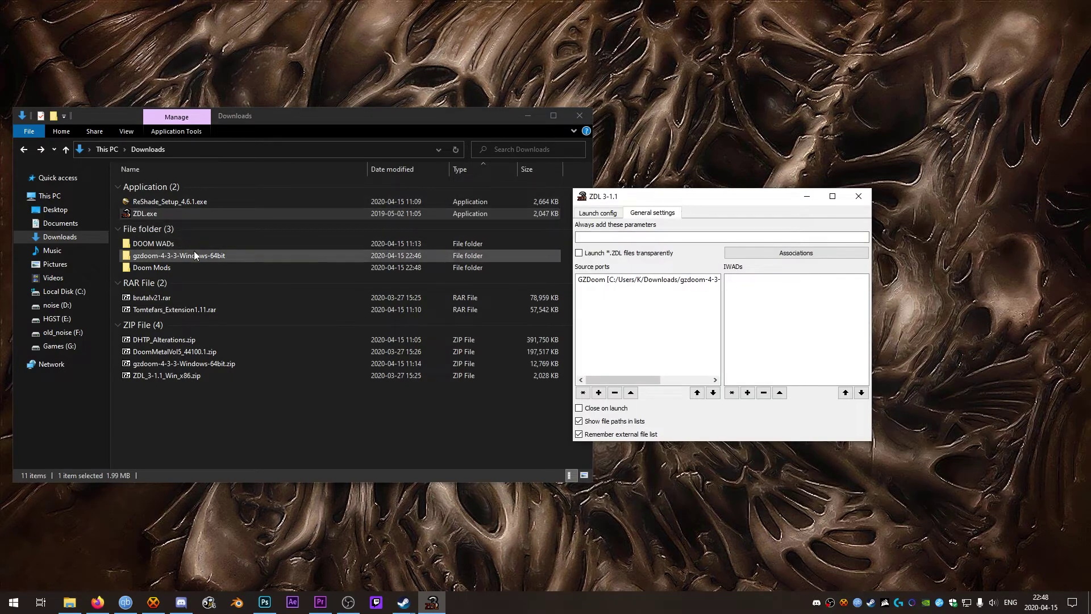
Add gzdoom.exe to the source ports a second time straight from its folder, remove the duplicate and return to Downloads.
double_click(194, 257)
drag(155, 208, 627, 316)
click(690, 361)
click(650, 290)
click(615, 393)
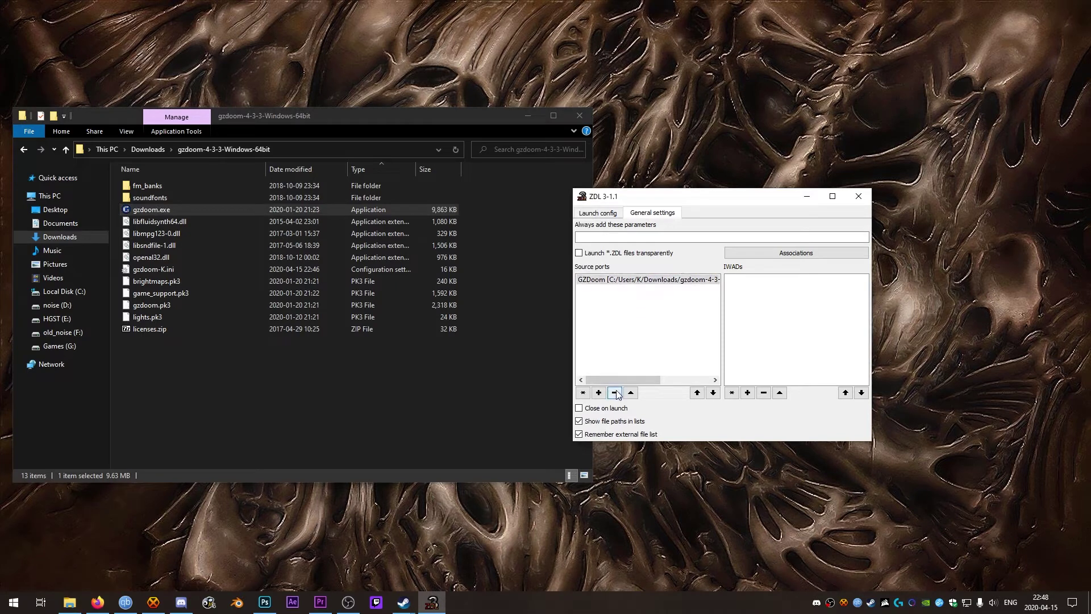
click(220, 365)
key(BackSpace)
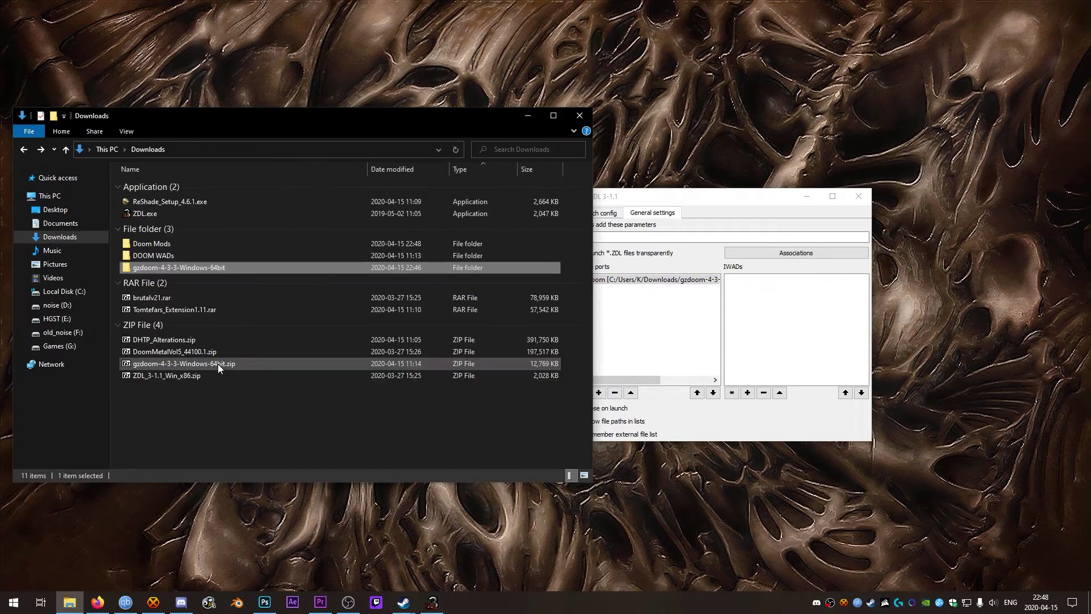
Add DOOM.WAD, DOOM2.WAD, PLUTONIA.WAD and TNT.WAD from the DOOM WADs folder to ZDL's IWAD list.
double_click(148, 255)
drag(180, 285, 806, 325)
click(744, 328)
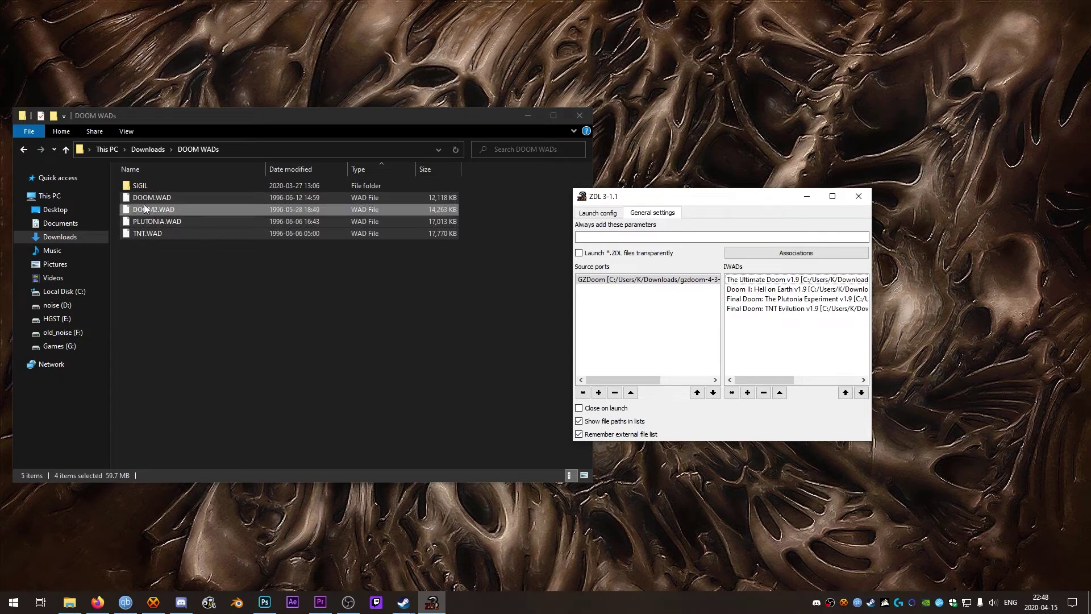
Check the files in the SIGIL folder, return to DOOM WADs and bring up ZDL's launch configuration.
double_click(140, 185)
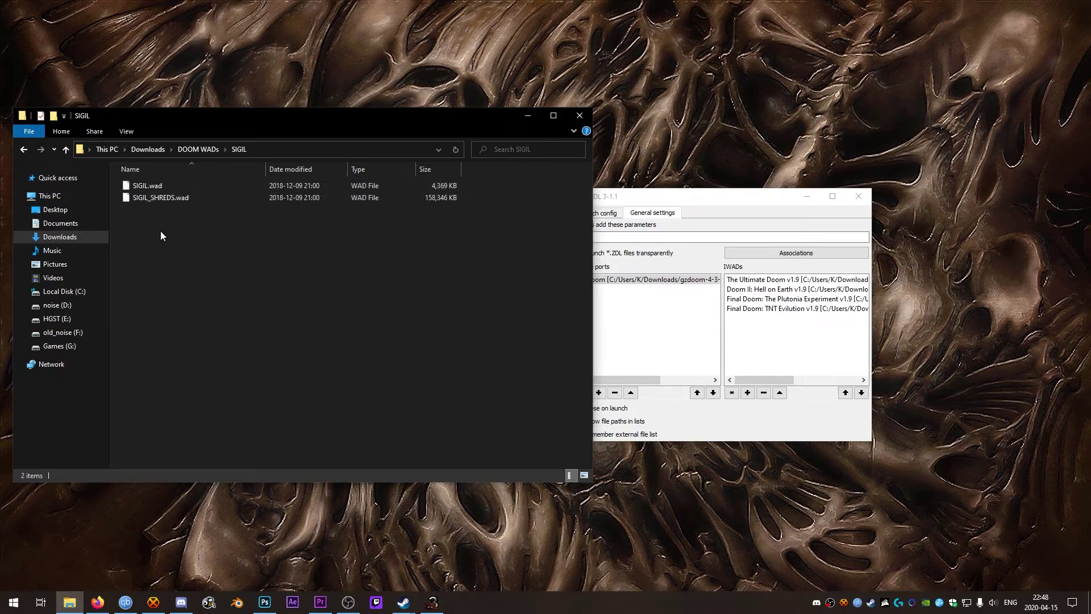
key(alt+Left)
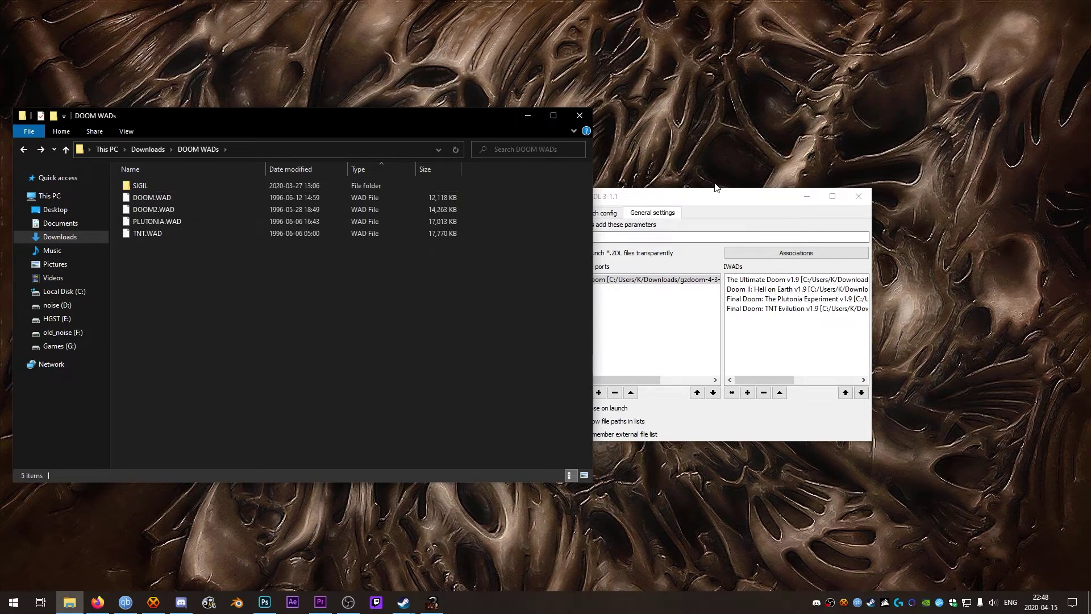
click(726, 199)
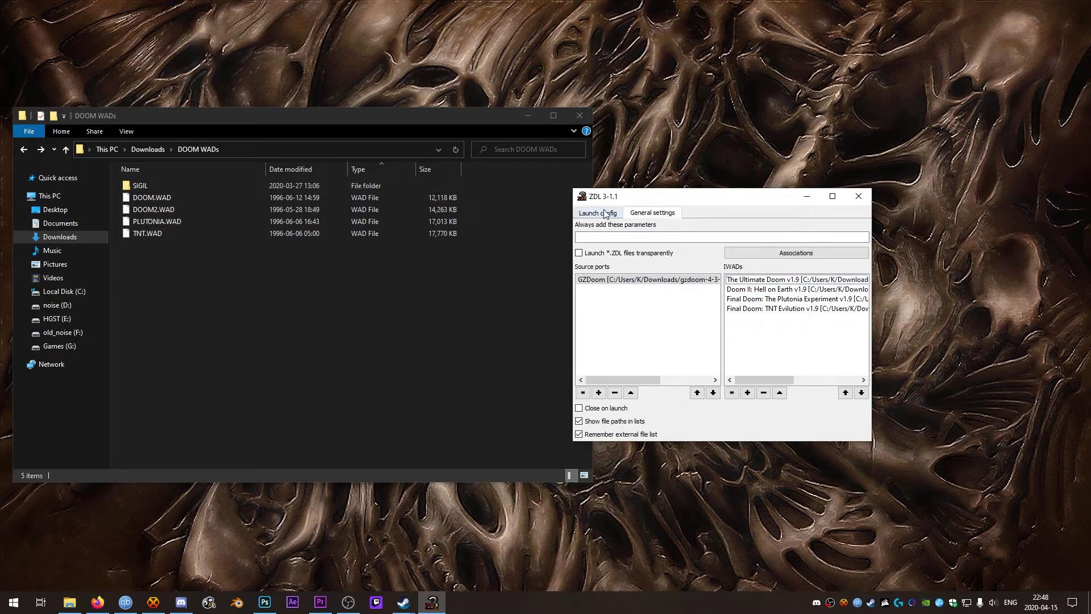
click(596, 215)
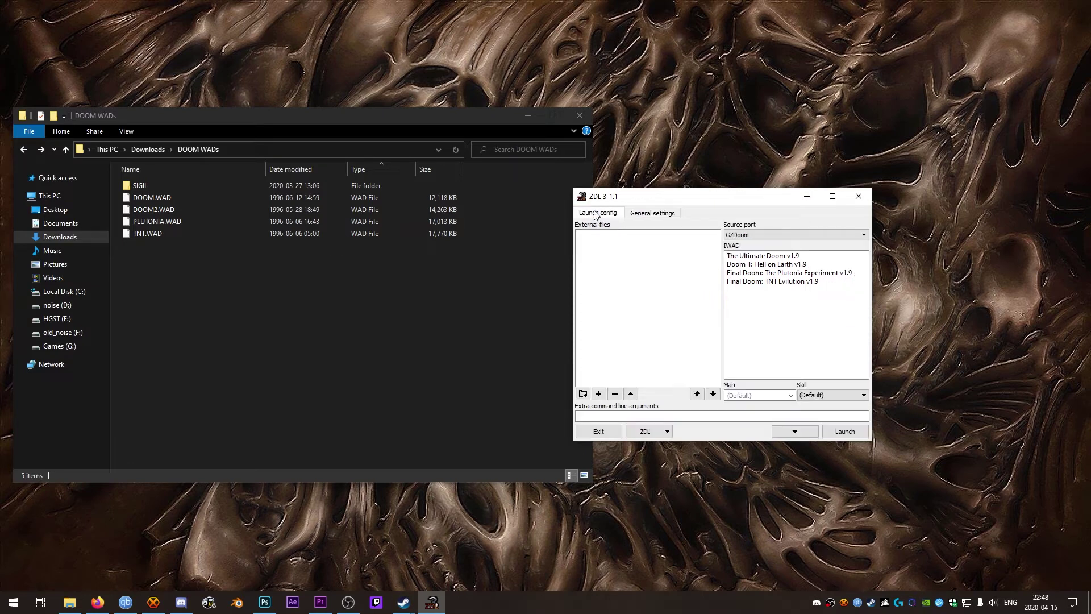
Add all seven mod files from the Doom Mods folder to ZDL's external files.
click(326, 299)
key(BackSpace)
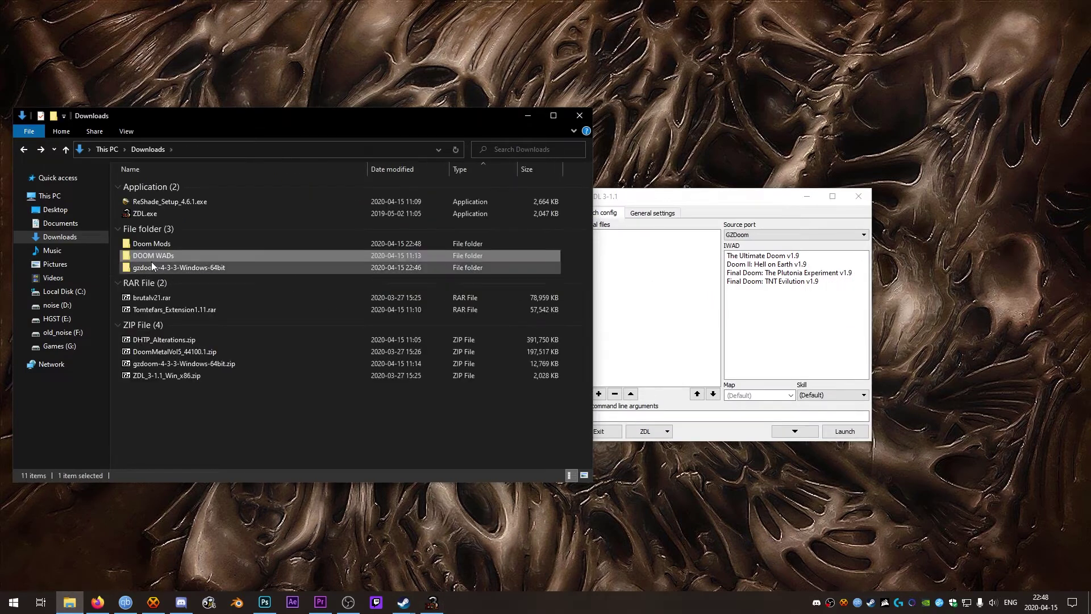
double_click(142, 243)
drag(685, 196, 747, 194)
drag(199, 284, 705, 304)
drag(779, 196, 732, 200)
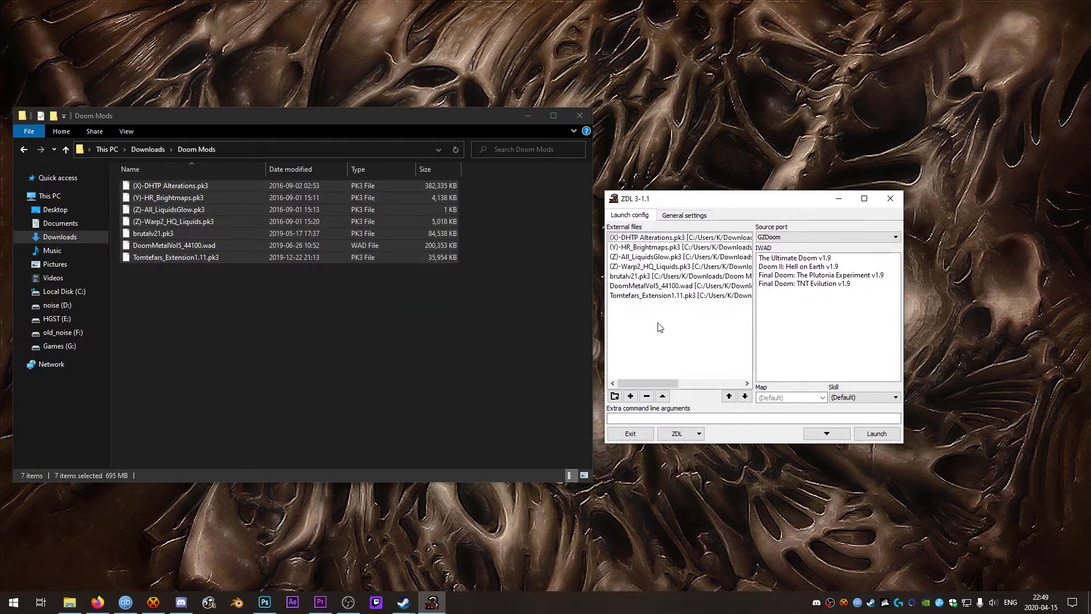
Move brutalv21.pk3 to the first place in the external files load order.
click(654, 277)
click(730, 396)
click(729, 397)
click(729, 396)
click(729, 396)
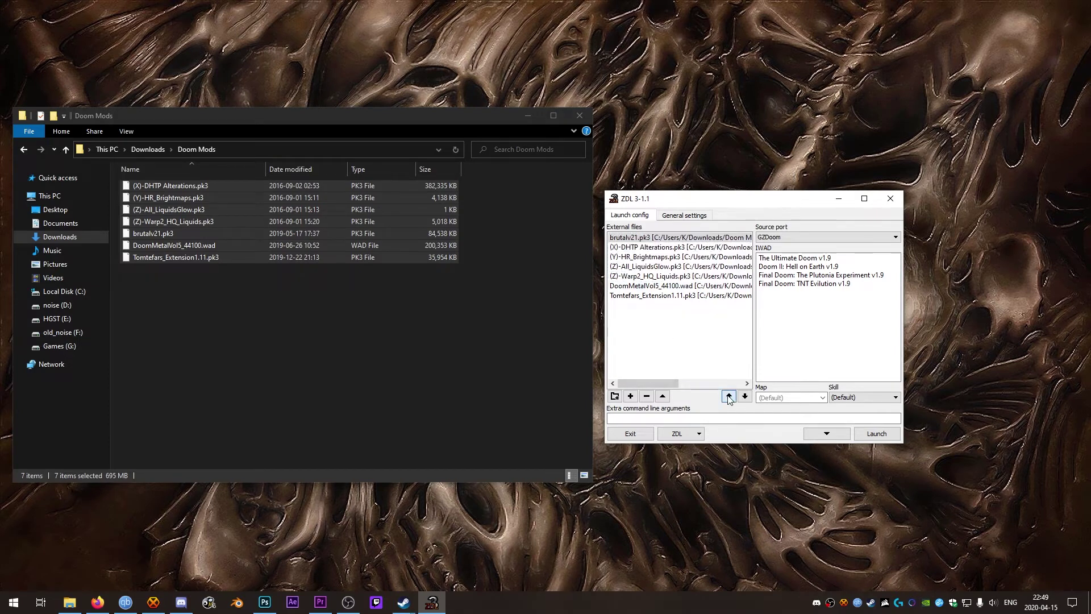
Move Tomtefars_Extension1.11.pk3 up the load order to directly below brutalv21.pk3.
click(660, 297)
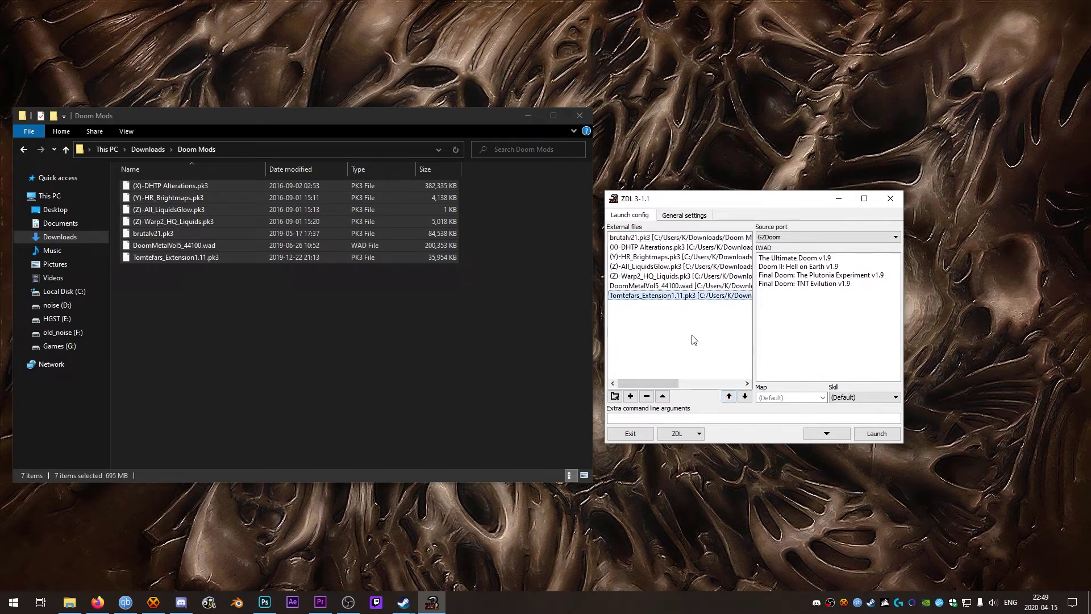
click(730, 396)
click(729, 396)
click(729, 396)
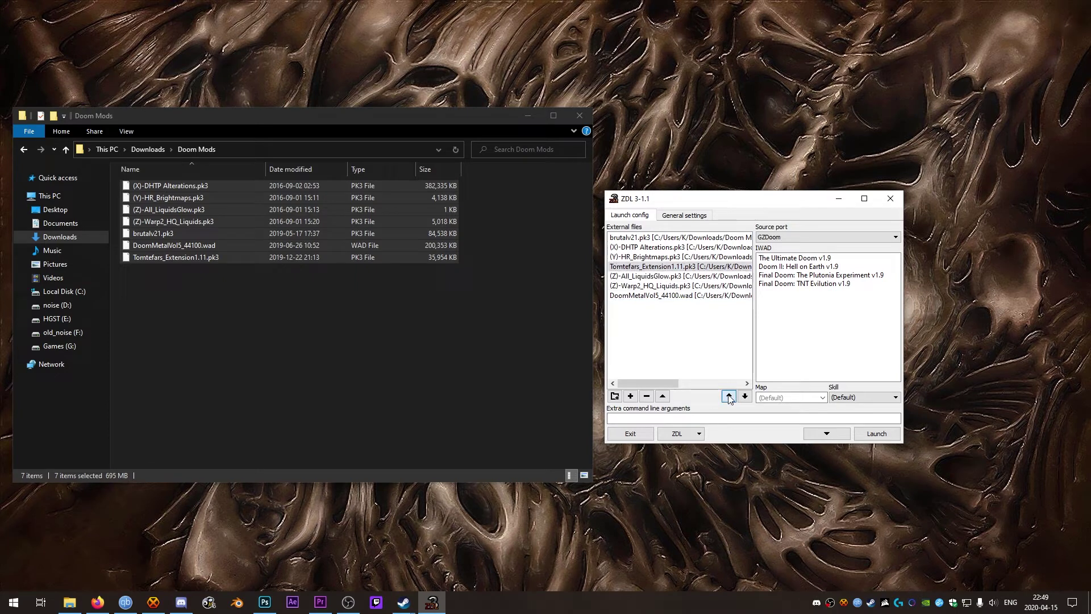
click(729, 397)
click(729, 396)
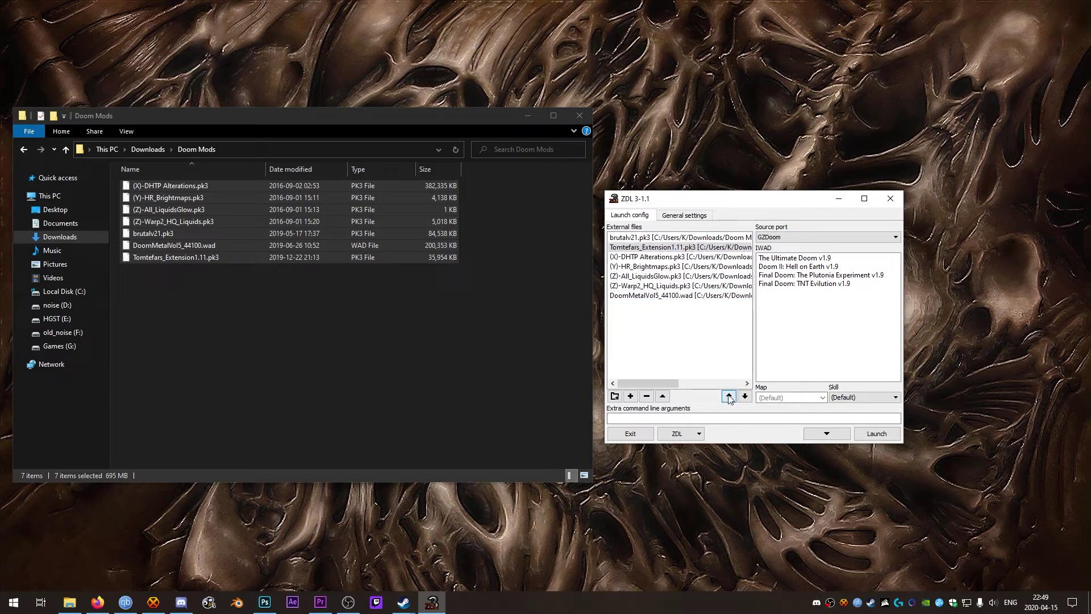
click(636, 248)
Add SIGIL.wad and SIGIL_SHREDS.wad from the SIGIL folder in DOOM WADs to the external files.
click(244, 302)
key(alt+Up)
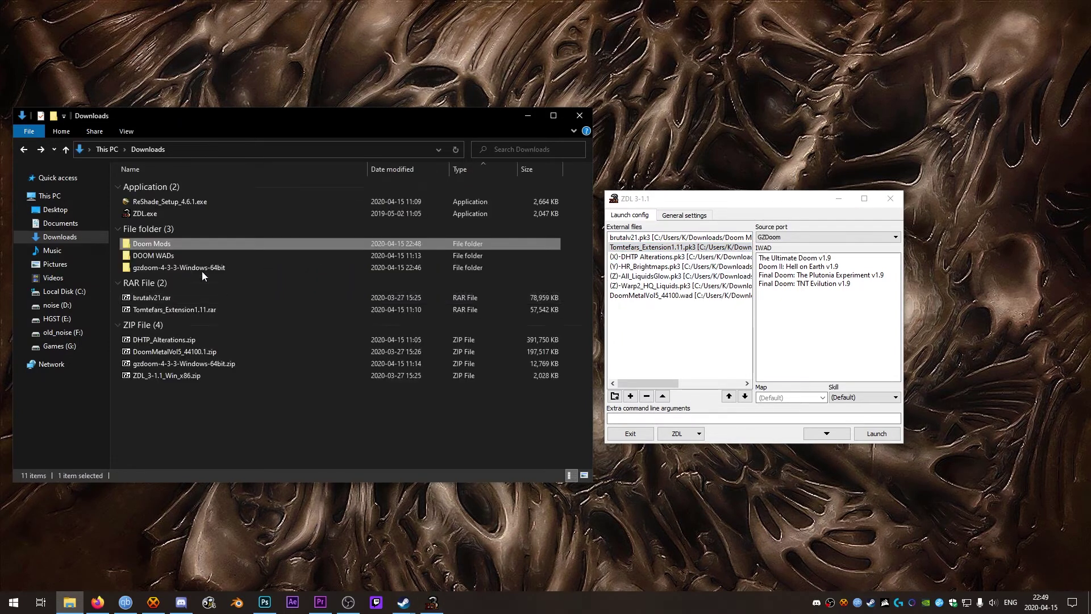
double_click(194, 256)
click(149, 189)
double_click(148, 188)
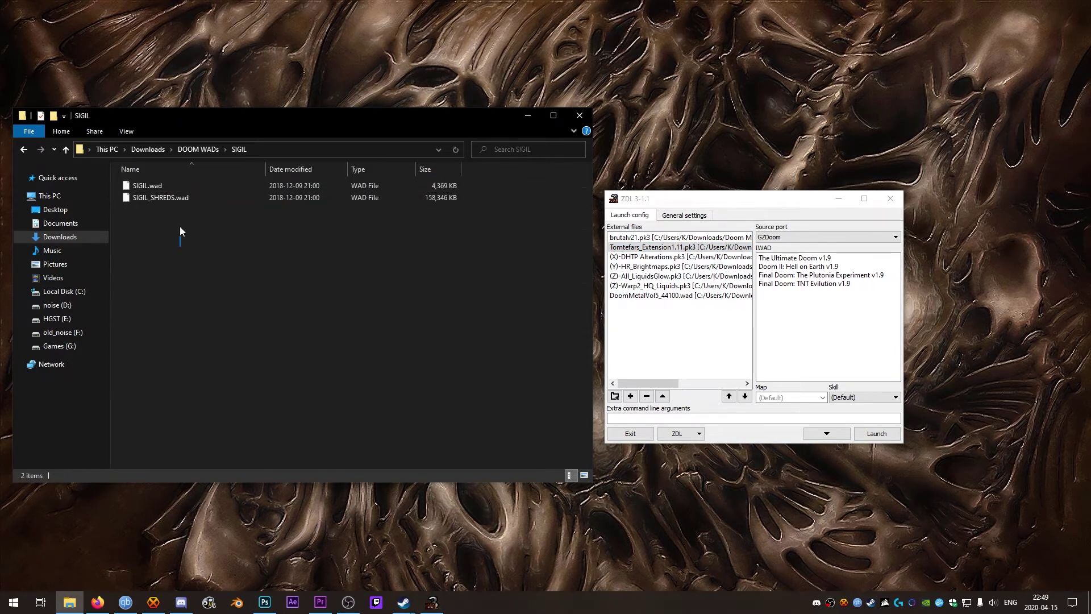
key(ctrl+a)
drag(166, 197, 676, 351)
click(657, 339)
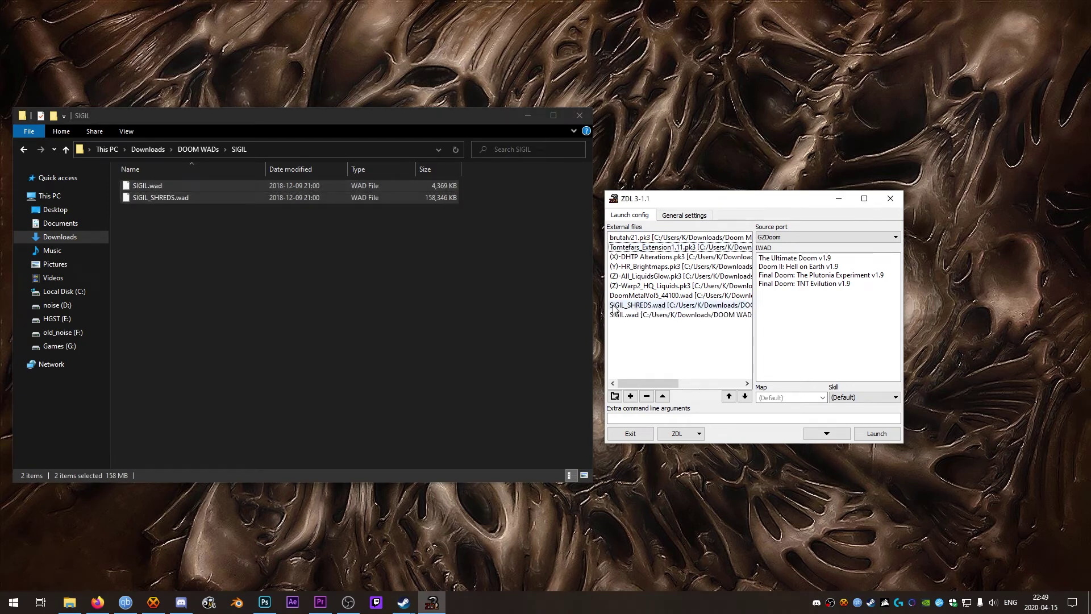
Move SIGIL_SHREDS.wad below SIGIL.wad in the load order and disable both files.
click(649, 309)
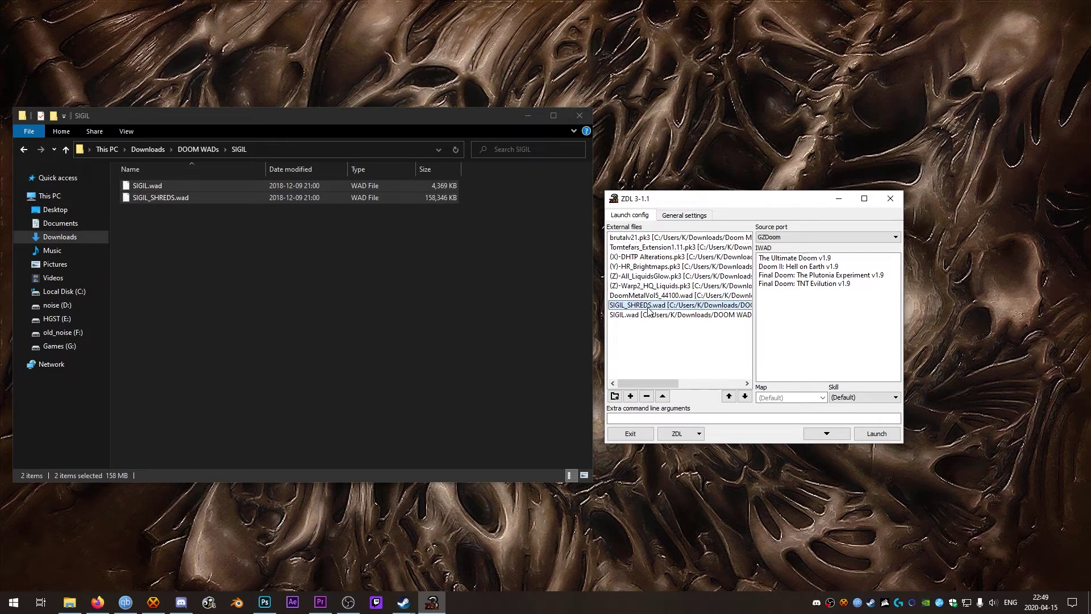
click(745, 396)
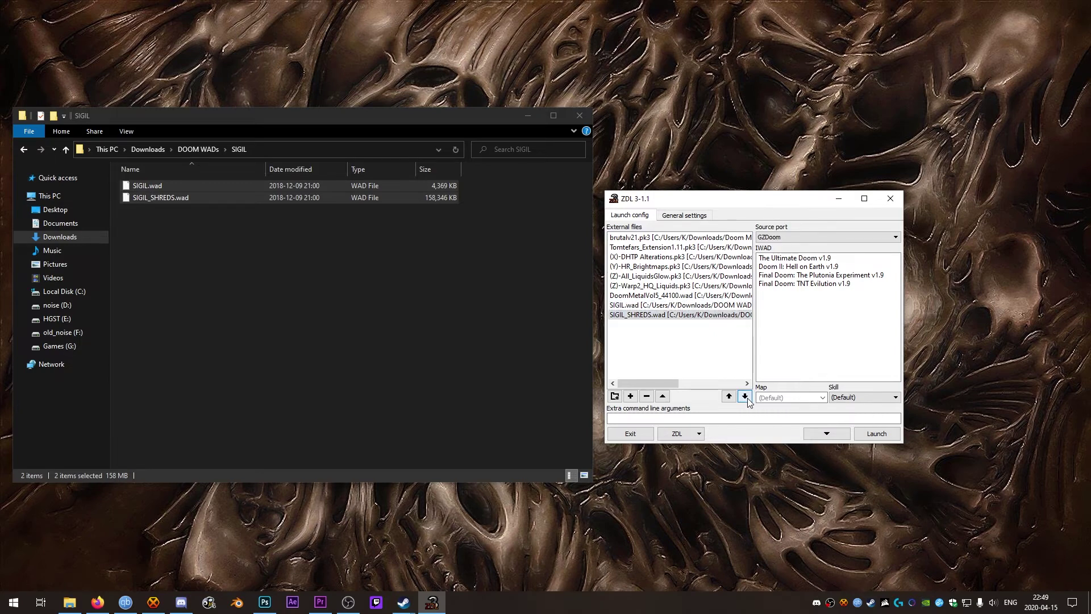
click(646, 306)
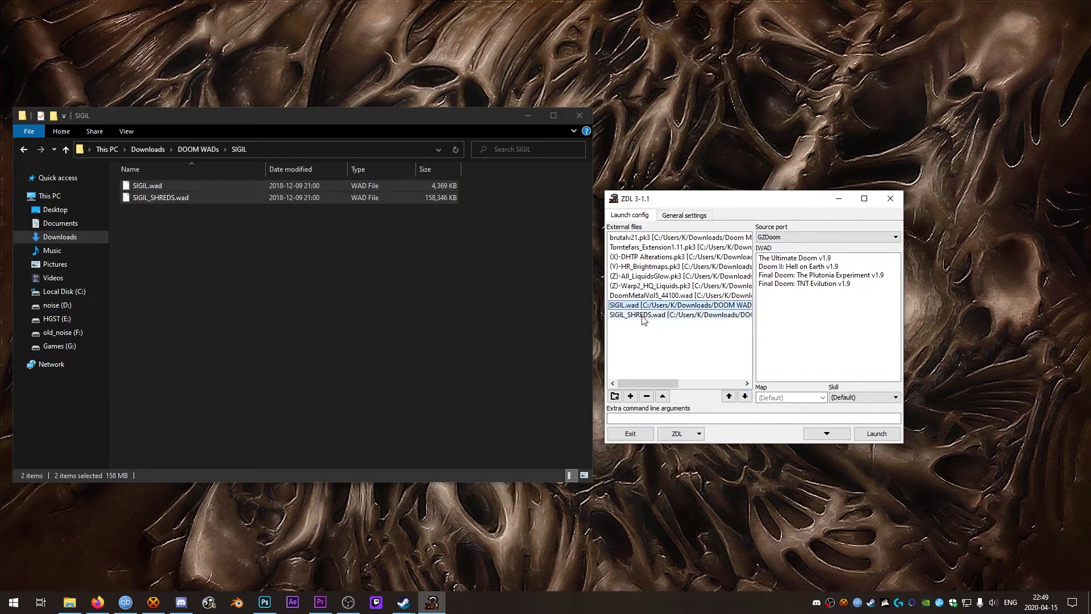
click(661, 397)
click(648, 315)
click(663, 397)
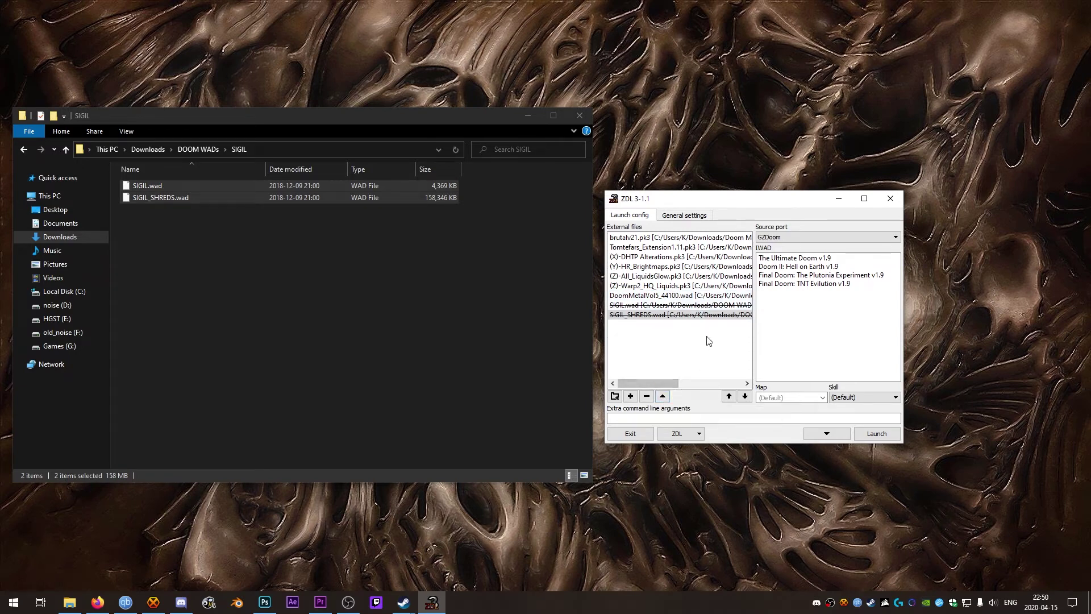
Place (Z)-Warp2_HQ_Liquids.pk3 directly above (Z)-All_LiquidsGlow.pk3 in the load order.
click(686, 297)
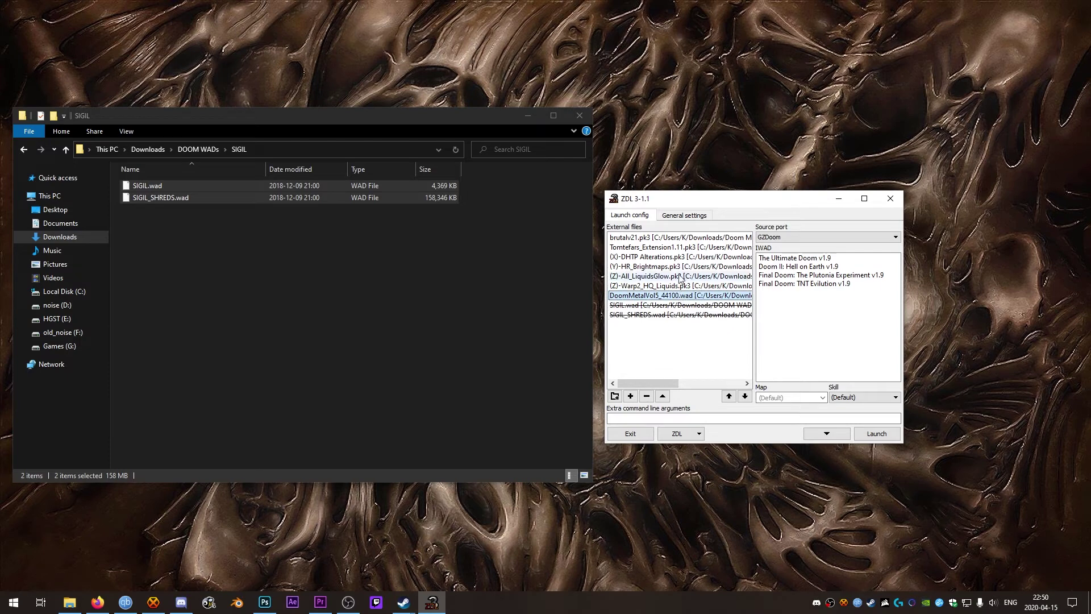
click(648, 238)
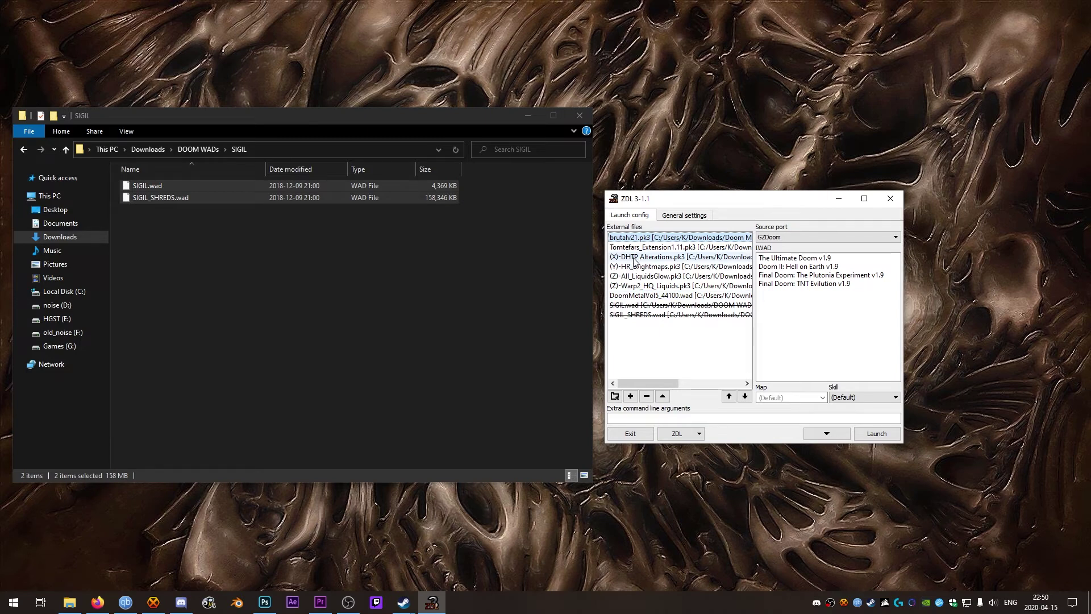
click(640, 286)
click(730, 396)
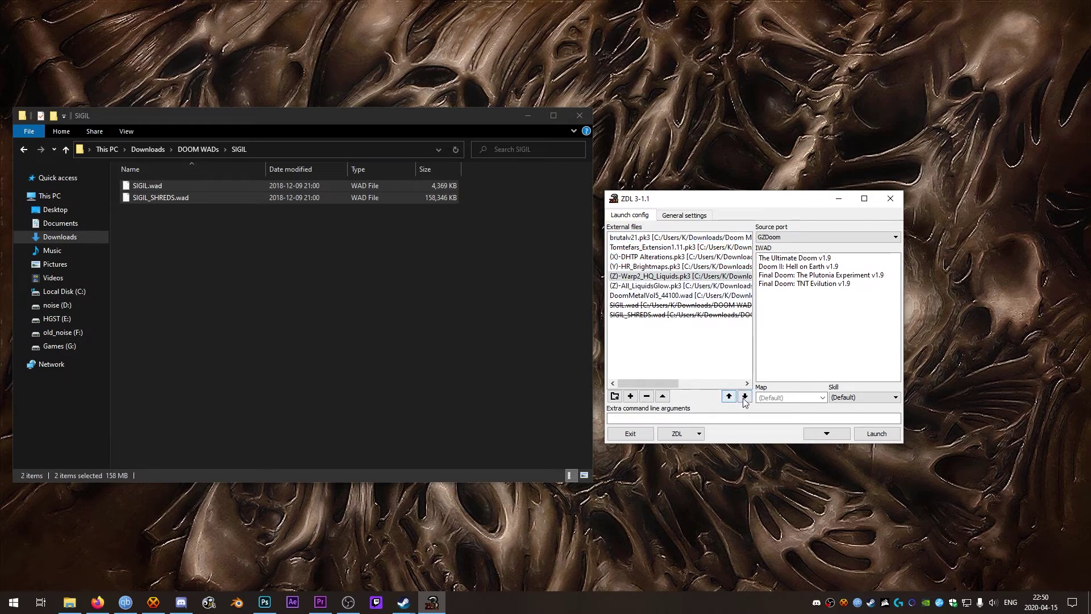
click(744, 397)
click(735, 398)
click(735, 398)
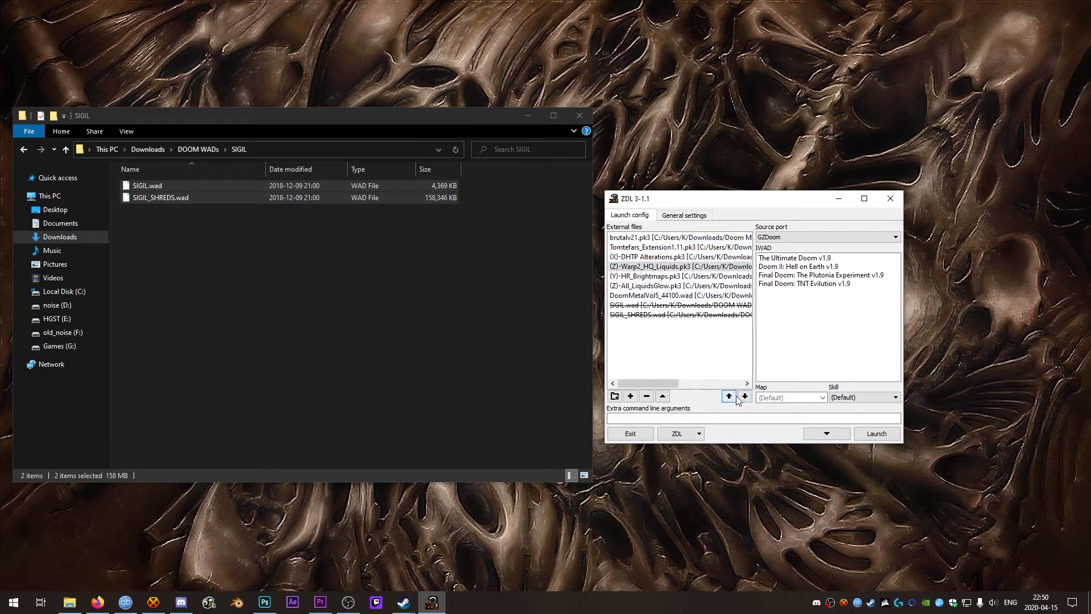
click(744, 396)
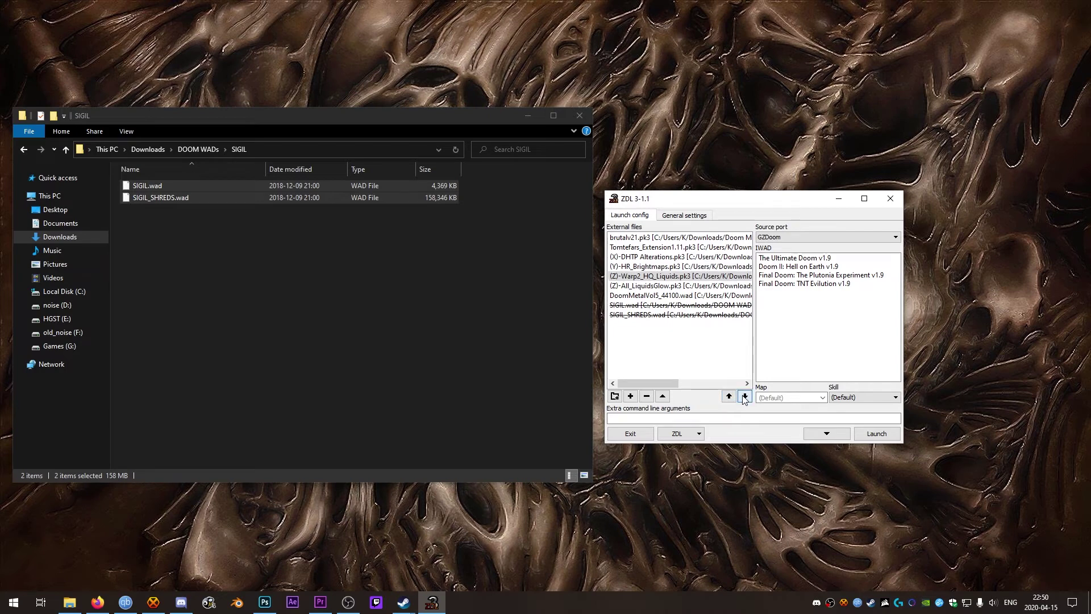
click(654, 266)
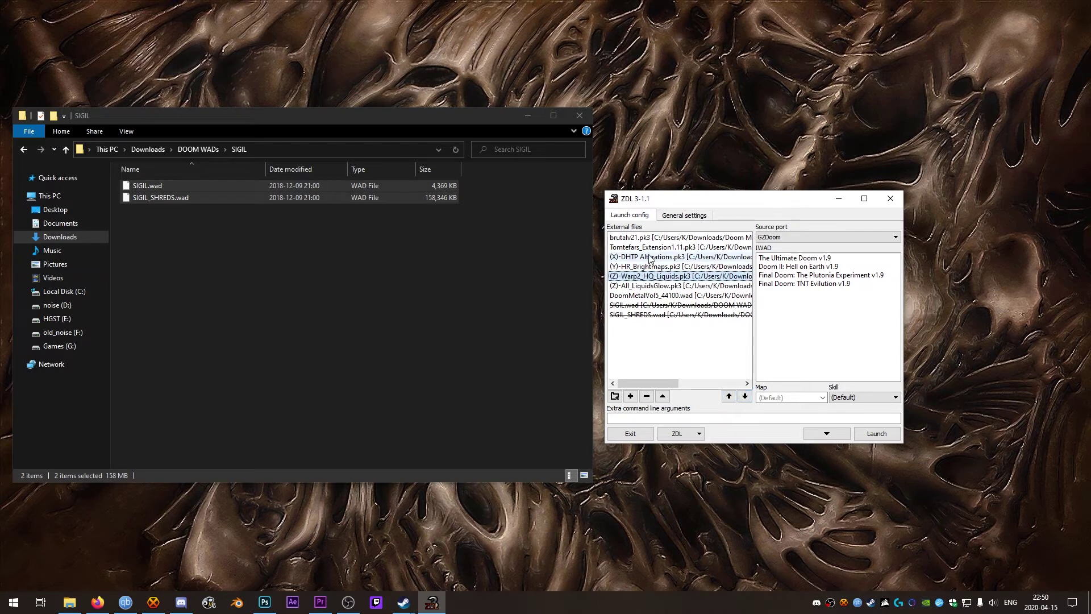
click(676, 344)
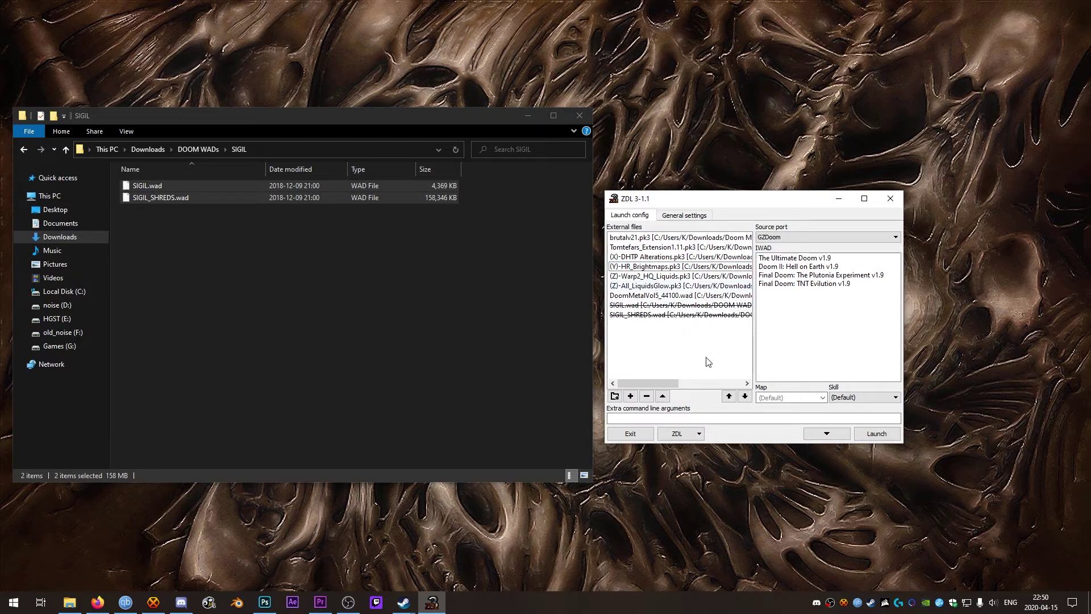
Launch GZDoom with Doom II: Hell on Earth v1.9 as the IWAD and start a new game.
click(889, 438)
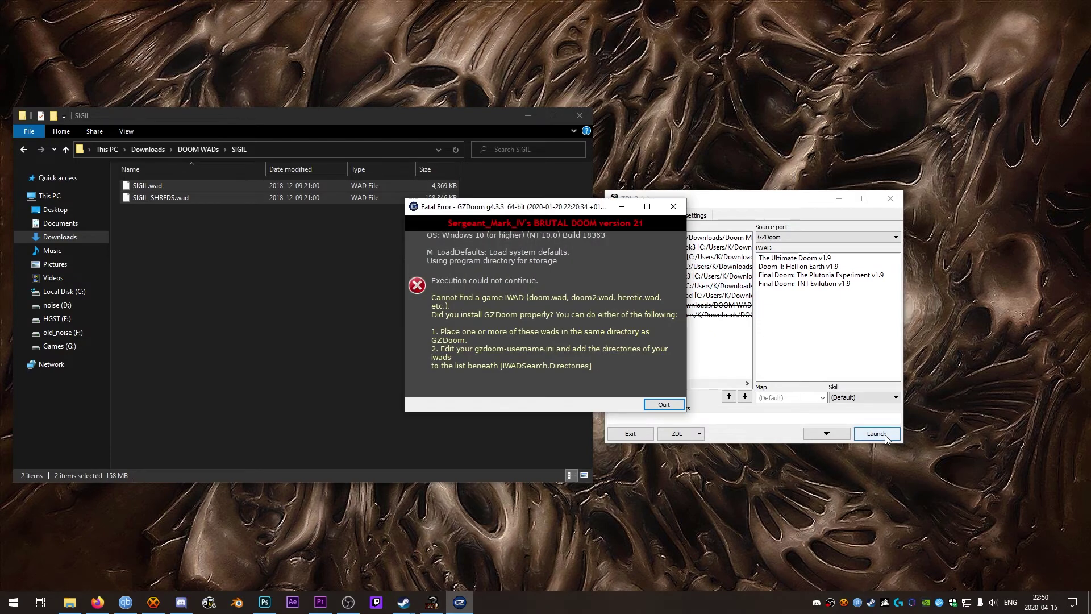
click(664, 405)
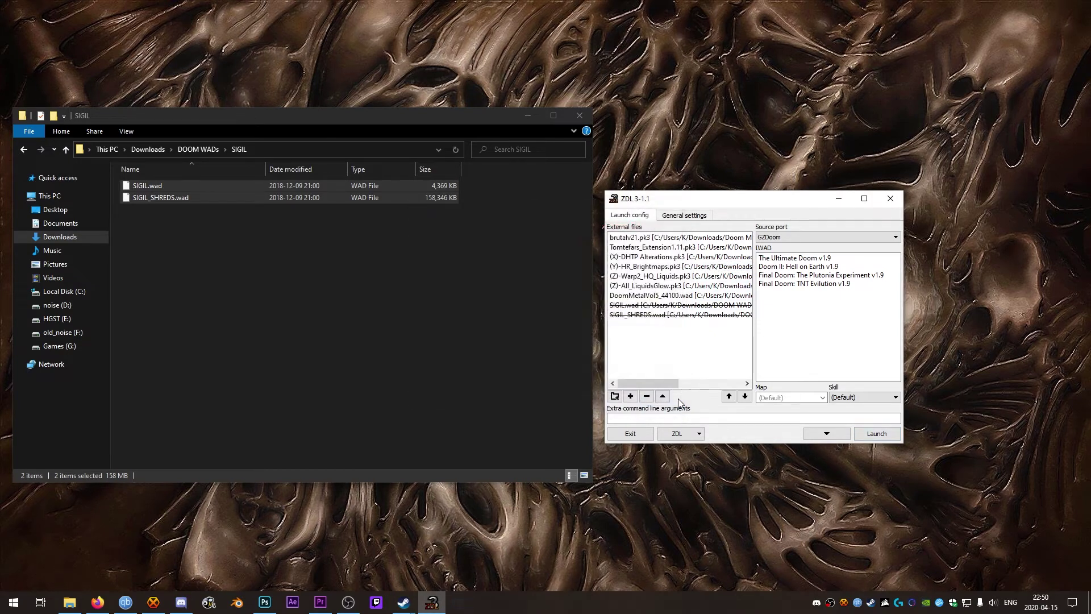
click(789, 267)
click(872, 435)
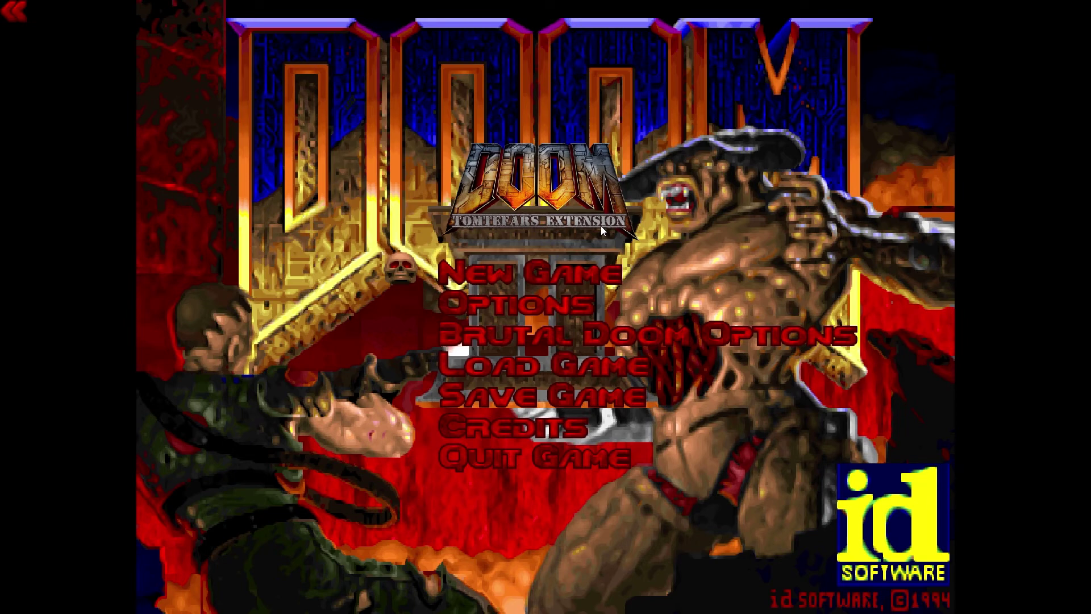
click(537, 278)
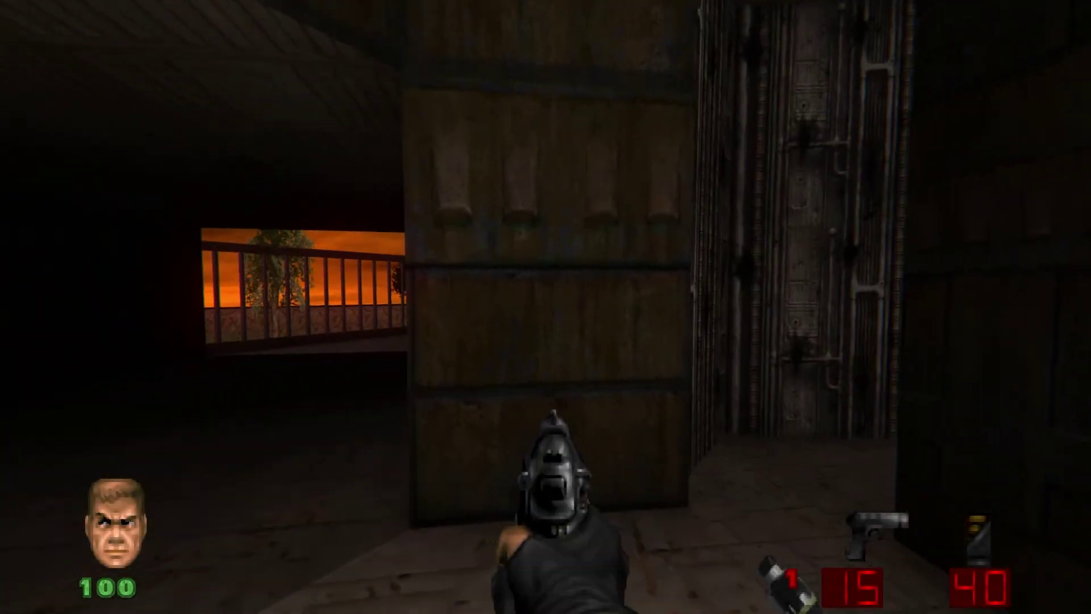
key(Up)
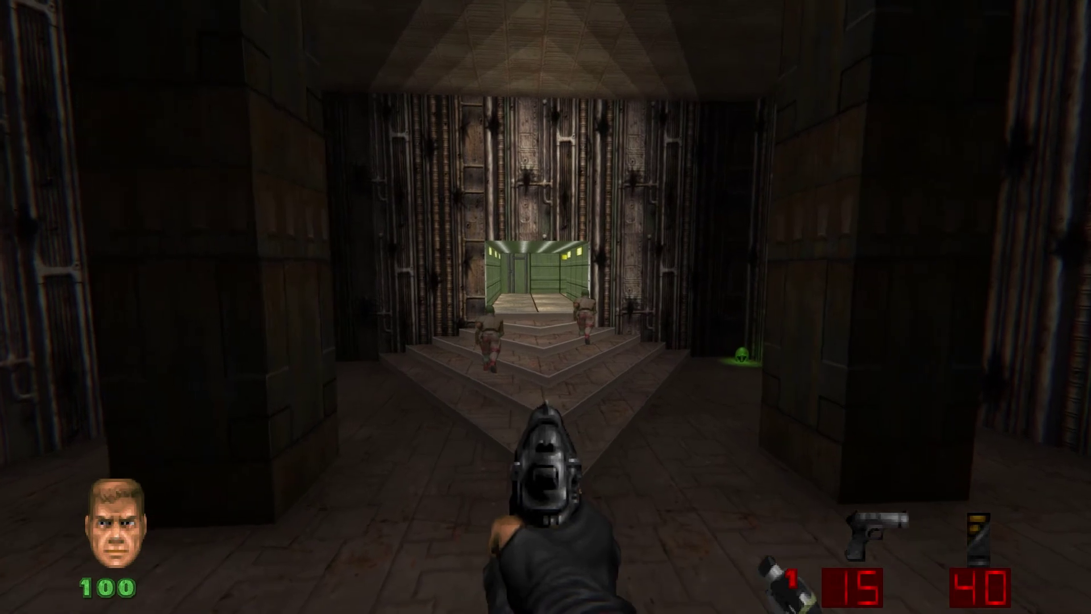
Pause the game and open Customize Controls from its options.
key(Escape)
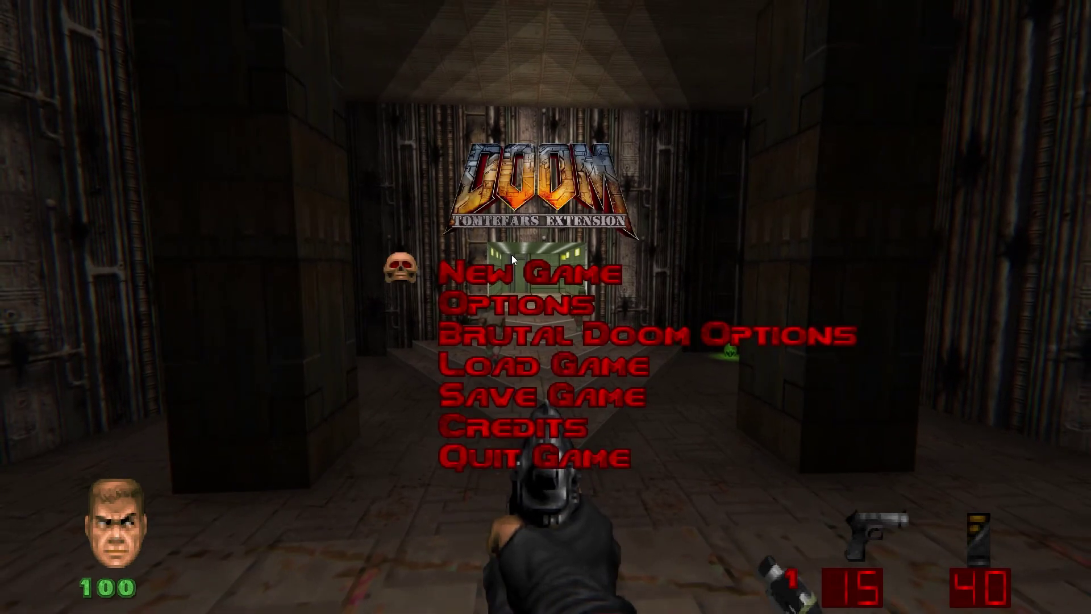
key(Down)
key(Down)
key(Up)
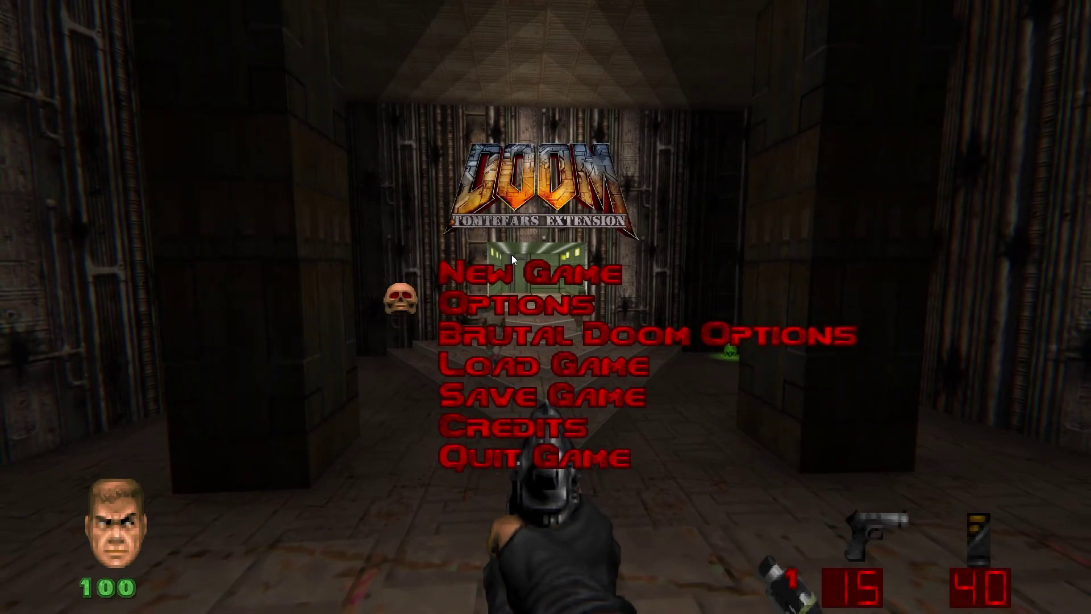
key(Return)
key(Return)
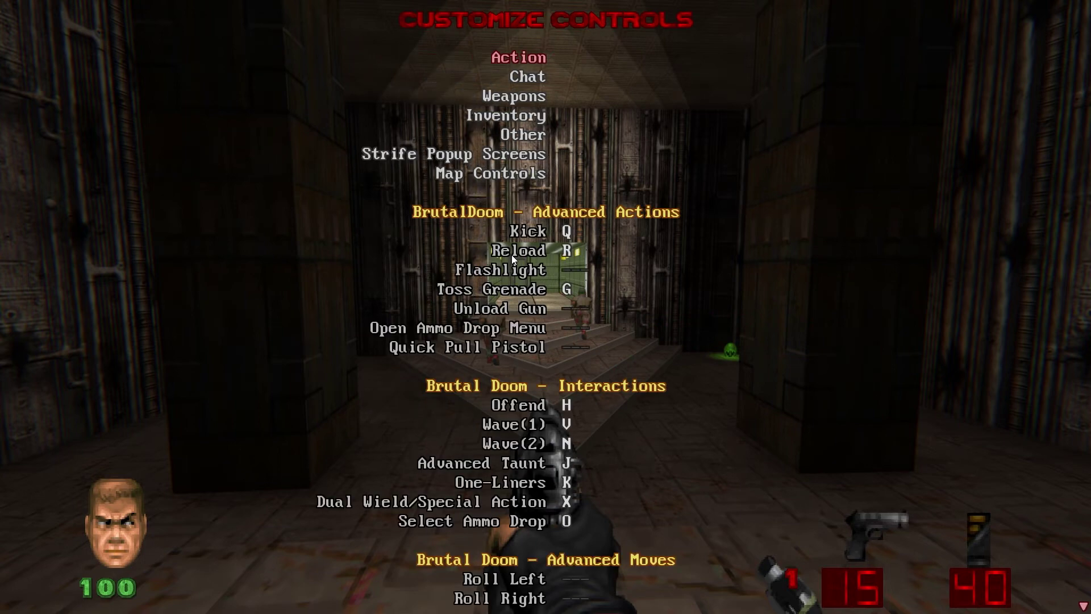
Bind Reload to Mouse4 and Flashlight to E among the Brutal Doom advanced actions.
key(Down)
key(Down)
key(Down)
key(Down)
key(Down)
key(Down)
key(Down)
key(Down)
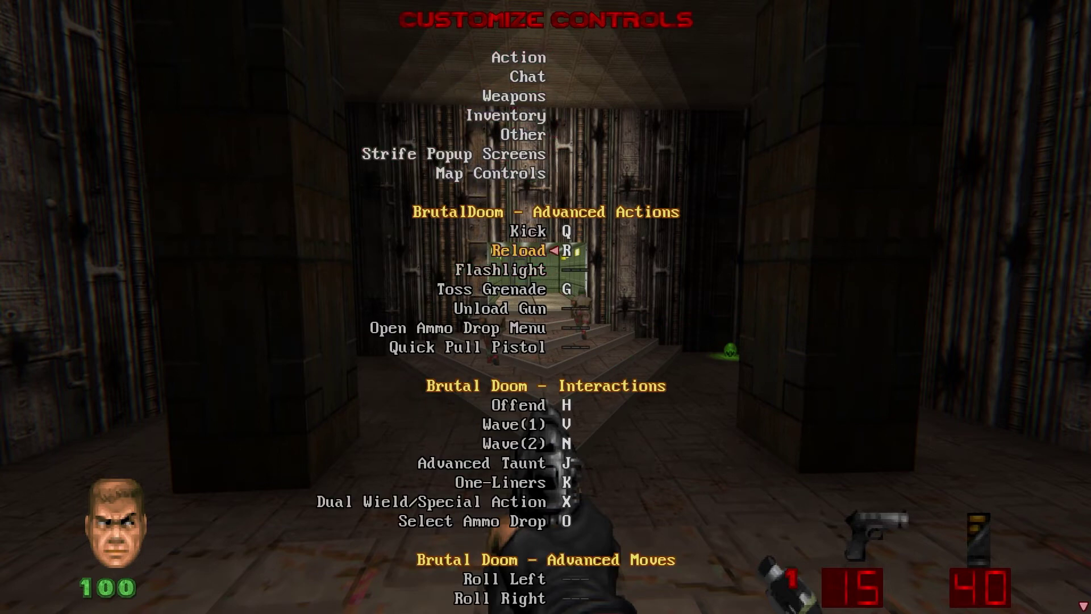
click(512, 254)
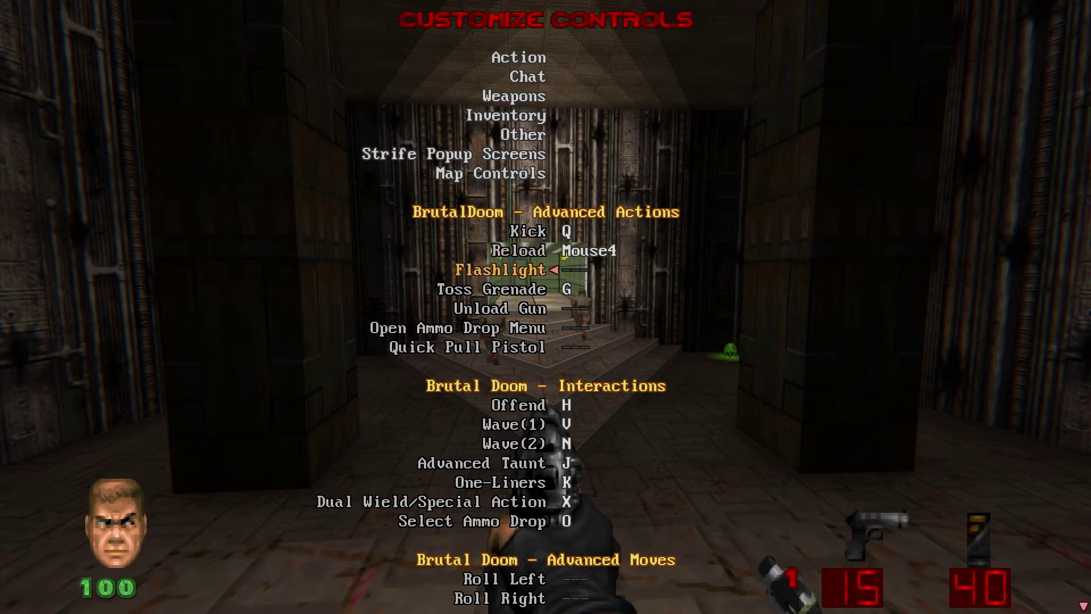
key(e)
Bind Roll Left to Z and Roll Right to C, and look through the Tomtefars Extension controls.
key(Down)
key(Down)
key(Down)
key(Down)
key(Down)
key(Down)
key(Down)
key(Down)
key(Down)
key(Down)
key(Down)
key(Down)
key(Down)
key(Up)
key(Return)
key(z)
key(Down)
key(Return)
key(c)
key(Down)
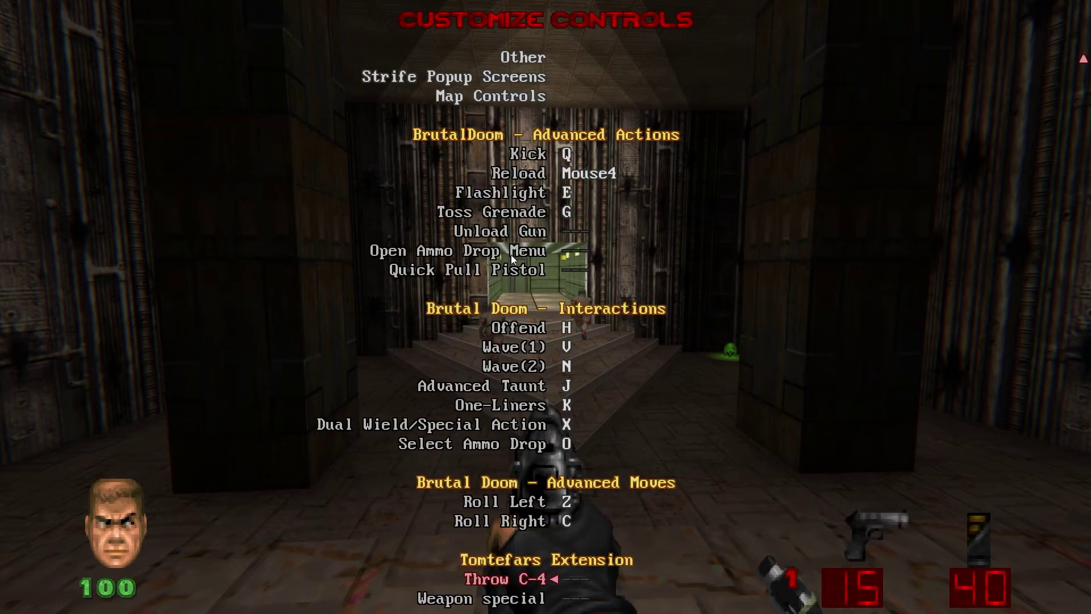
key(Down)
key(Up)
key(Down)
key(Down)
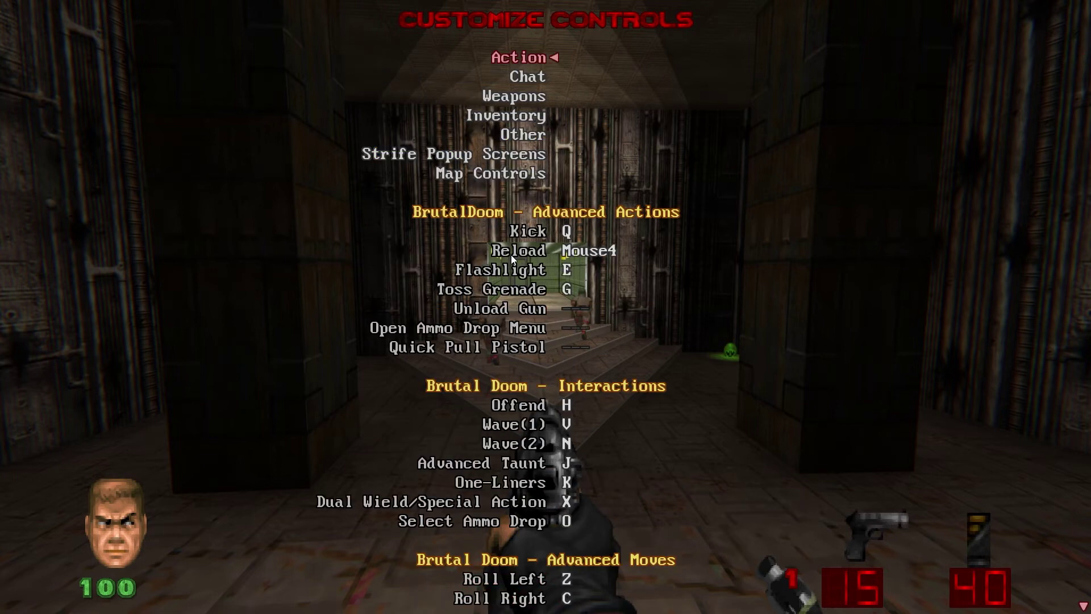
Leave the control settings and open BD Performance Options in the Brutal Doom Options.
key(Escape)
key(Escape)
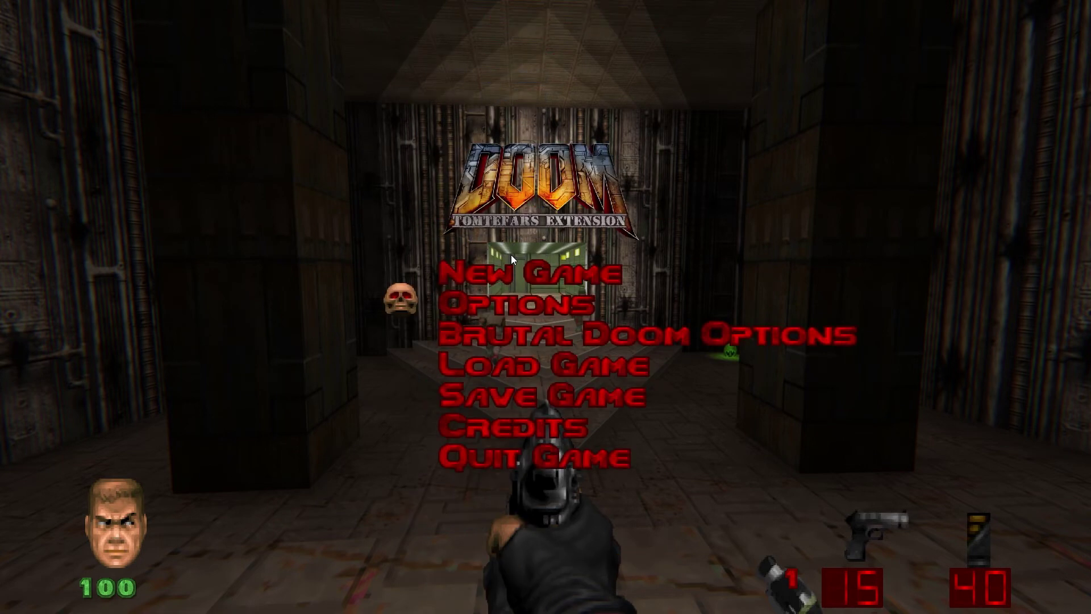
key(Down)
key(Return)
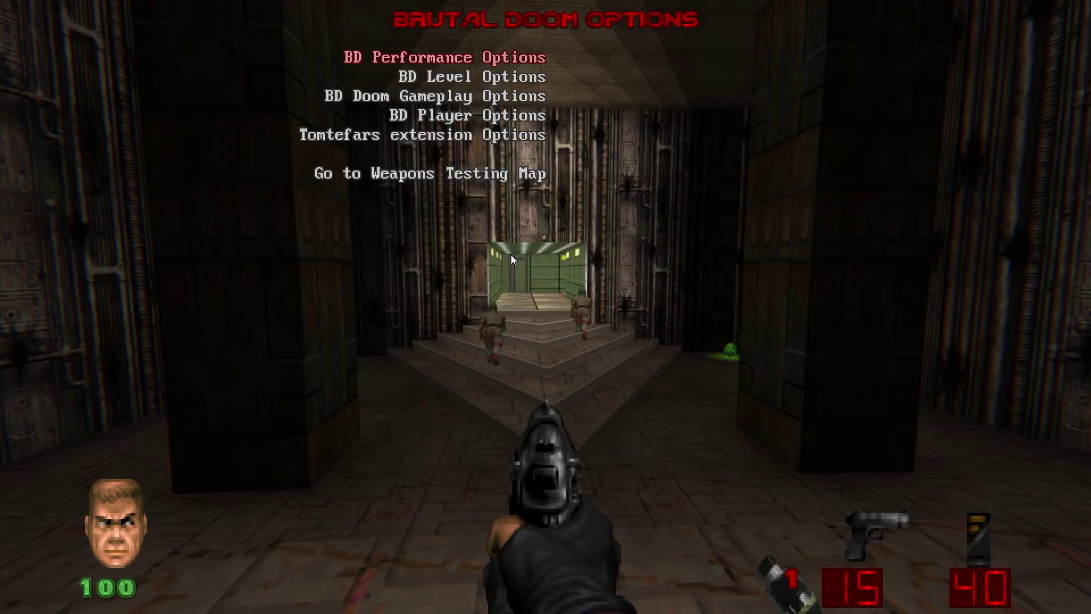
key(Return)
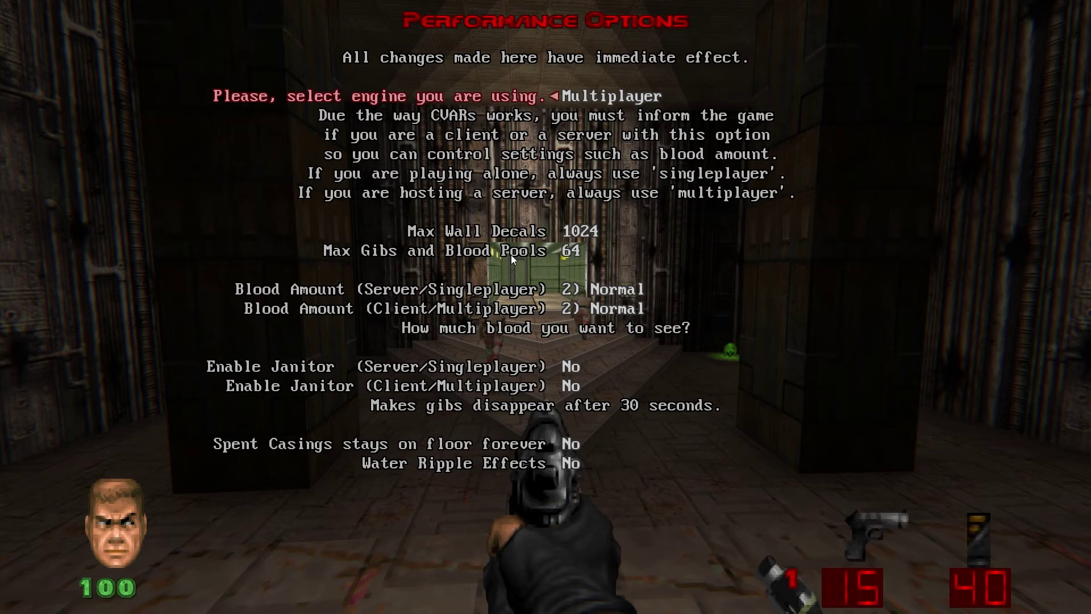
Set the engine to Singleplayer, Max Wall Decals to 5102, and Max Gibs and Blood Pools to 5000.
key(Left)
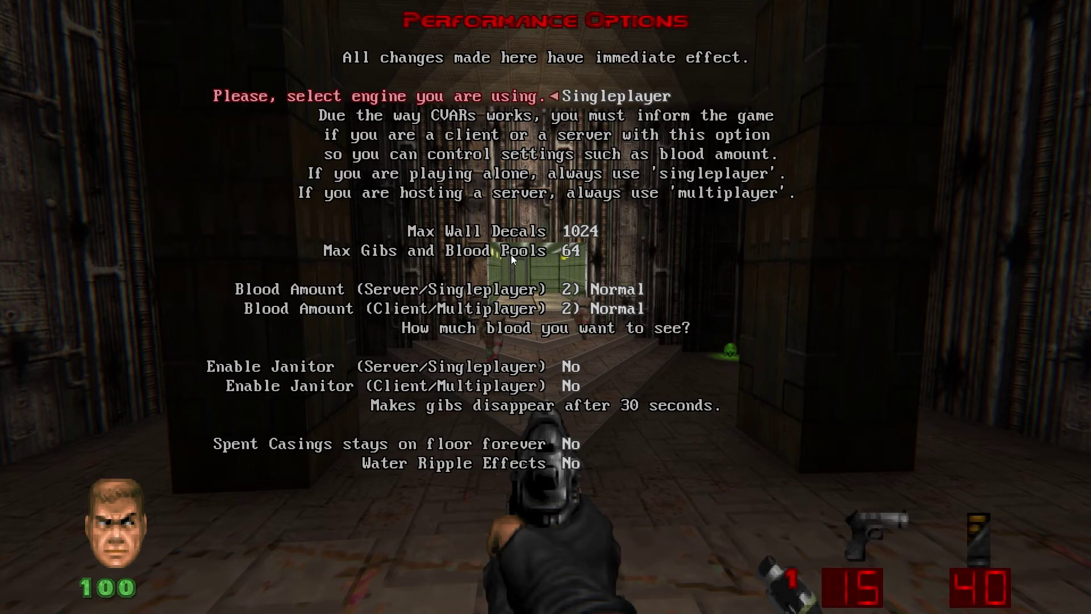
key(Down)
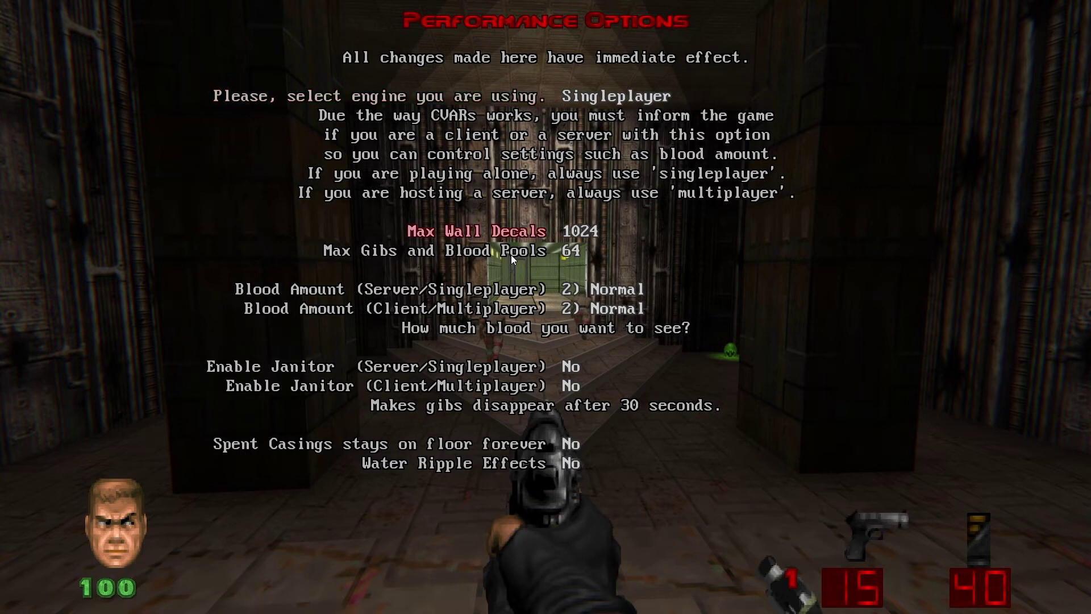
key(Down)
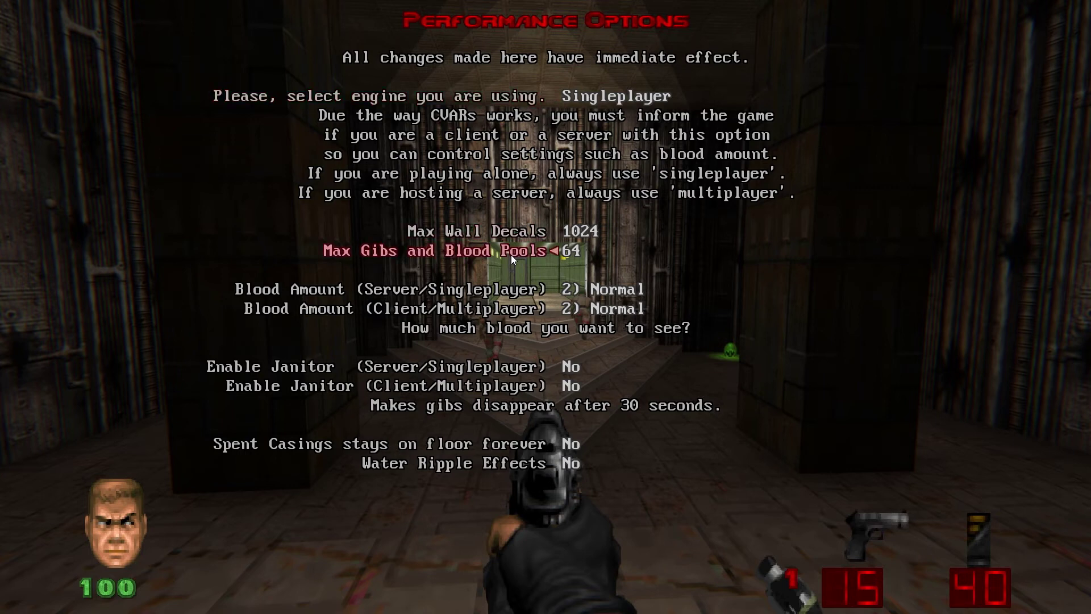
key(Up)
key(Right)
key(Down)
key(Right)
key(Right)
key(Right)
key(Right)
key(Left)
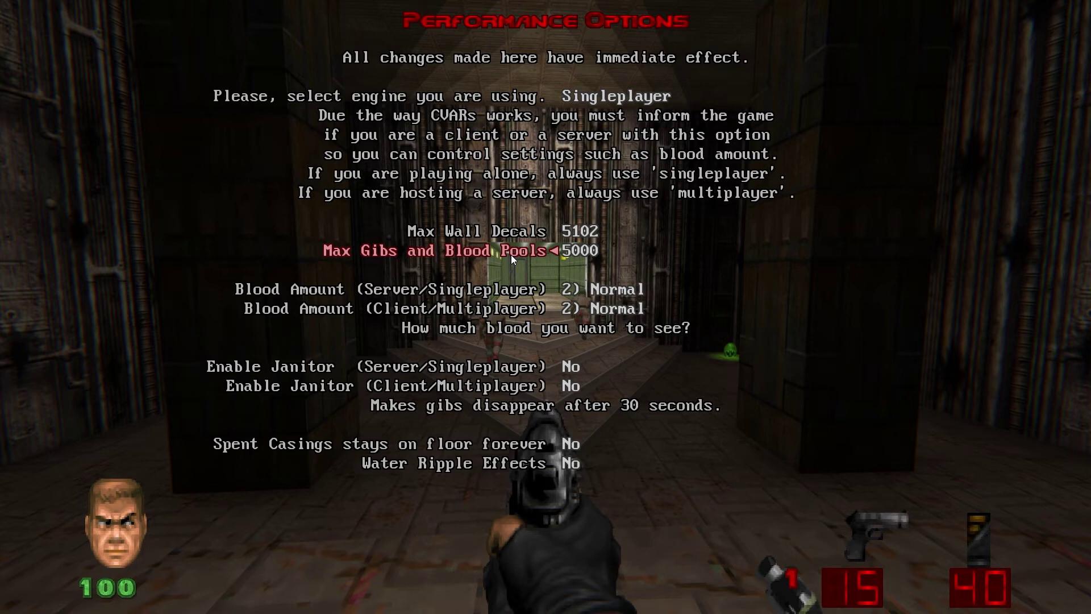
Set the Blood Amount to 3) Lots for both Server/Singleplayer and Client/Multiplayer.
key(Down)
key(Right)
key(Down)
key(Right)
key(Up)
key(Right)
key(Right)
key(Left)
key(Left)
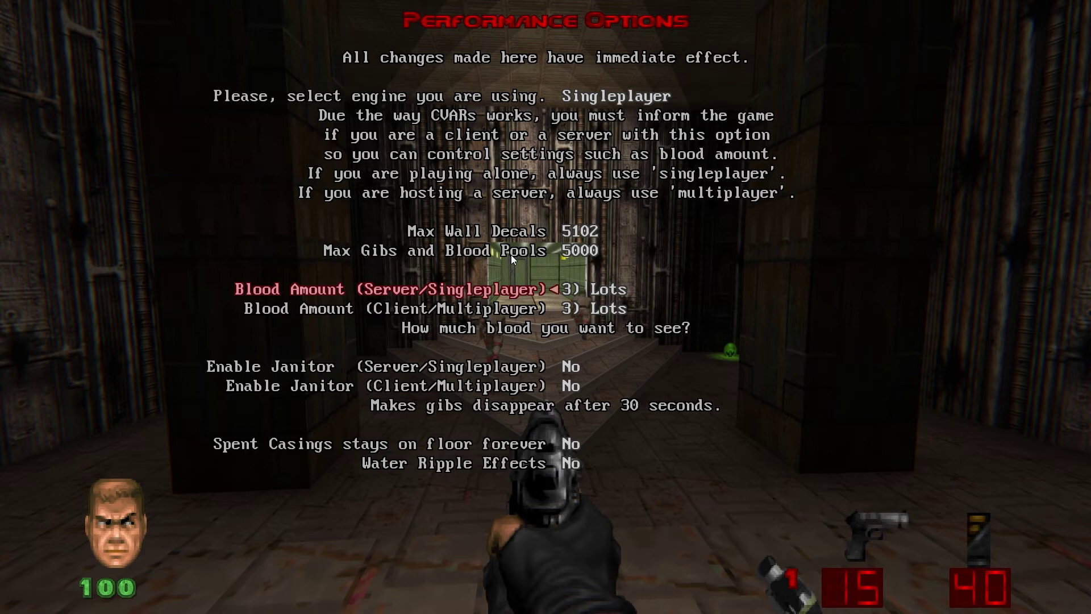
Go through the remaining janitor, casings and water ripple settings, leave the performance options and open BD Level Options.
key(Down)
key(Down)
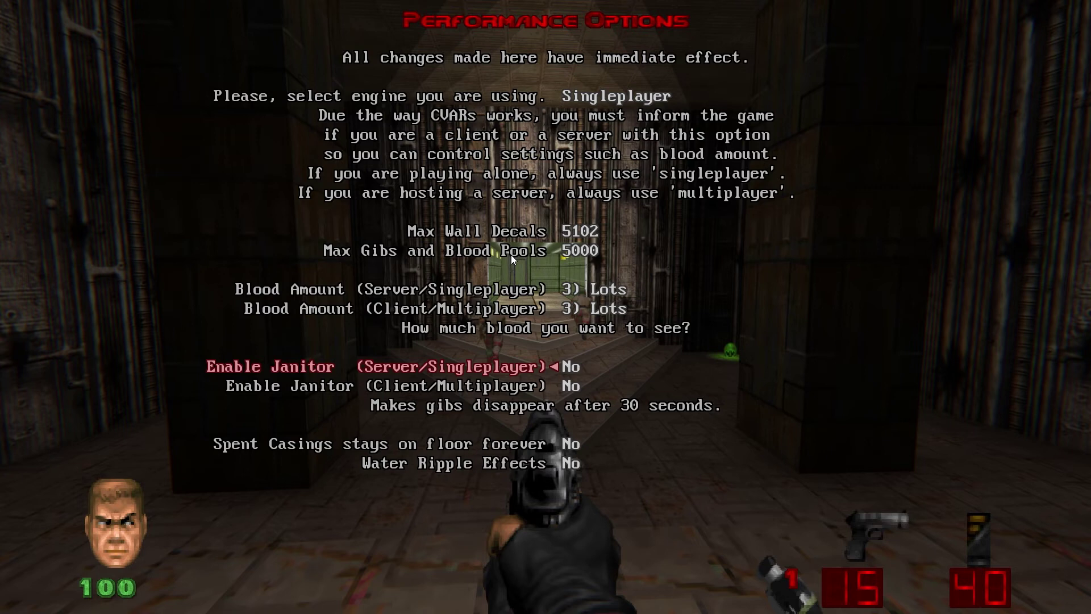
key(Down)
key(Down)
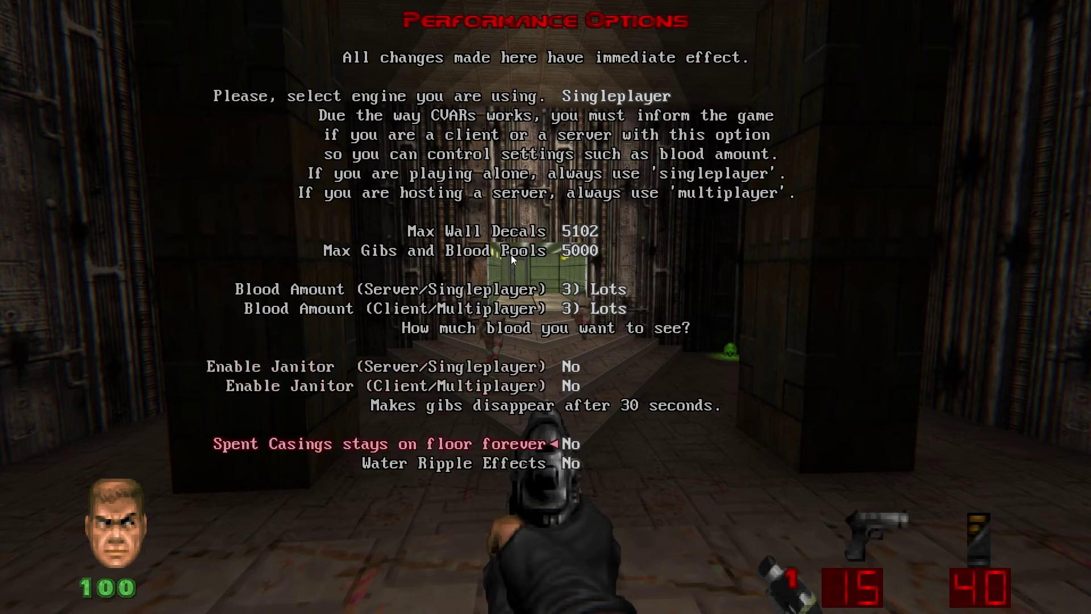
key(Down)
key(Escape)
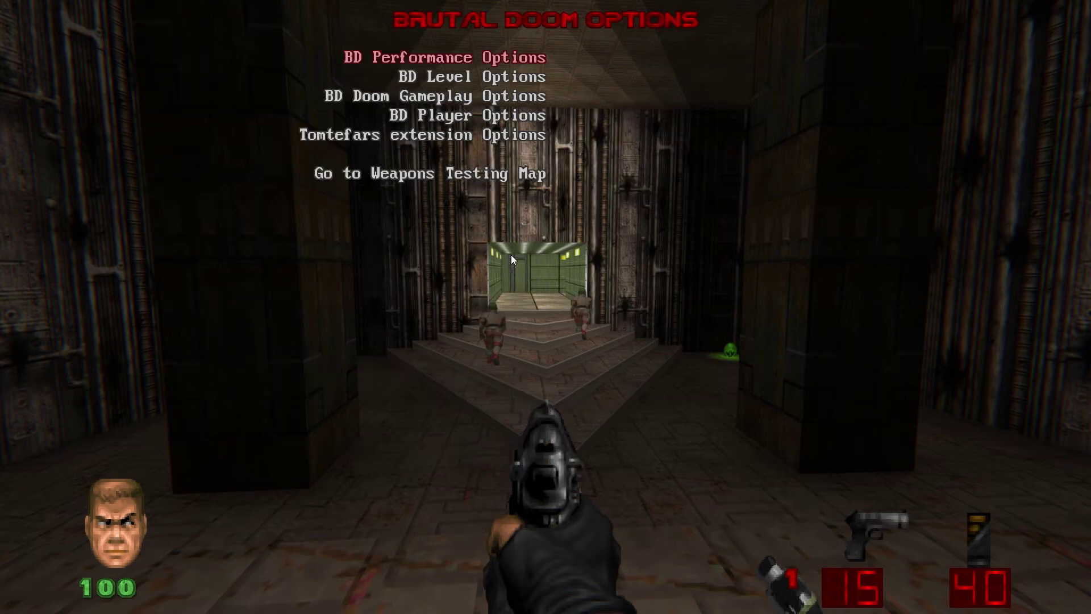
key(Down)
key(Return)
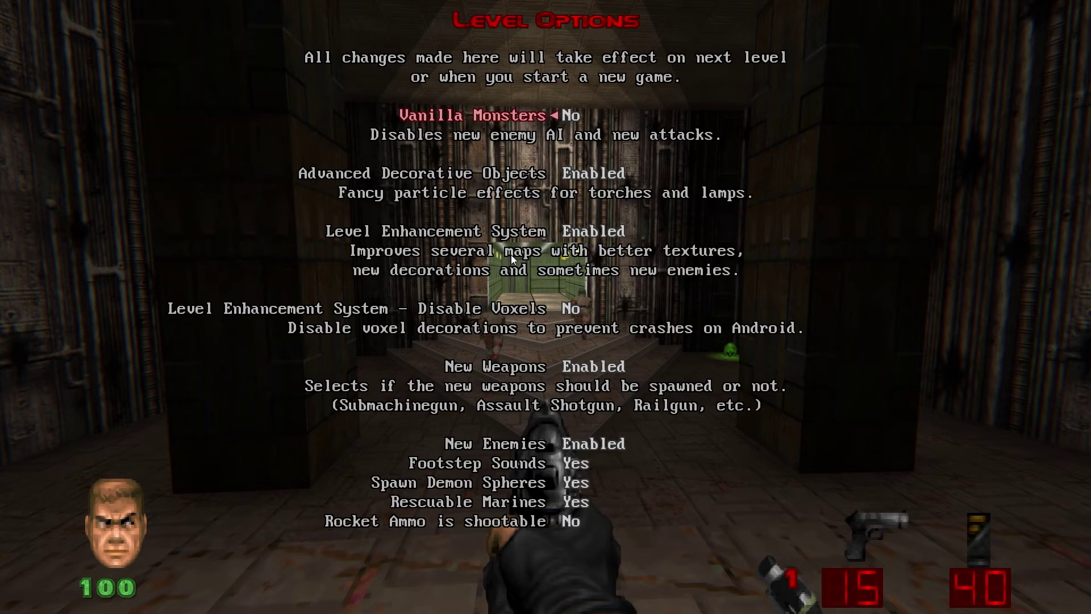
Toggle Advanced Decorative Objects and the Level Enhancement System off and back to Enabled.
key(Down)
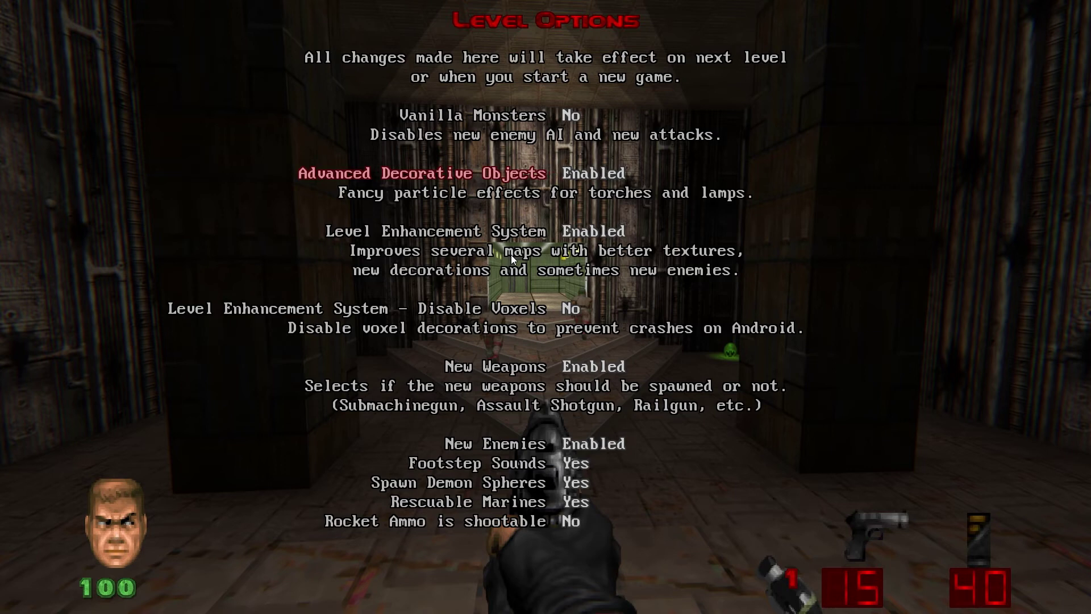
key(Return)
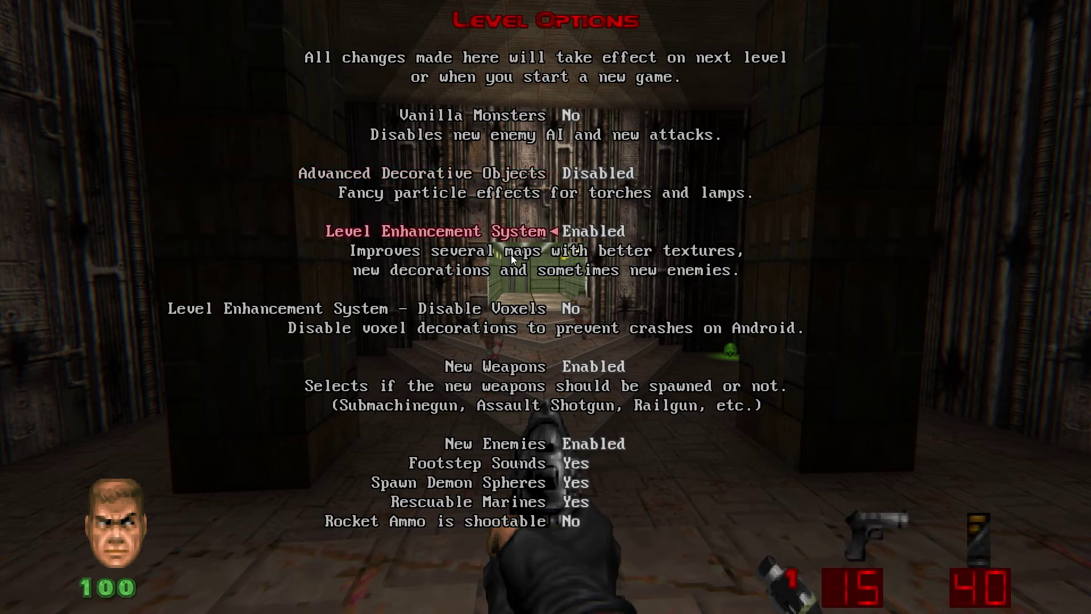
key(Right)
key(Right)
key(Up)
key(Right)
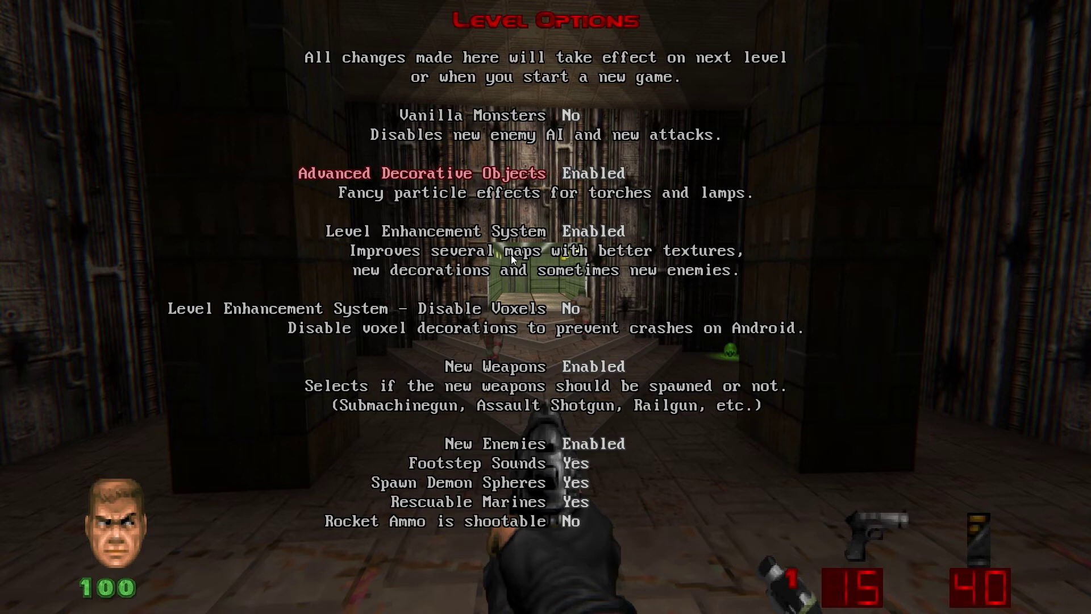
Set Footstep Sounds to No, check the remaining level options and return to the Brutal Doom Options.
key(Down)
key(Down)
key(Down)
key(Down)
key(Down)
key(Up)
key(Down)
key(Right)
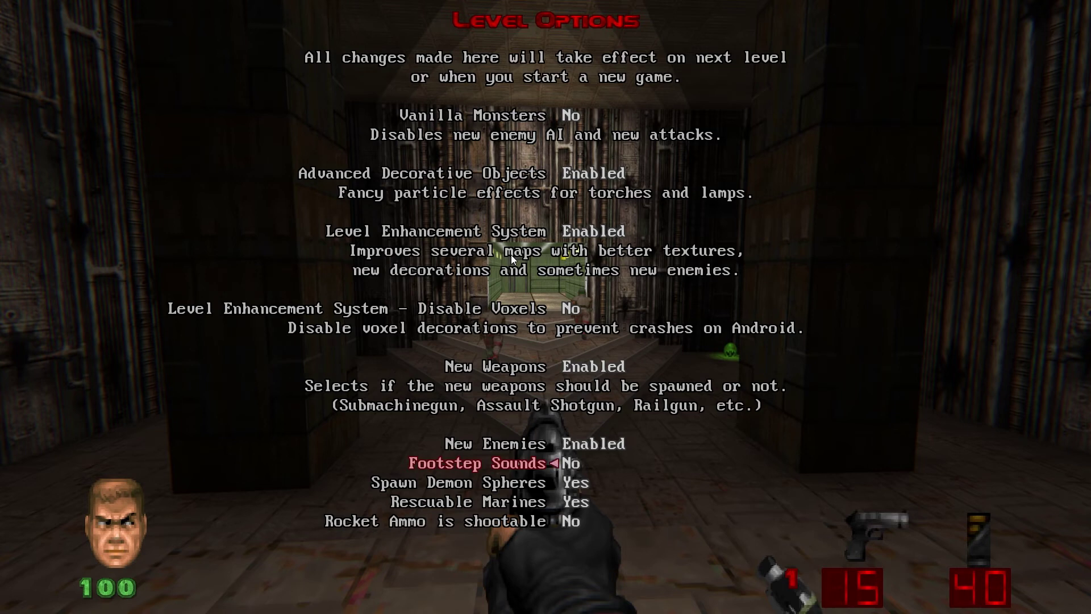
key(Down)
key(Down)
key(Down)
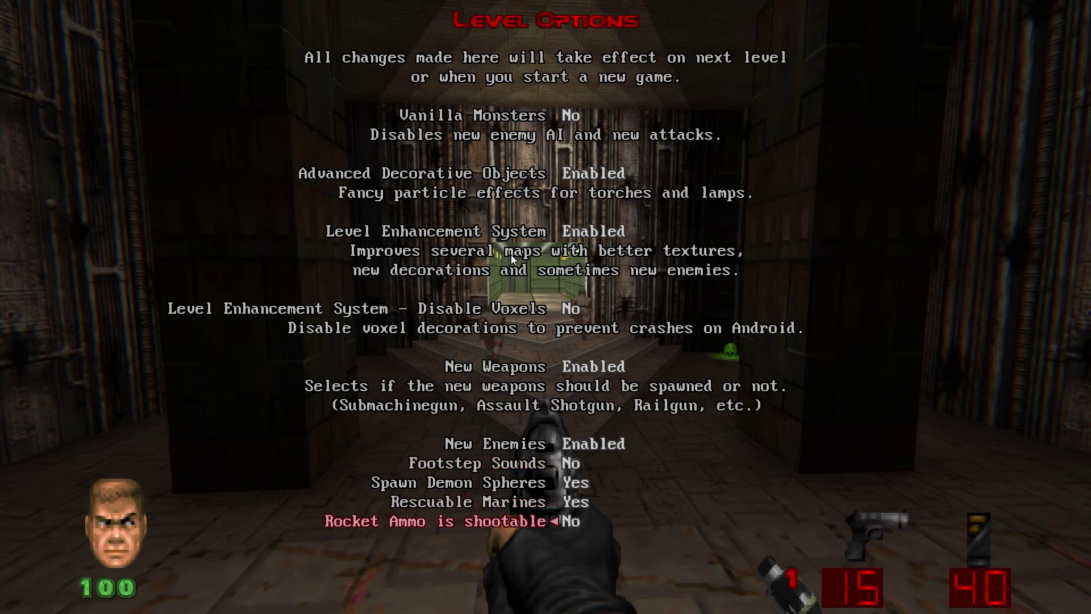
key(Up)
key(Up)
key(Up)
key(Escape)
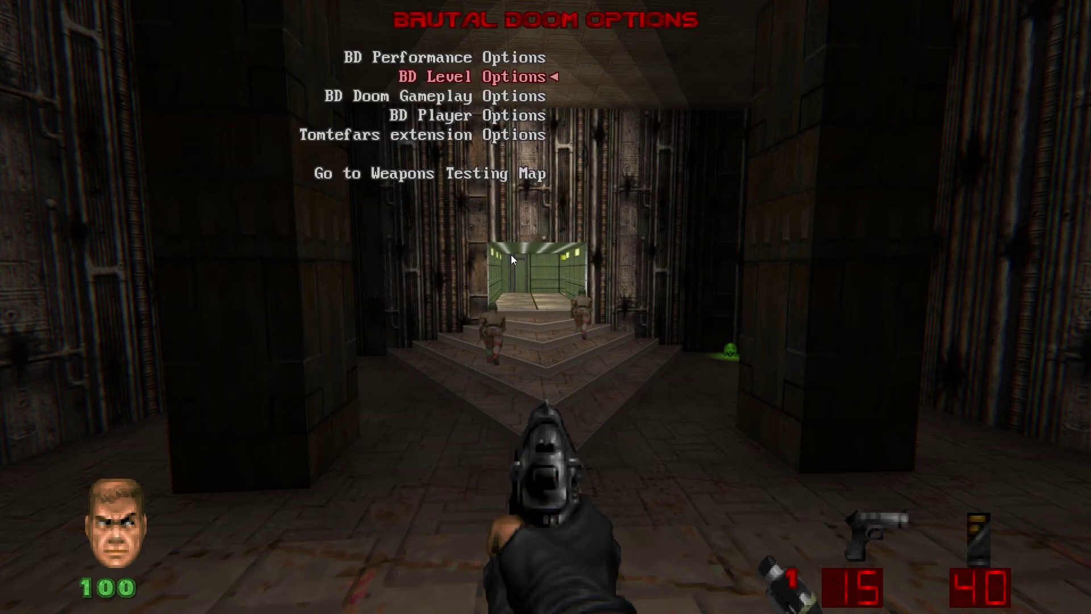
Set Rocket Launcher has backblast to No in BD Doom Gameplay Options and return to the Brutal Doom Options.
key(Down)
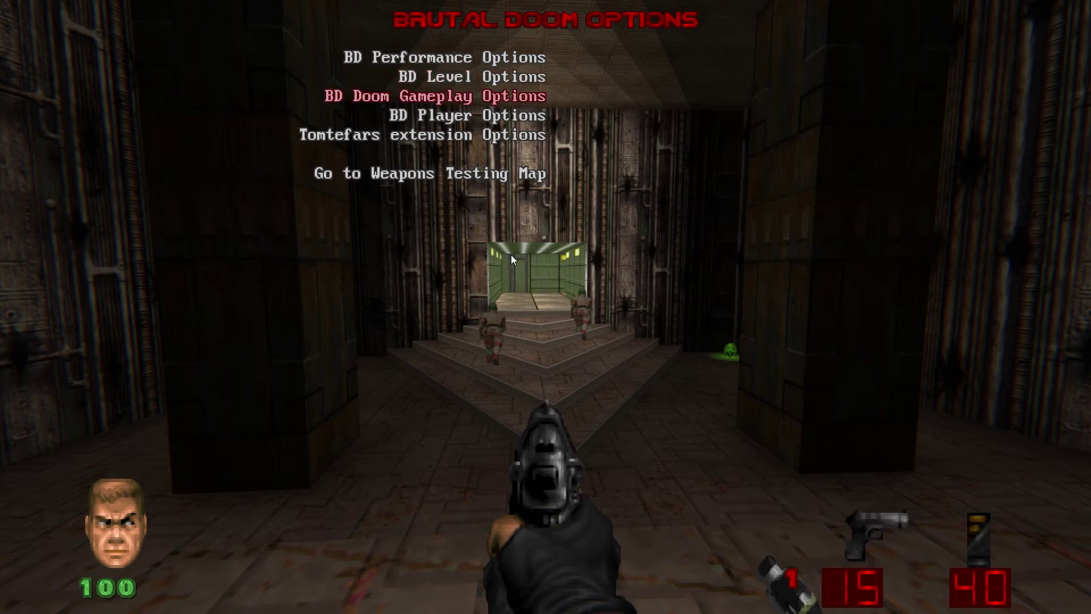
key(Return)
key(Right)
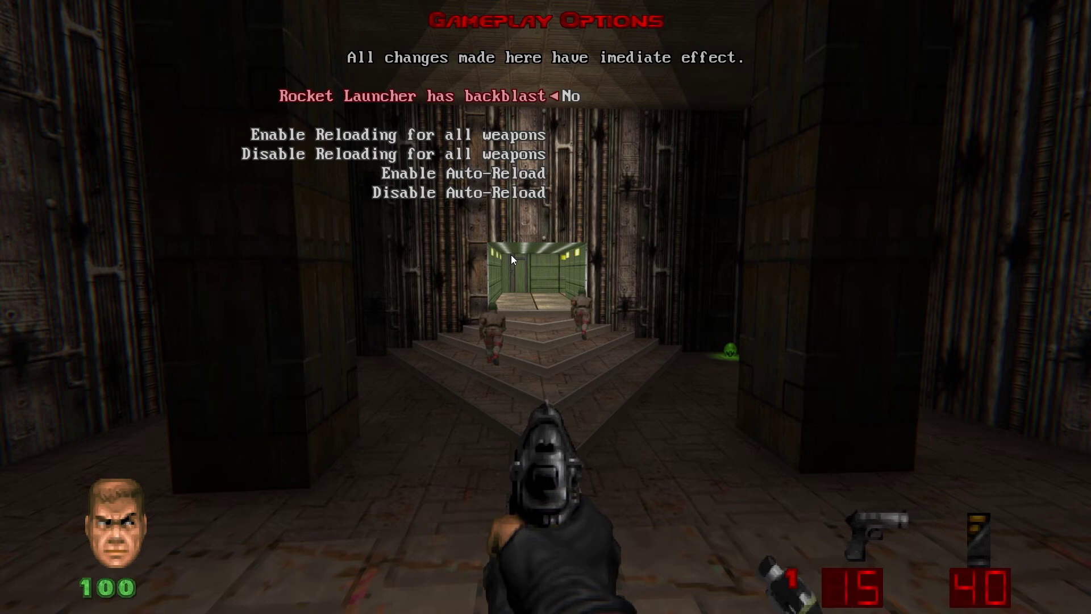
key(Escape)
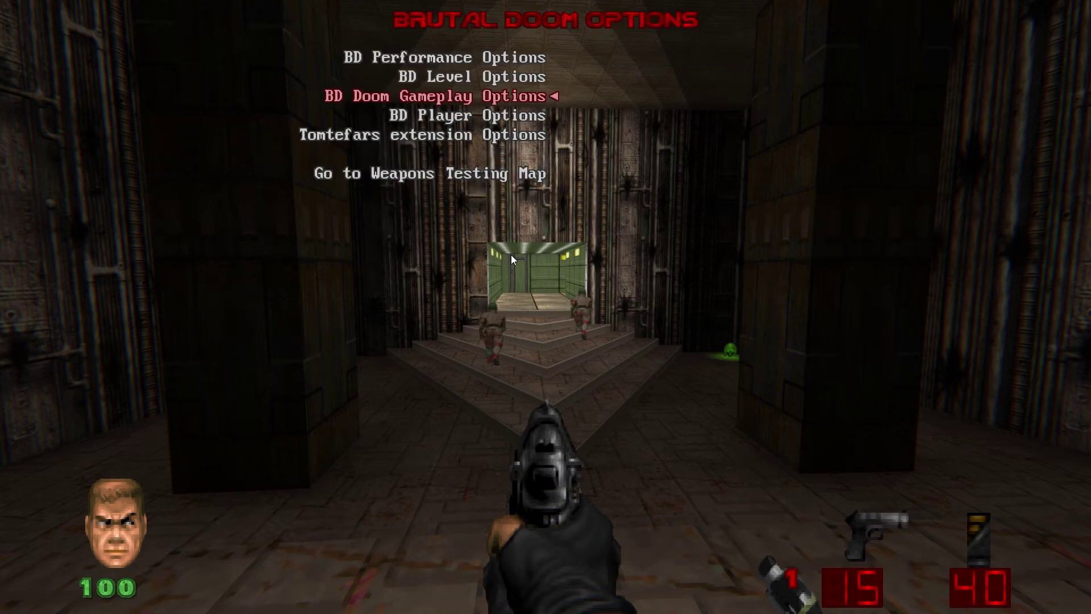
Examine the player gender, HUD type, HUD size and enemy health settings in BD Player Options.
key(Down)
key(Return)
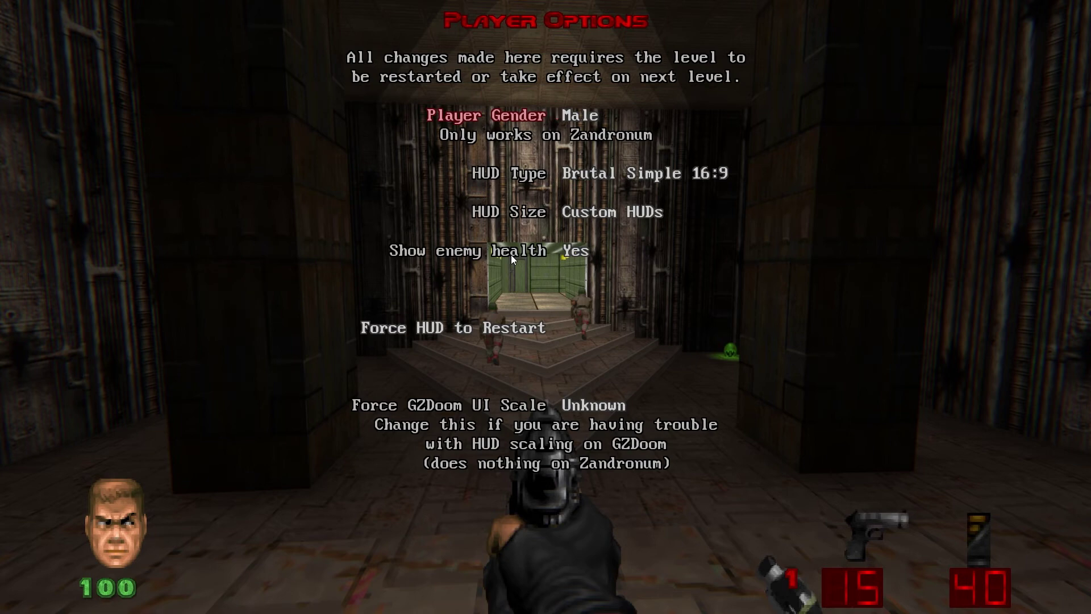
key(Down)
key(Up)
key(Down)
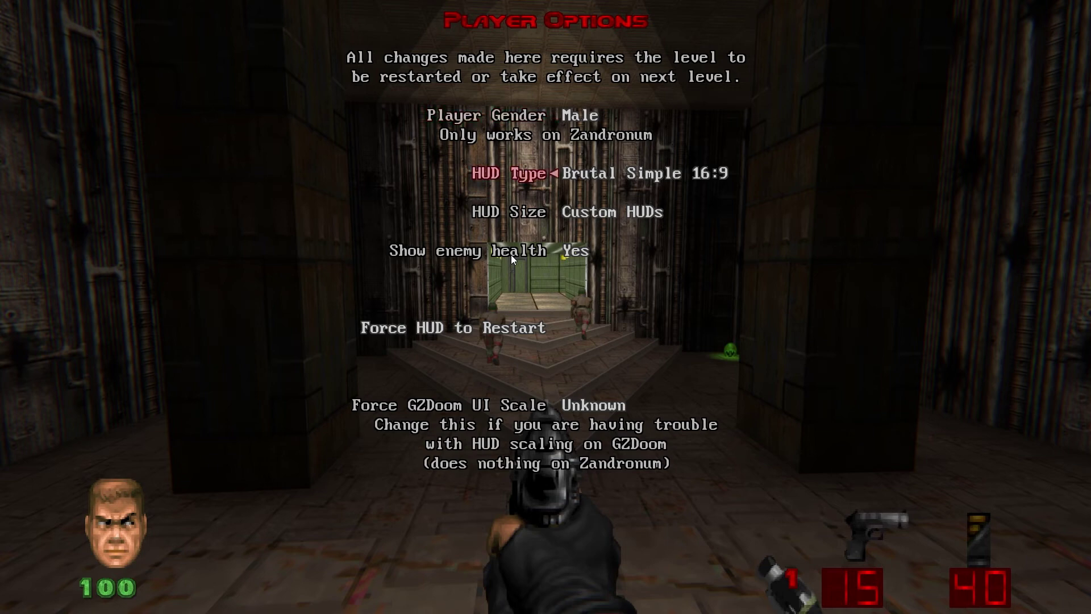
key(Up)
key(Down)
key(Down)
key(Down)
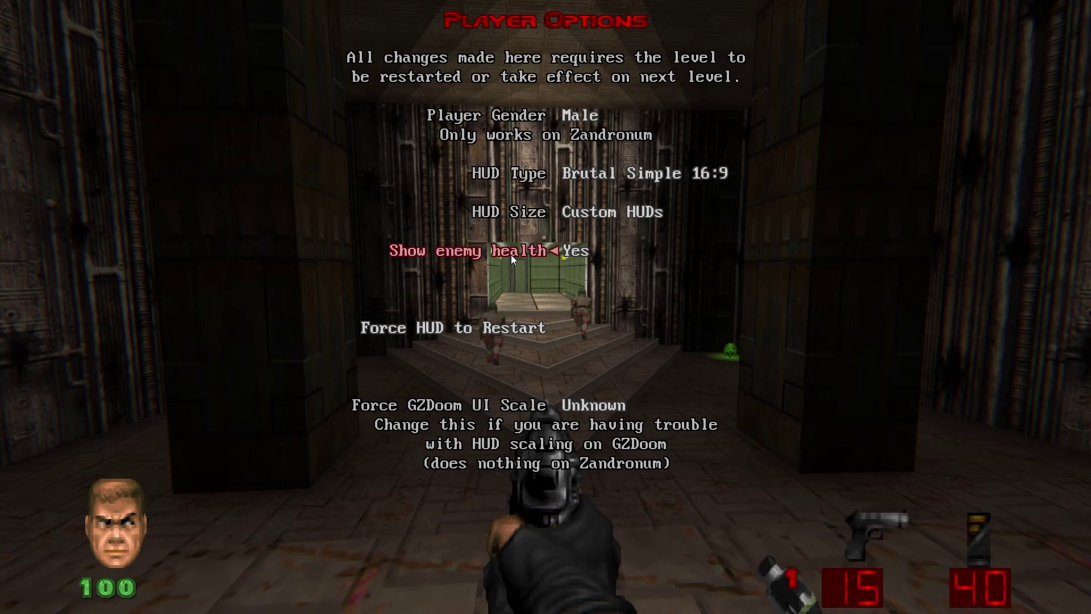
key(Escape)
Look through the weapon, enemy, graphics, UI and mutator settings in the Tomtefars extension Options.
key(Down)
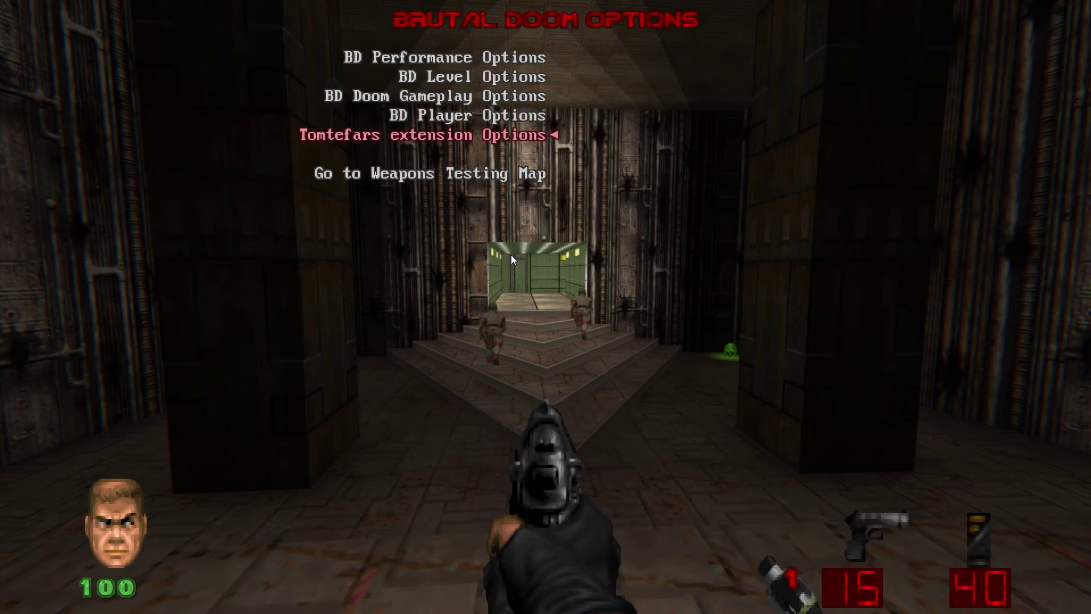
key(Return)
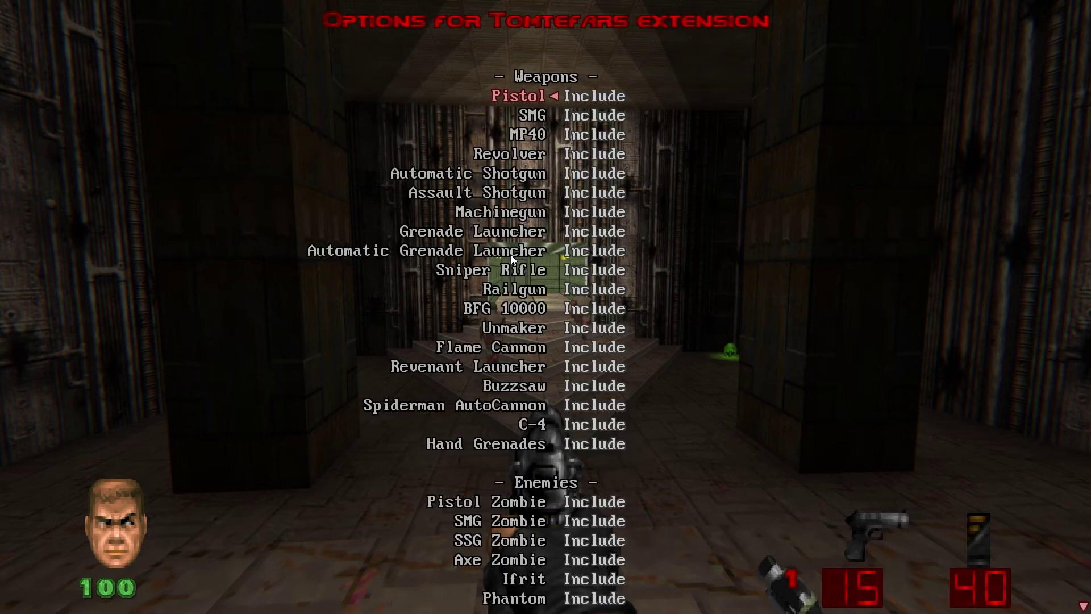
key(Down)
key(Down)
key(Down)
key(Down)
key(Down)
key(Down)
key(Down)
key(Down)
key(Down)
key(Down)
key(Down)
key(Down)
key(Down)
key(Down)
key(Down)
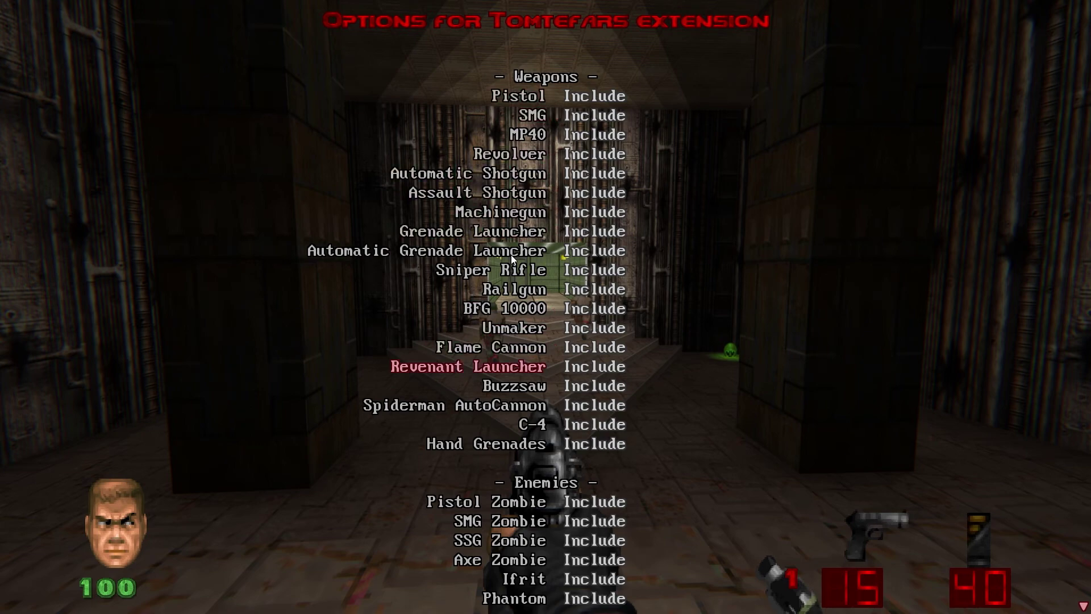
key(Down)
key(Down)
key(Down)
key(Down)
key(Down)
key(Down)
key(Down)
key(Down)
key(Down)
key(Down)
key(Down)
key(Down)
key(Down)
key(Down)
key(Down)
key(Down)
key(Down)
key(Down)
key(Down)
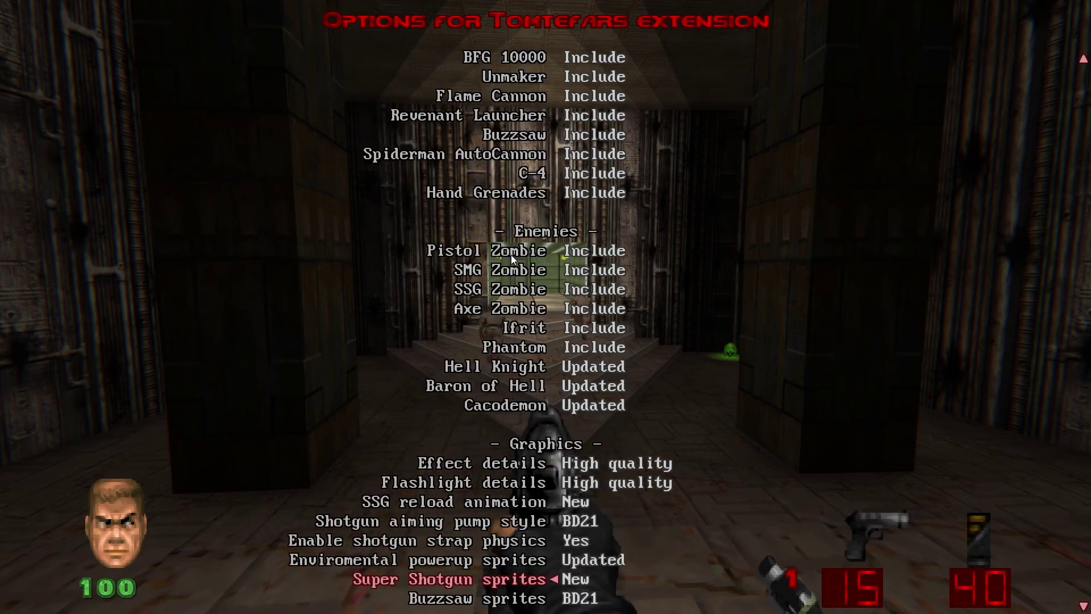
key(Down)
key(Down)
key(Down)
key(Down)
key(Down)
key(Down)
key(Down)
key(Down)
key(Down)
key(Down)
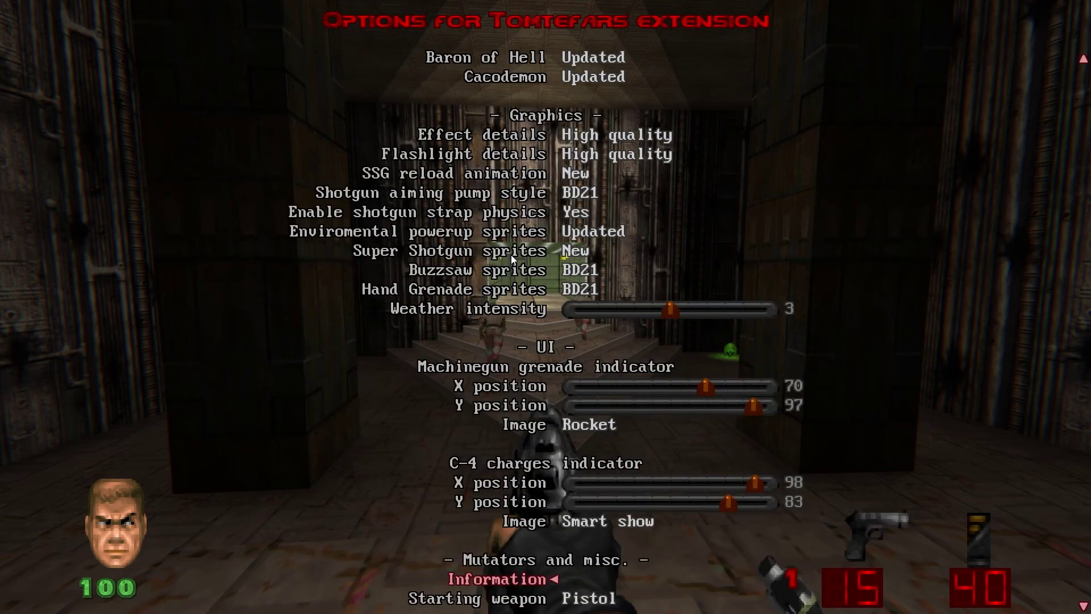
key(Down)
key(Down)
key(Down)
key(Down)
key(Down)
key(Down)
key(Down)
key(Down)
key(Down)
key(Down)
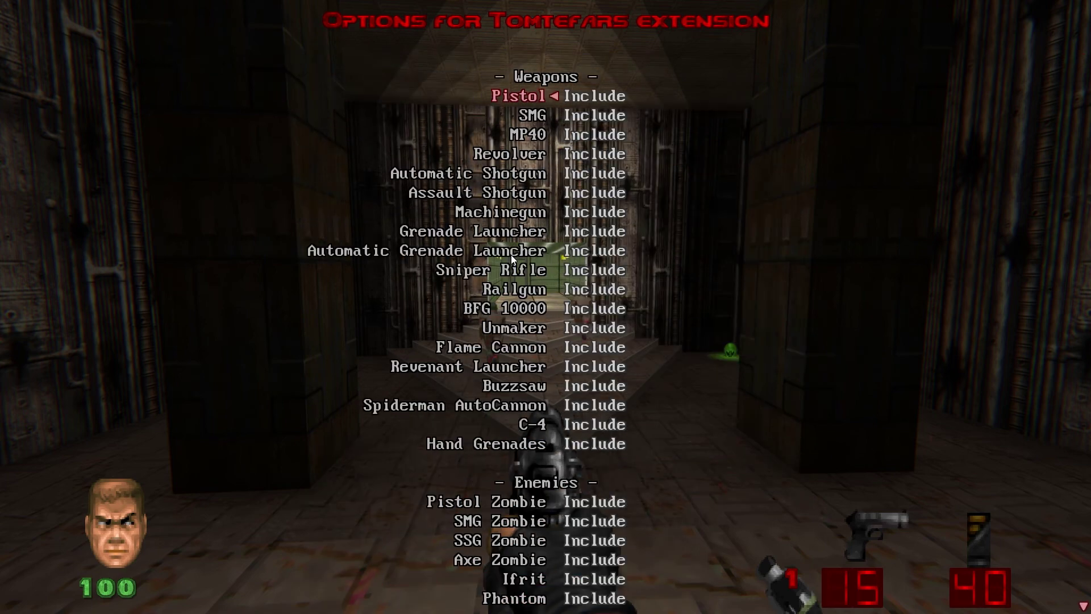
key(Up)
key(Up)
key(Up)
key(Up)
key(Up)
key(Up)
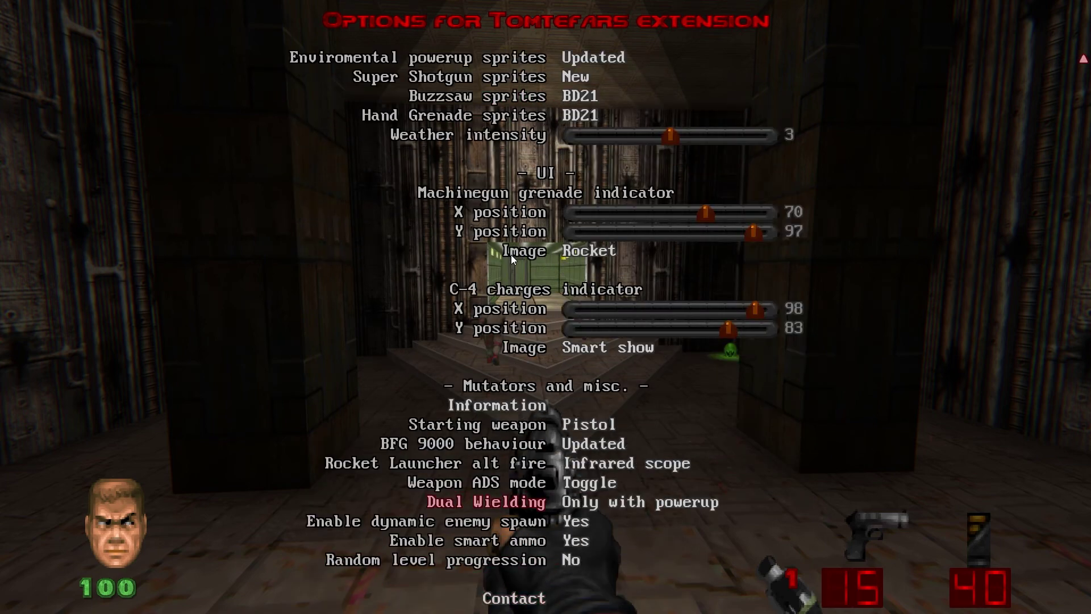
key(Escape)
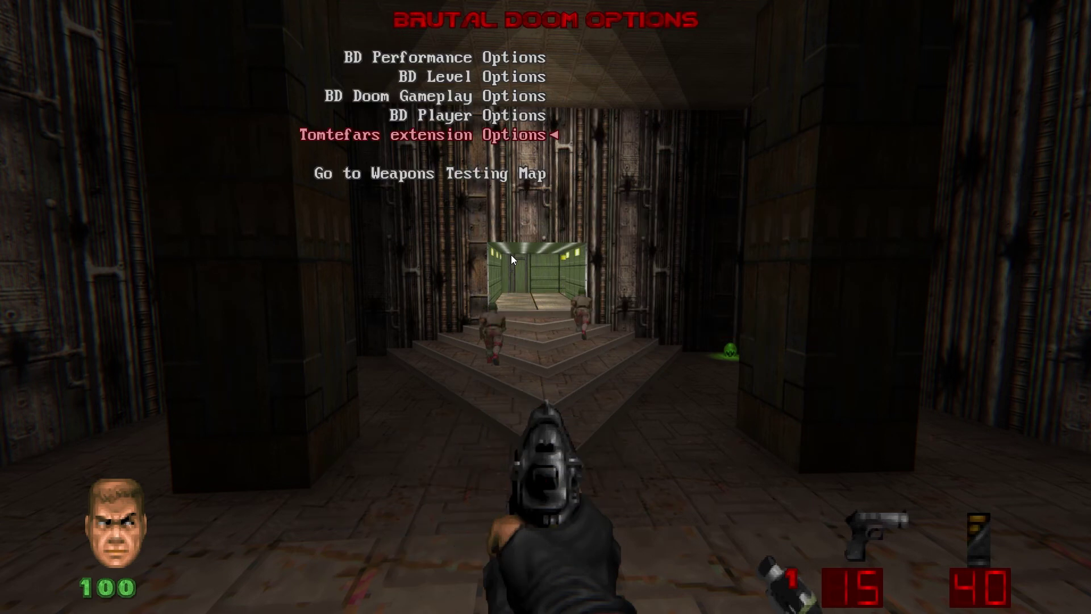
Leave the Brutal Doom Options and quit the game to the desktop.
key(Escape)
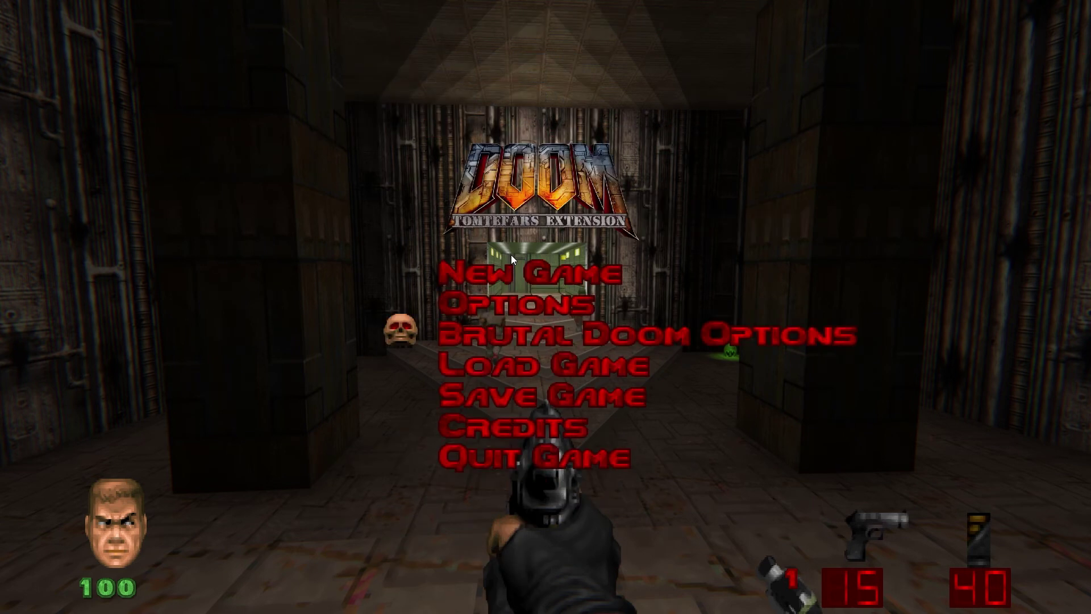
key(Down)
key(Down)
key(Down)
key(Down)
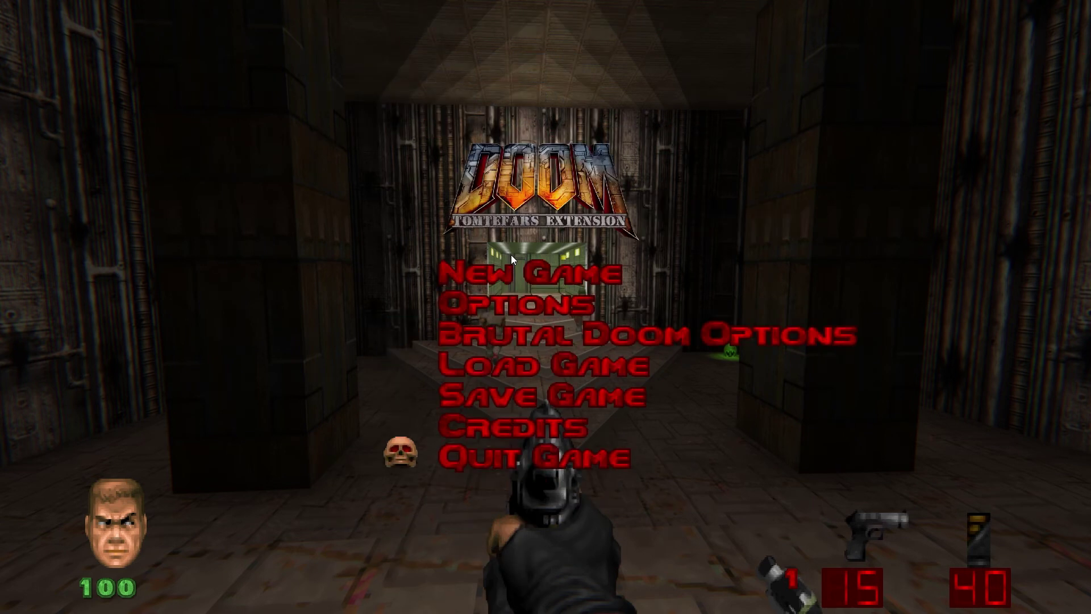
key(Return)
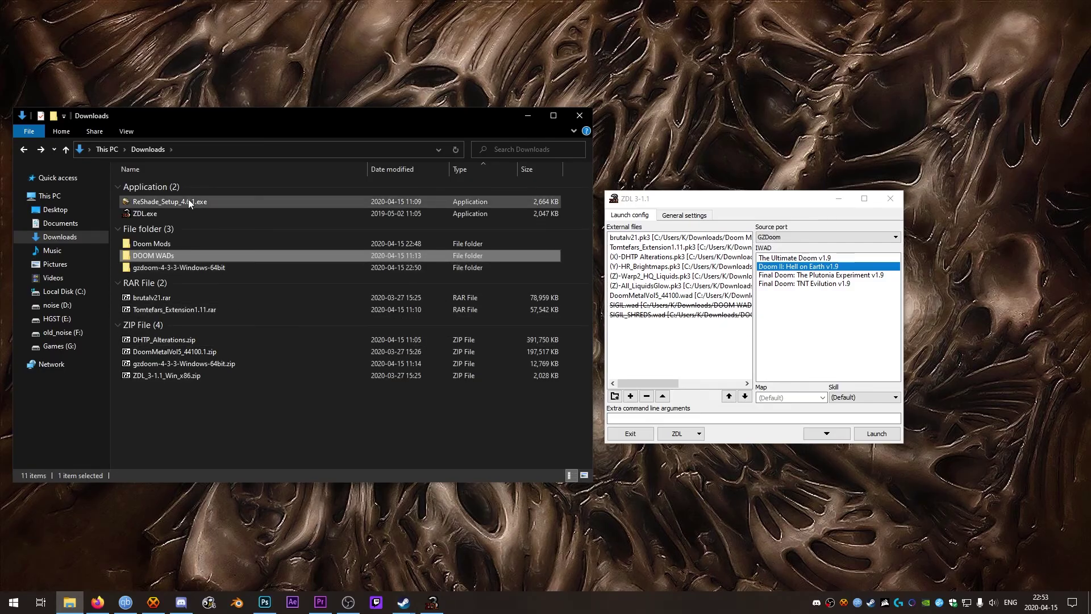
Run the ReShade 4.6.1 setup, target gzdoom.exe in the gzdoom-4-3-3-Windows-64bit folder, and choose OpenGL as the rendering API.
double_click(189, 200)
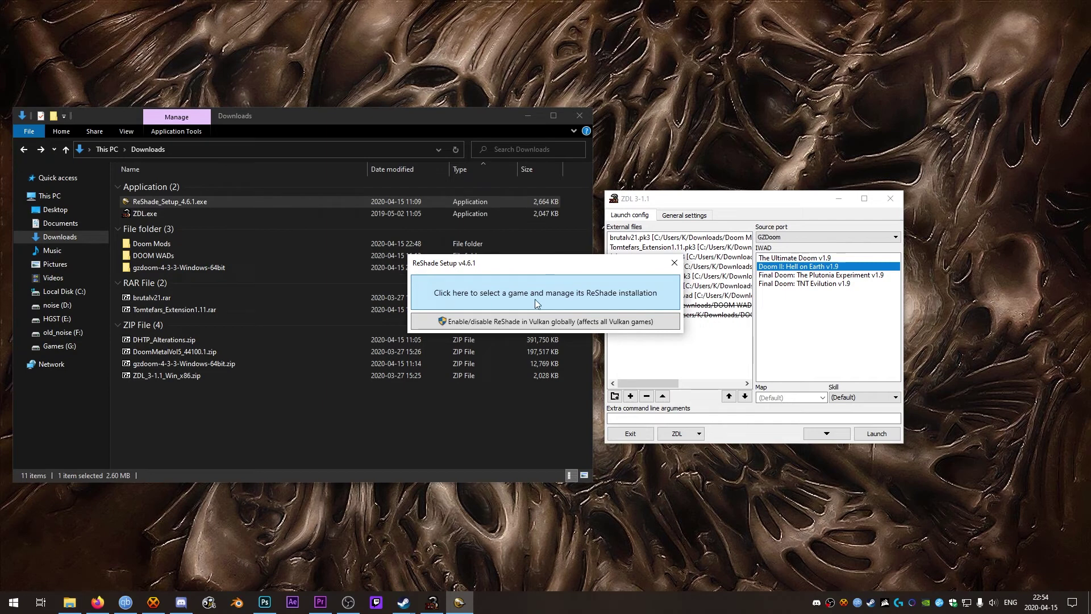
click(566, 299)
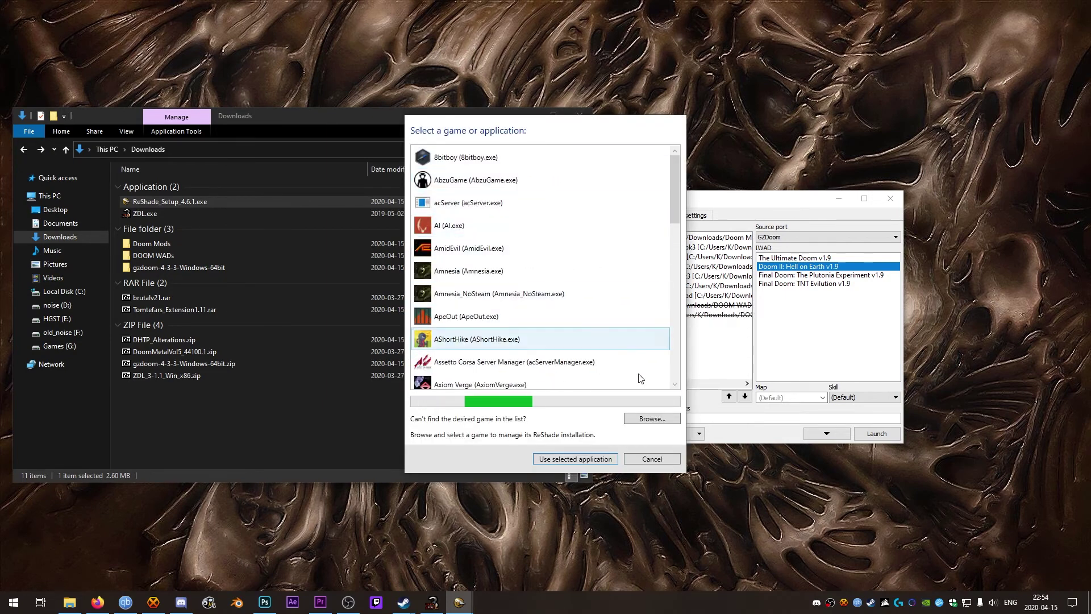
click(652, 419)
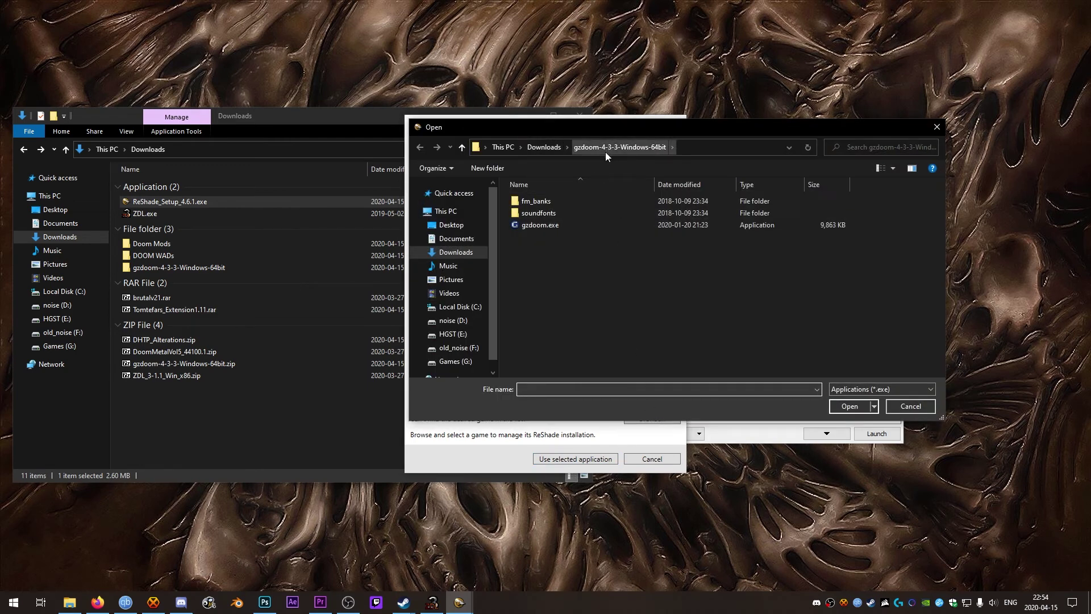
click(533, 227)
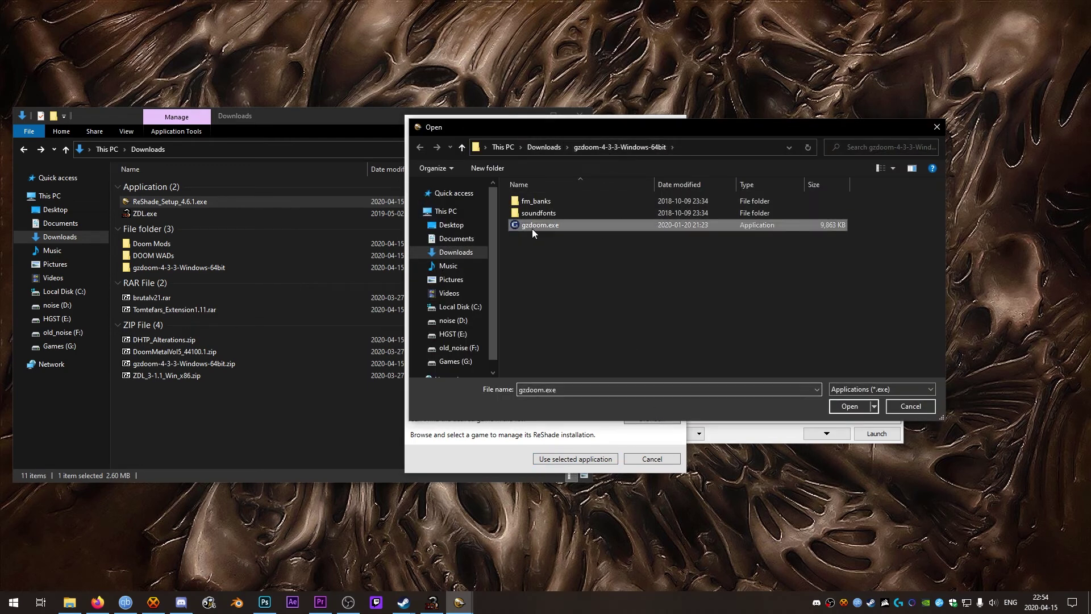
click(847, 406)
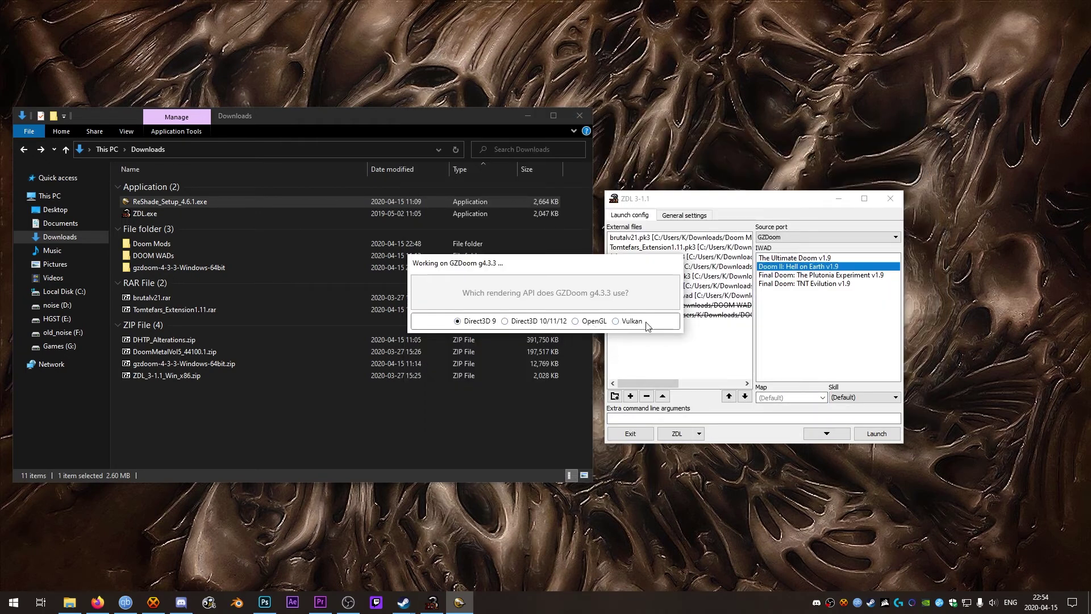
click(589, 326)
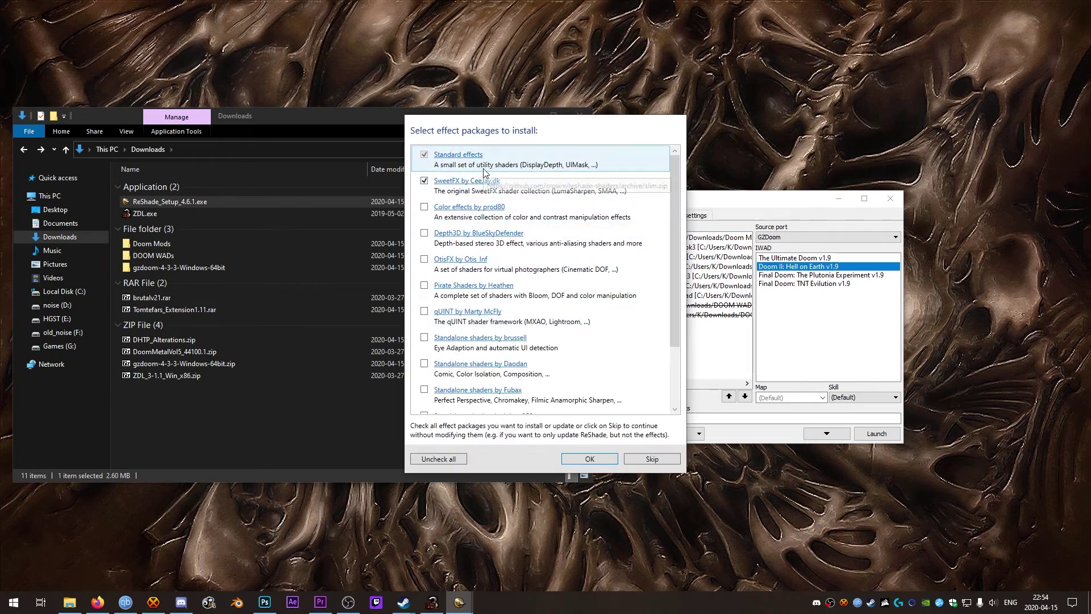
Look through the shader files in the prod80 color effects GitHub repository, then return to the effect package selection.
click(483, 209)
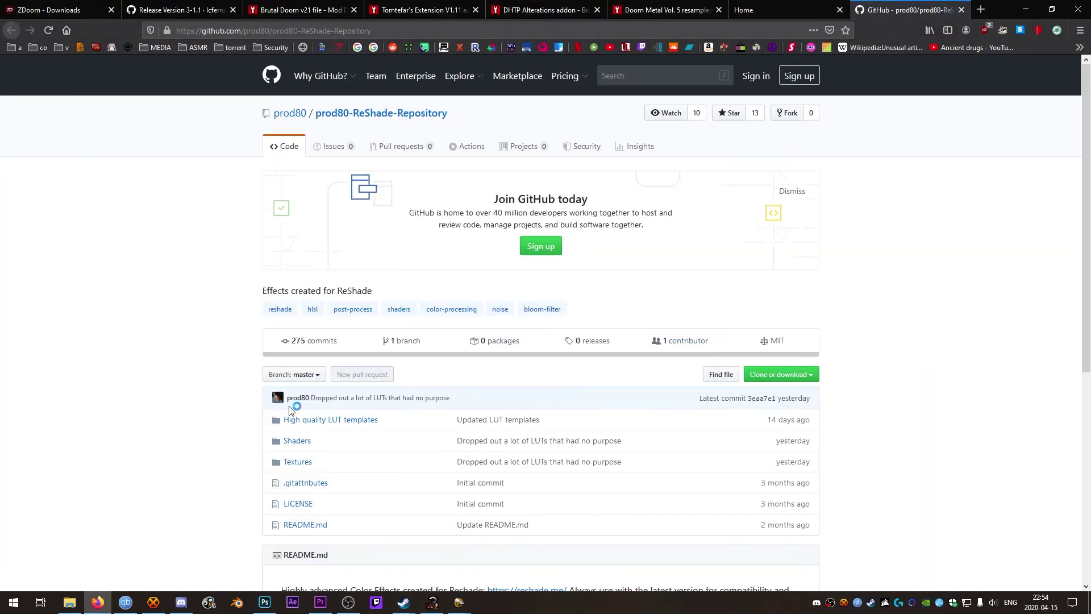
scroll(296, 412, down, 1)
click(304, 385)
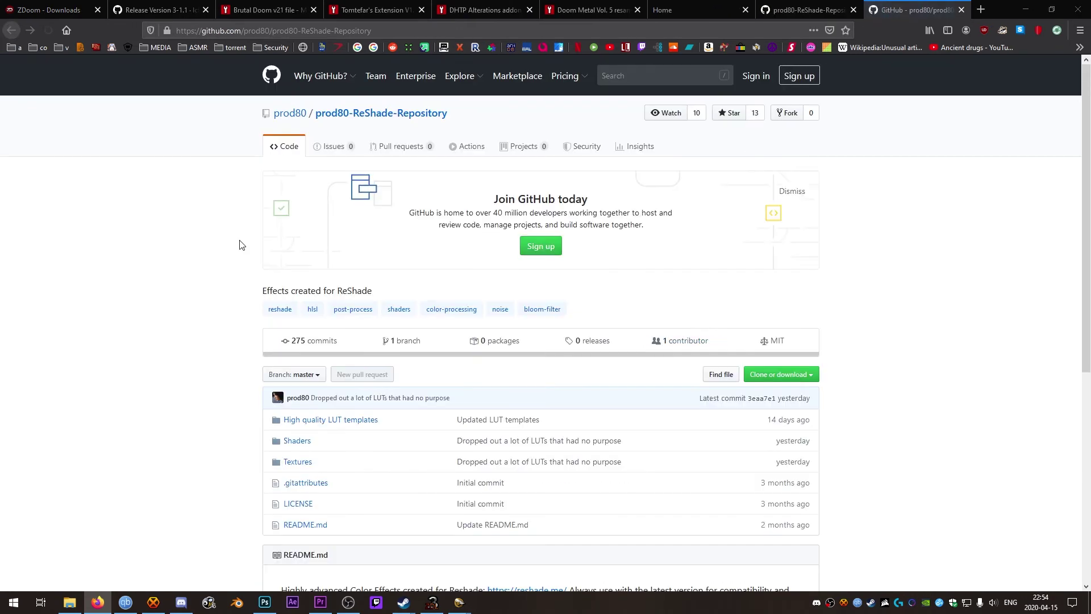
click(298, 447)
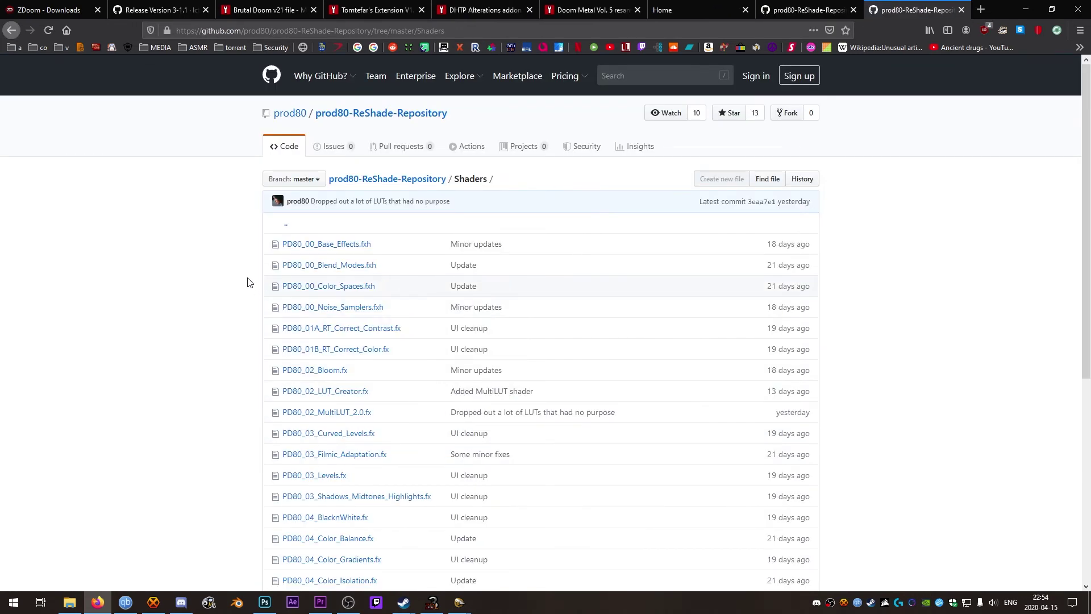
scroll(246, 283, down, 4)
click(963, 10)
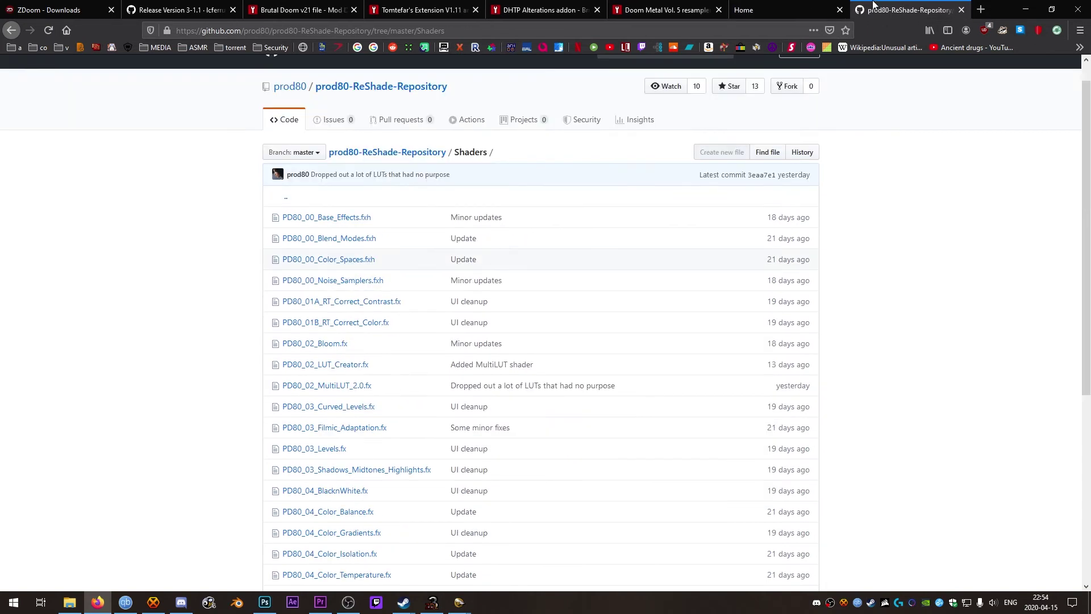
click(954, 11)
click(1020, 8)
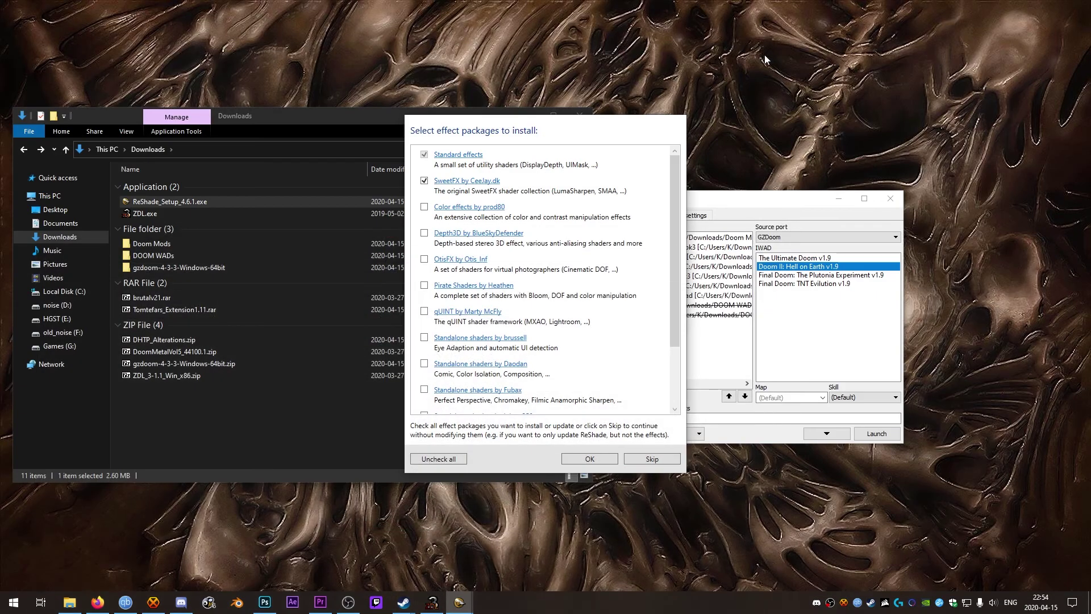
Add the standalone shaders by Fubax and by Daodan to the effect packages and confirm the package selection.
scroll(568, 340, down, 1)
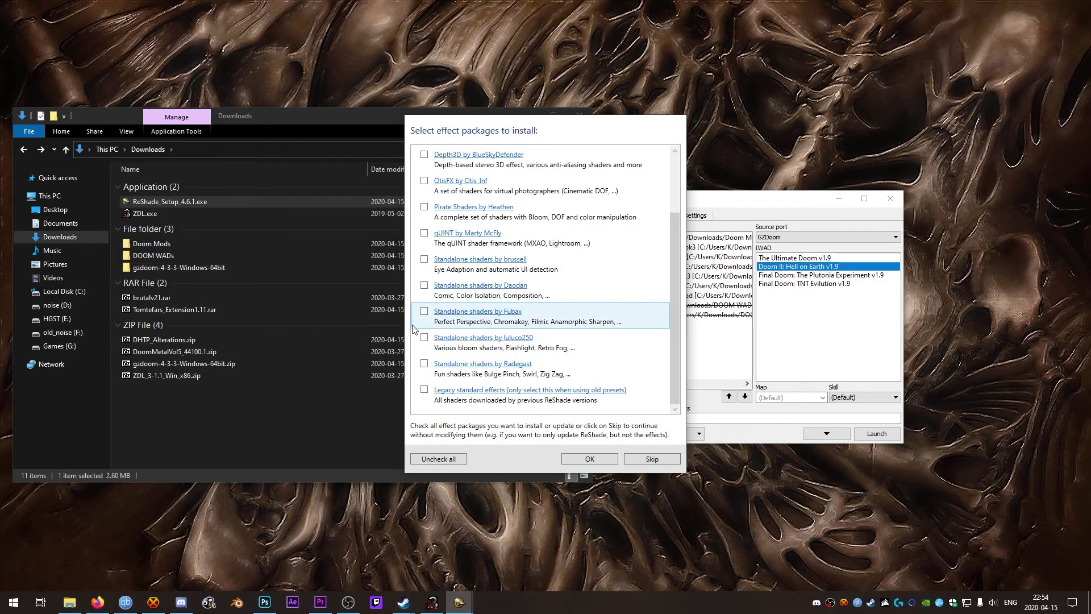
click(424, 312)
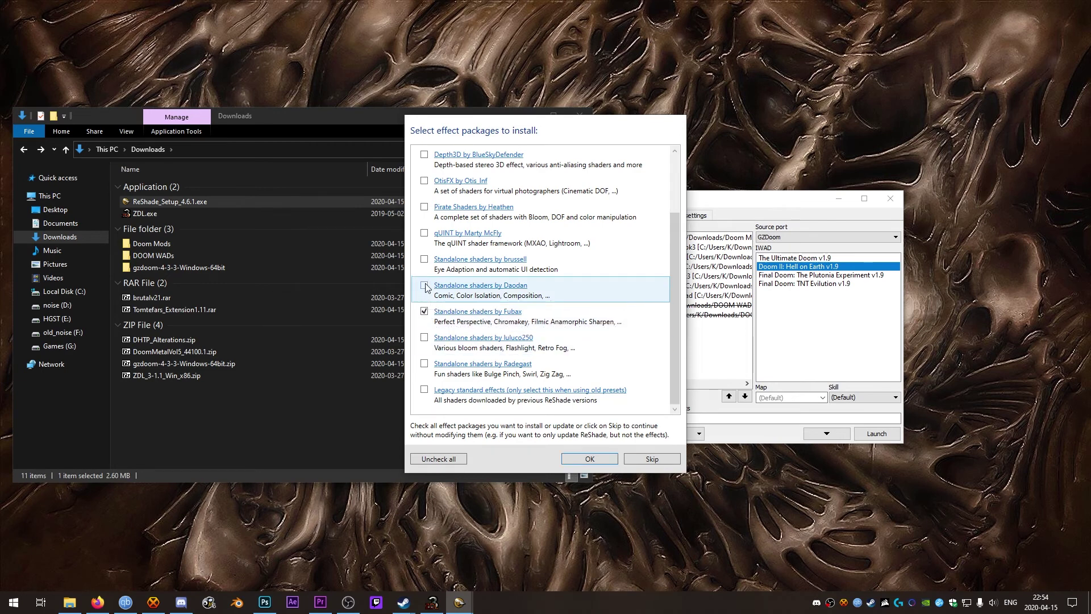
click(424, 286)
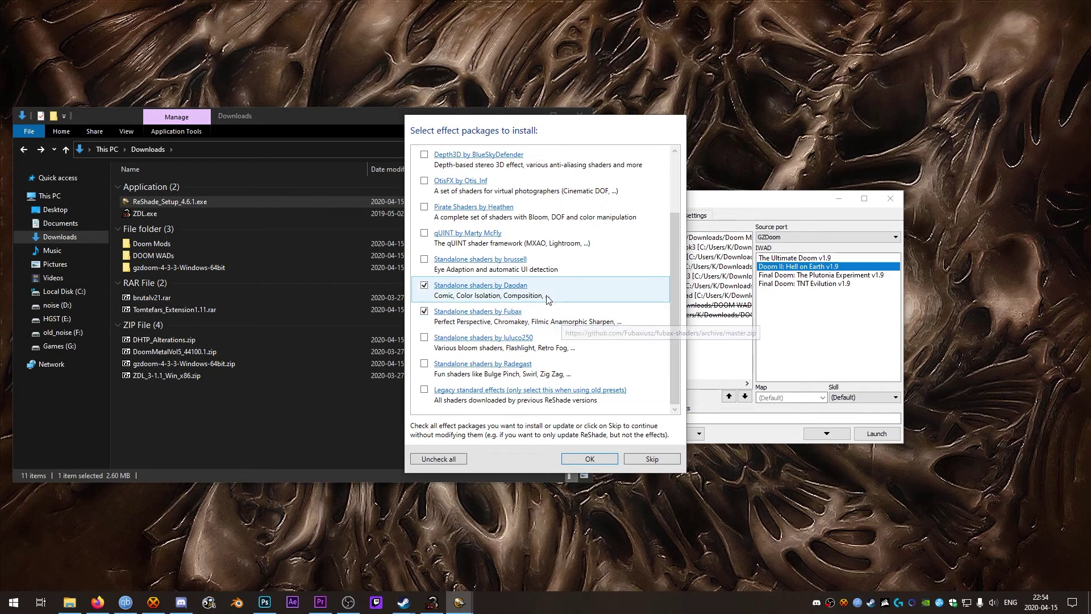
scroll(569, 327, up, 2)
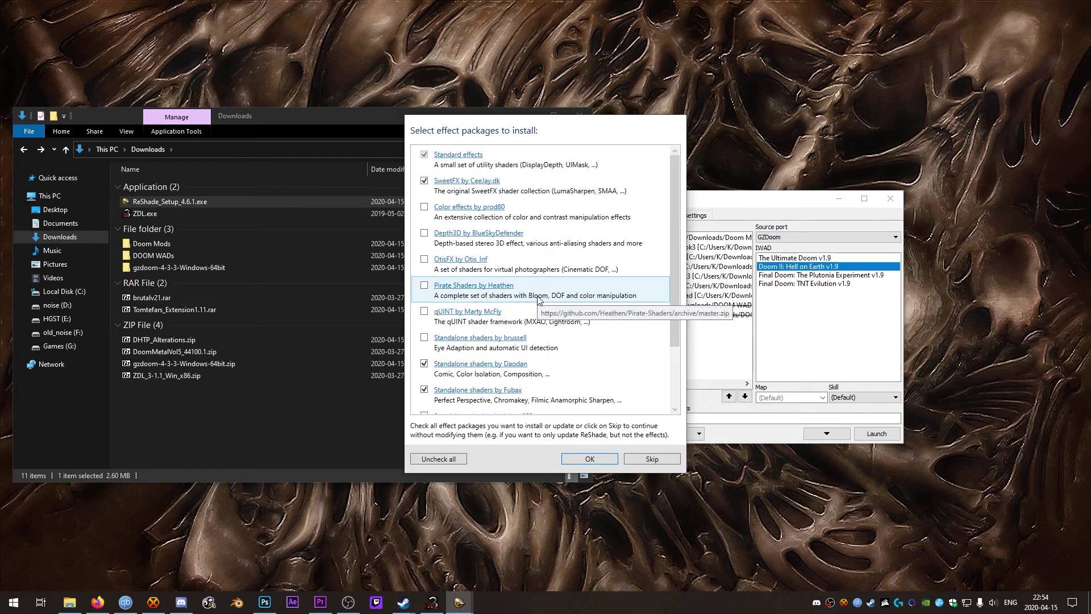
click(585, 458)
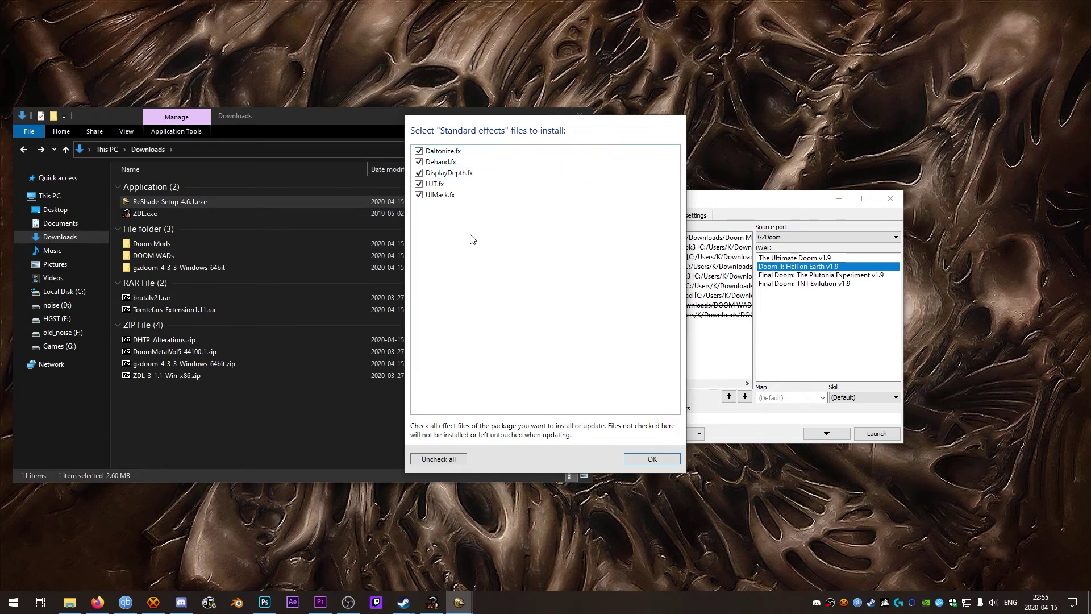
Accept all effect files for the Standard effects, SweetFX and both Standalone shaders packages, and close the ReShade setup.
click(657, 458)
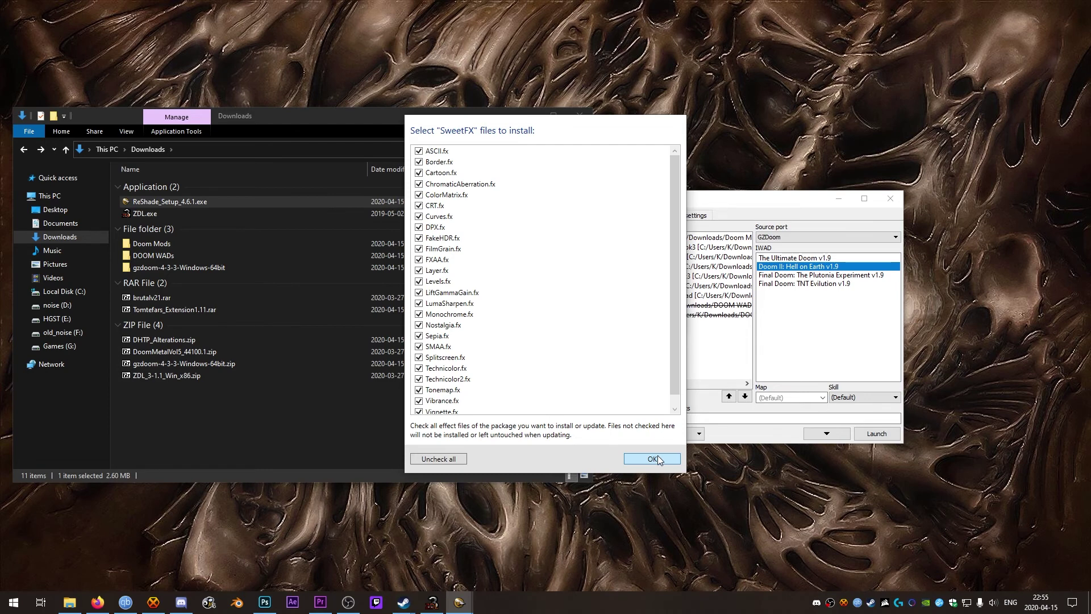
click(657, 460)
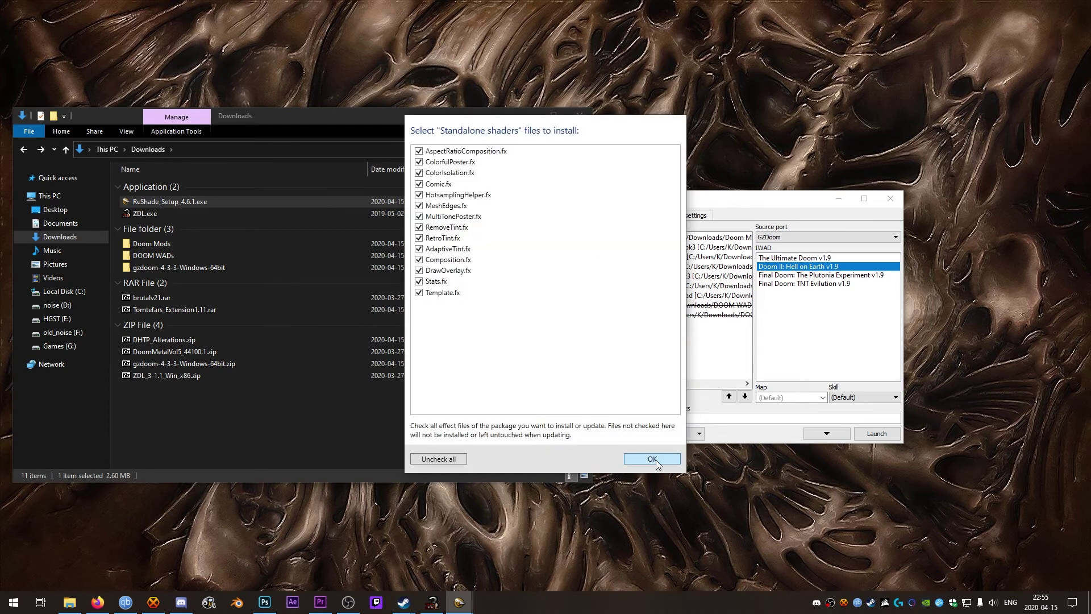
click(656, 459)
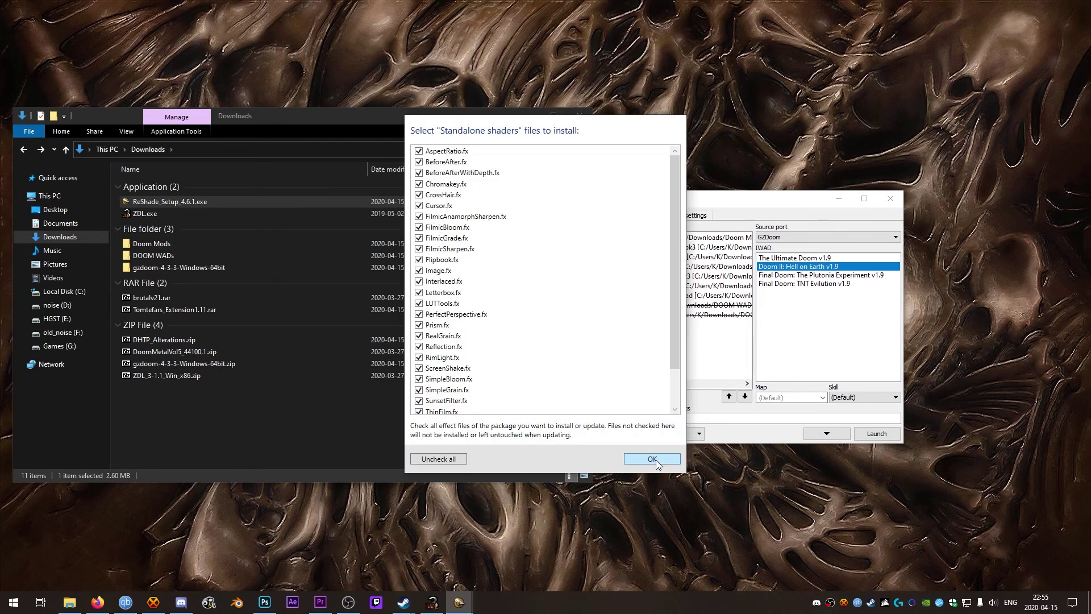
click(656, 459)
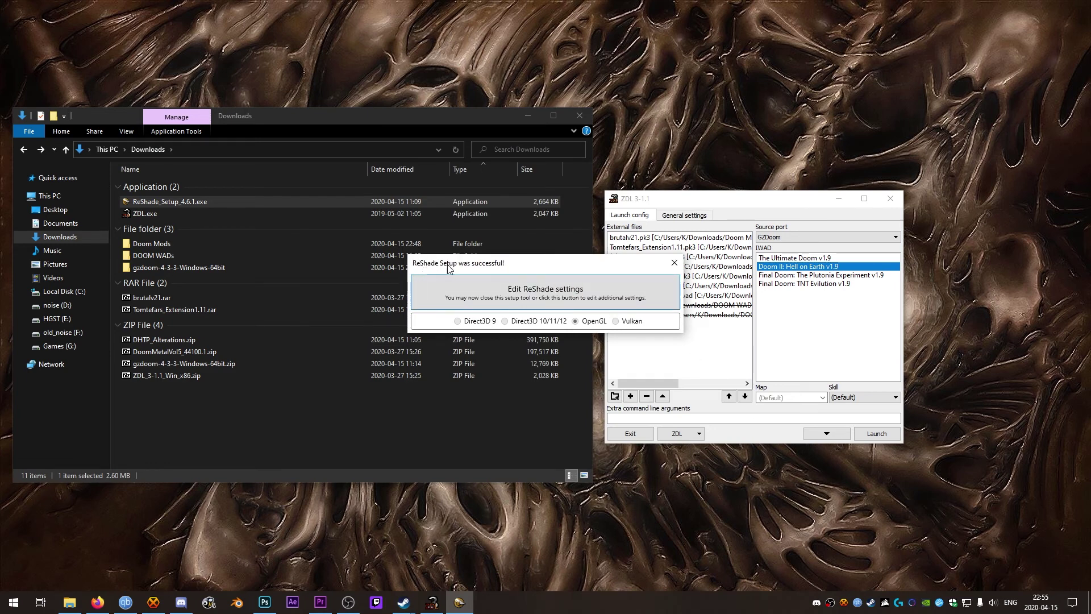
click(674, 262)
Launch Doom II from ZDL and start a new game in the Hell on Earth episode.
click(874, 435)
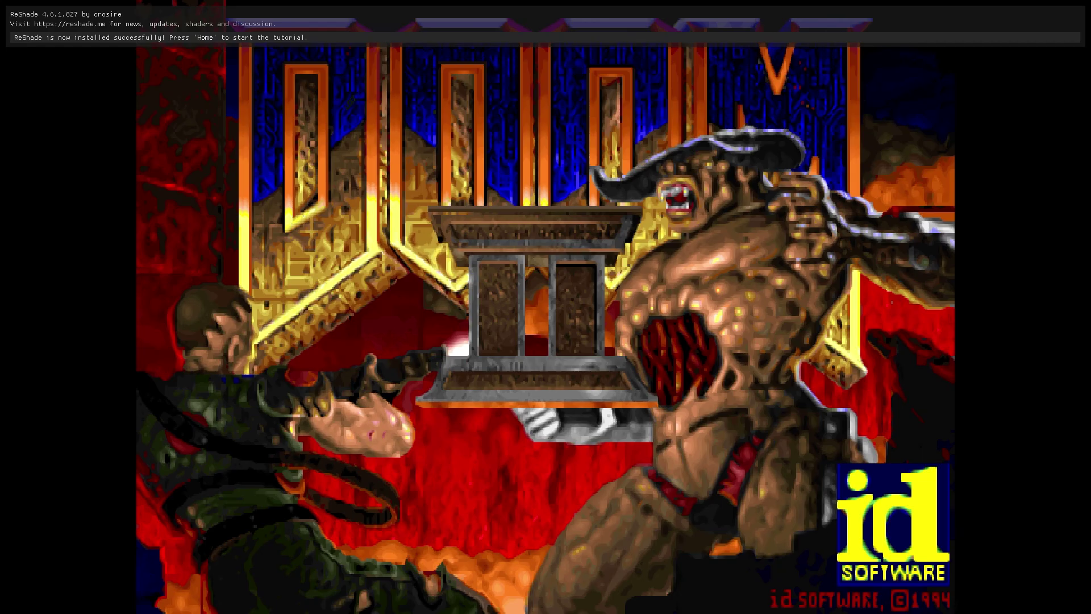
key(Escape)
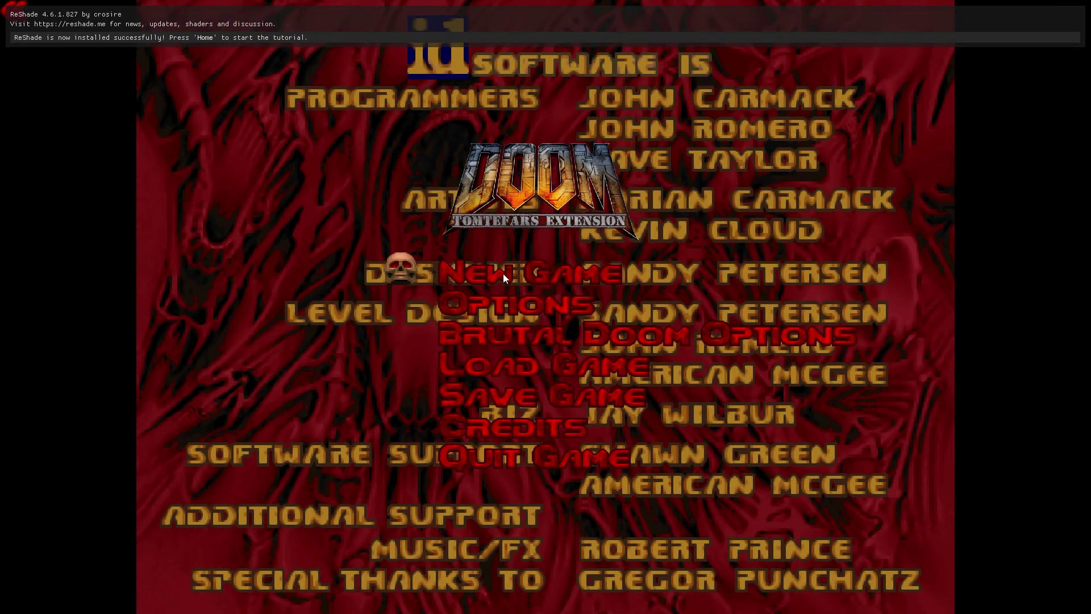
click(503, 274)
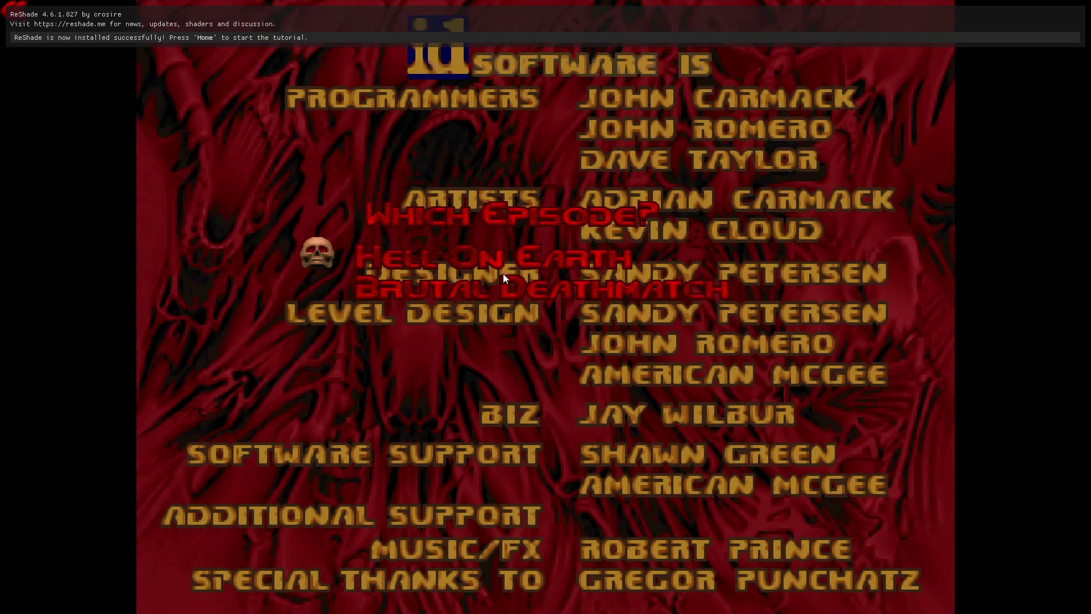
click(503, 274)
click(503, 274)
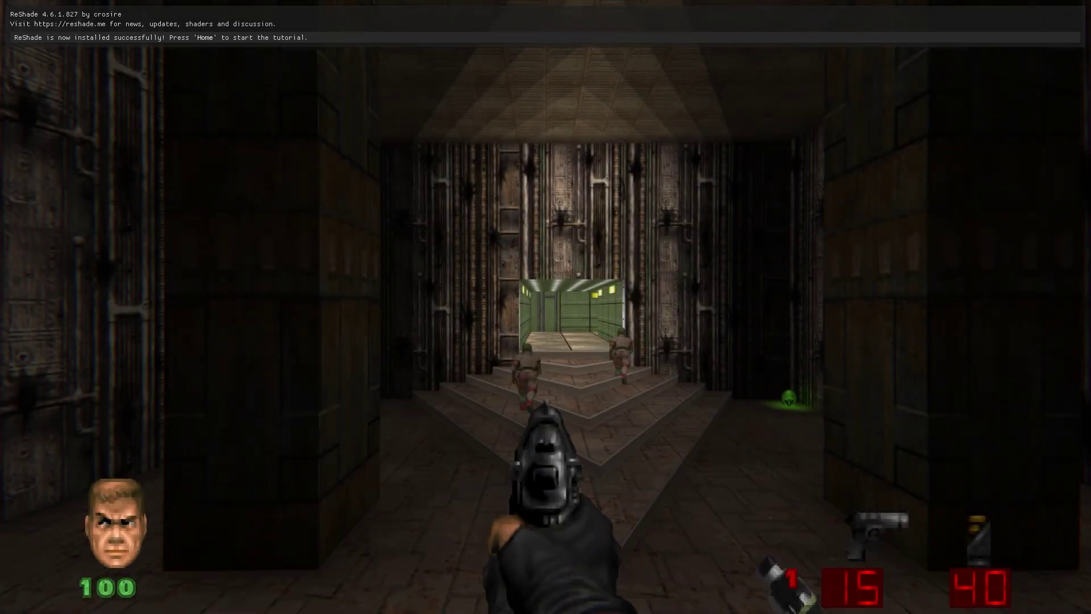
Bring up the ReShade overlay in the game, skip its tutorial, and sort the effect list with active effects first.
key(Home)
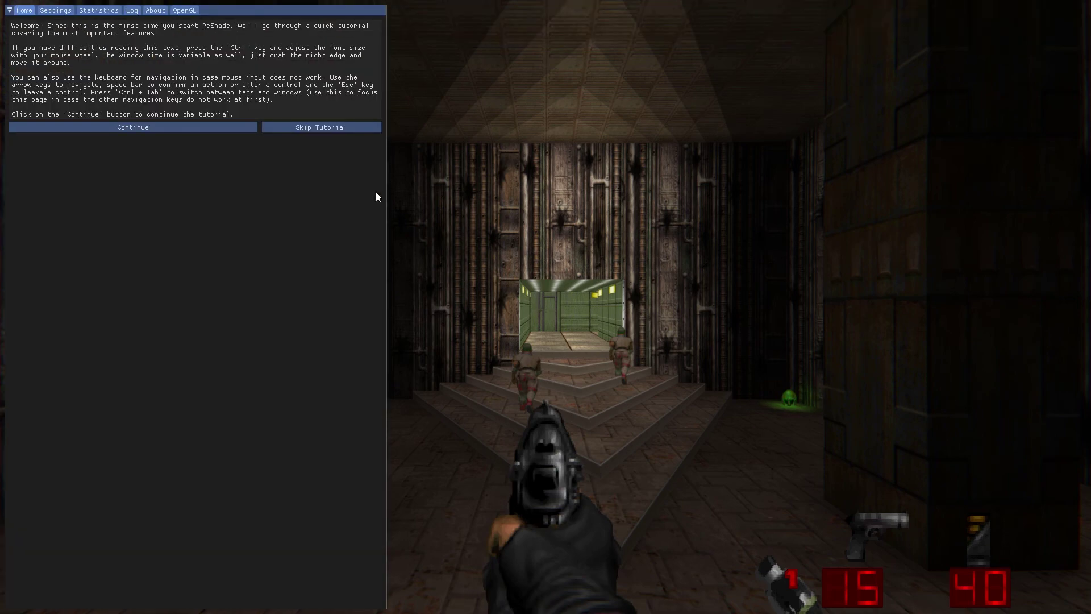
click(319, 128)
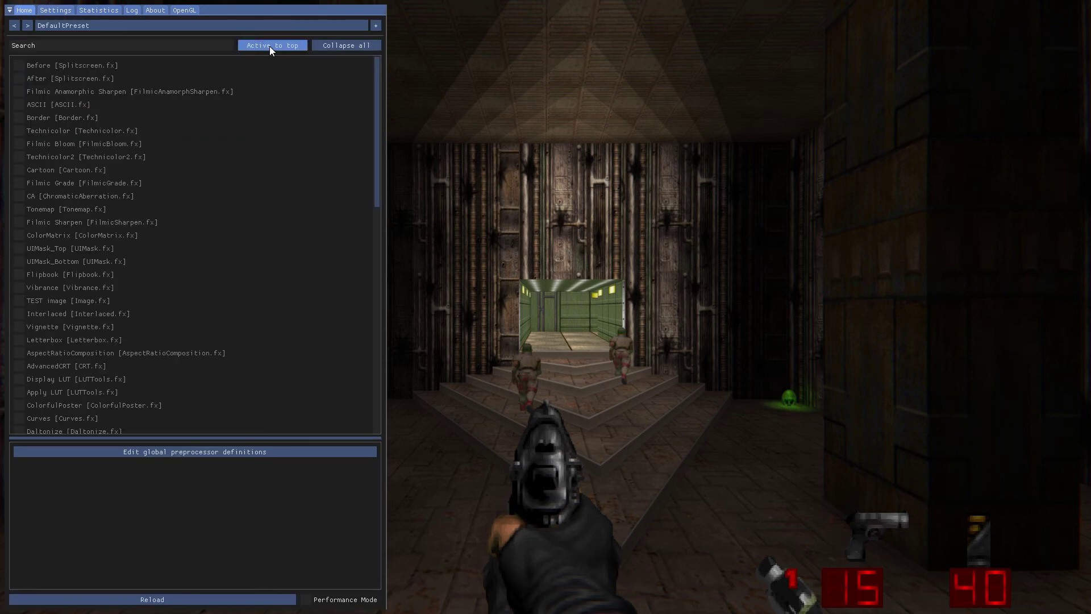
drag(377, 57, 366, 305)
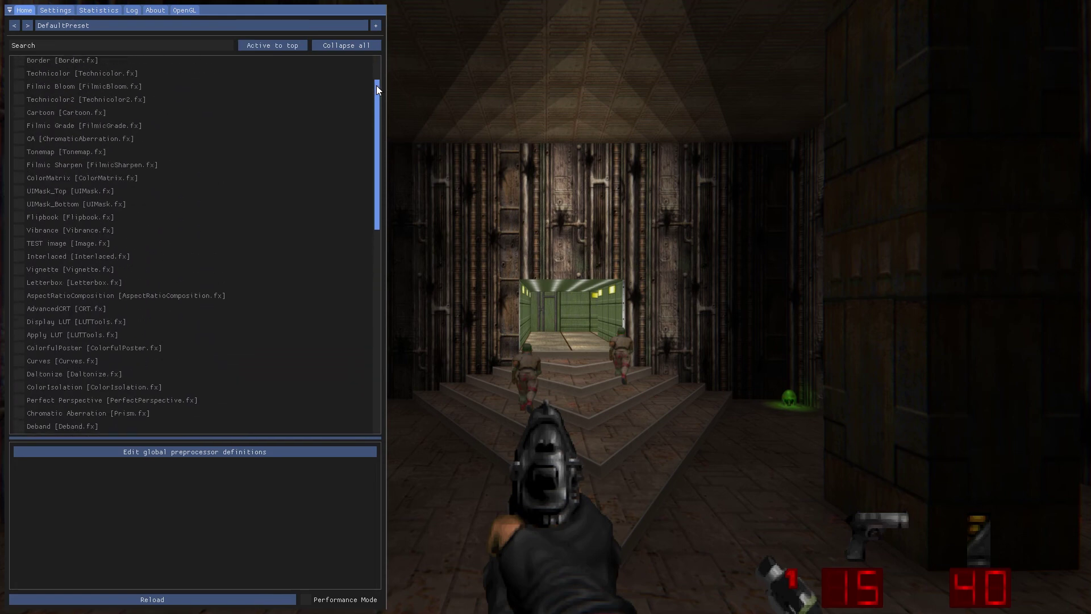
drag(376, 82, 373, 53)
click(281, 45)
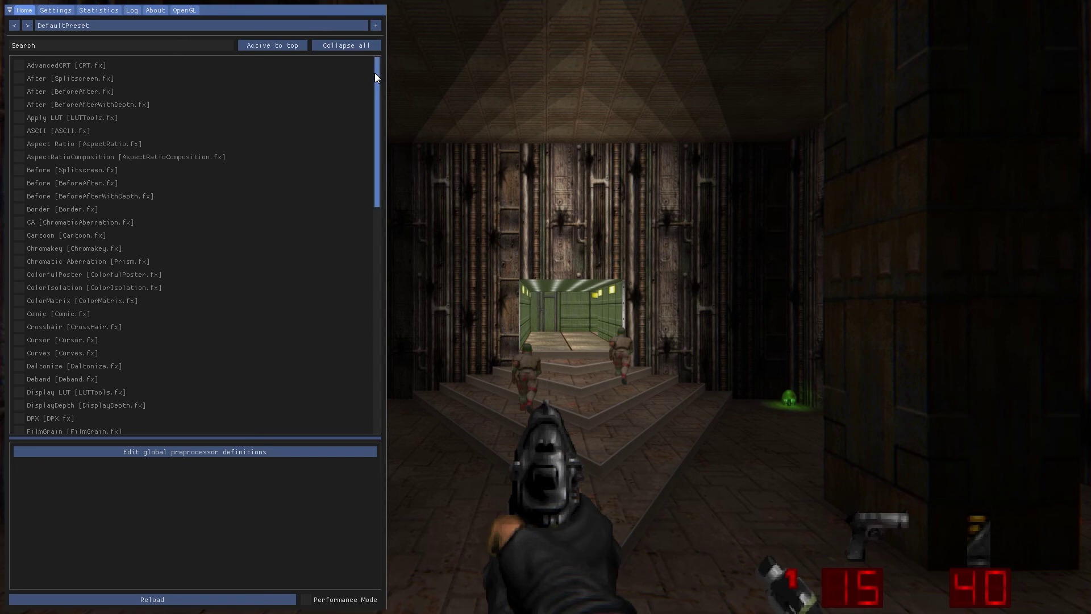
Enable the Filmic Bloom, Filmic Sharpen, FXAA, HDR and Vibrance effects and move the active ones to the start of the list.
drag(374, 73, 376, 148)
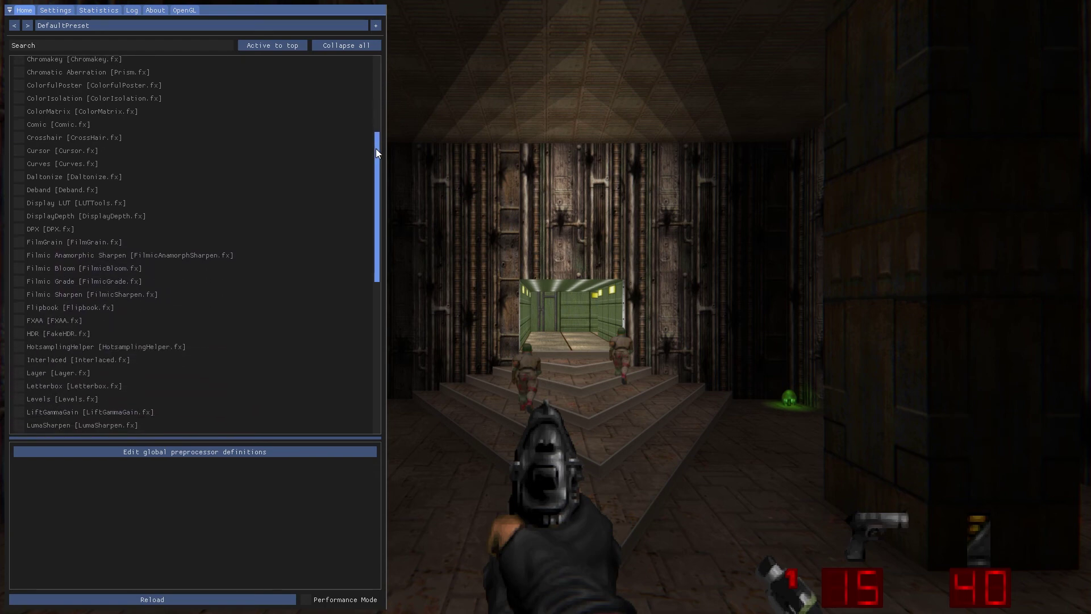
click(18, 269)
click(25, 296)
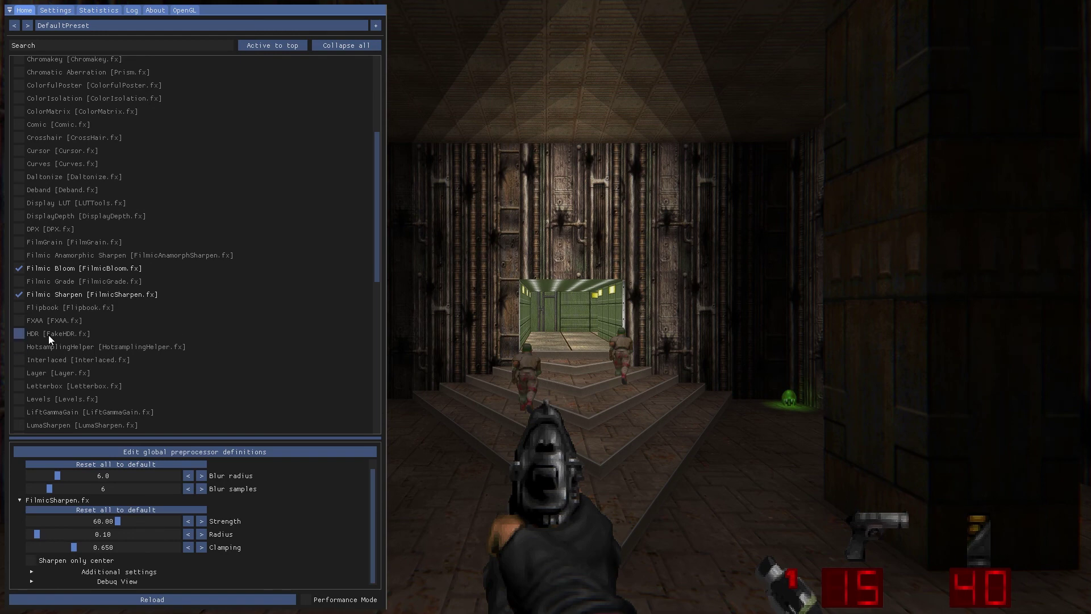
click(21, 322)
click(22, 333)
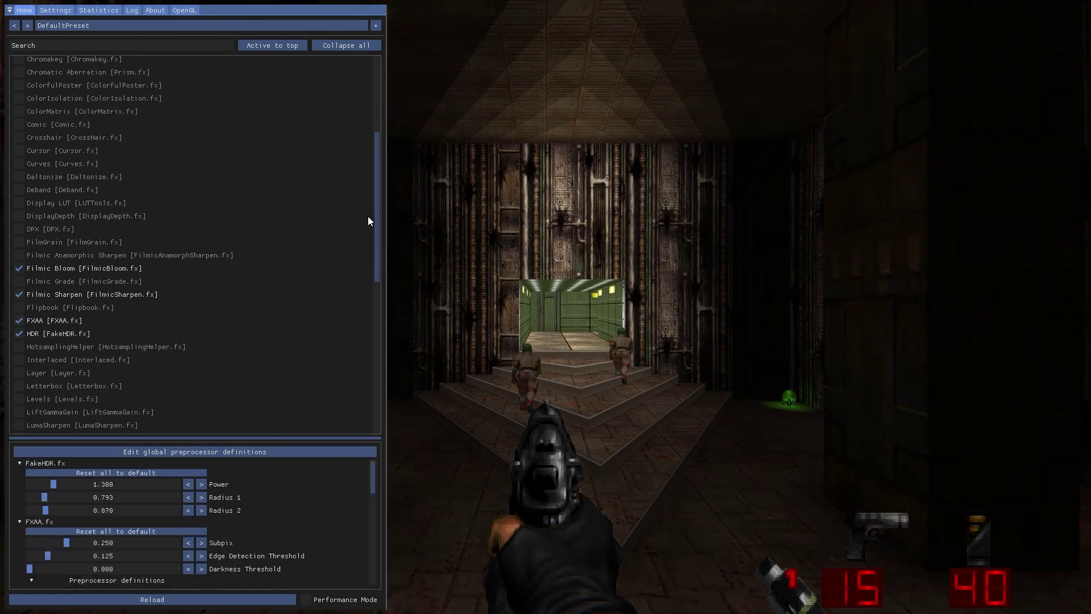
drag(377, 215, 376, 361)
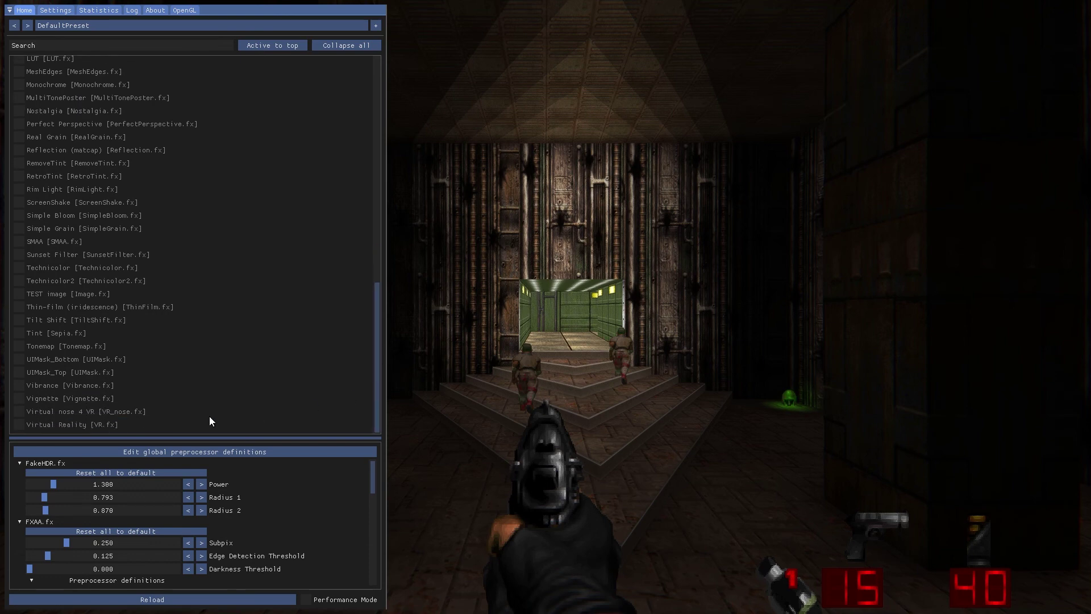
click(22, 387)
scroll(307, 293, up, 15)
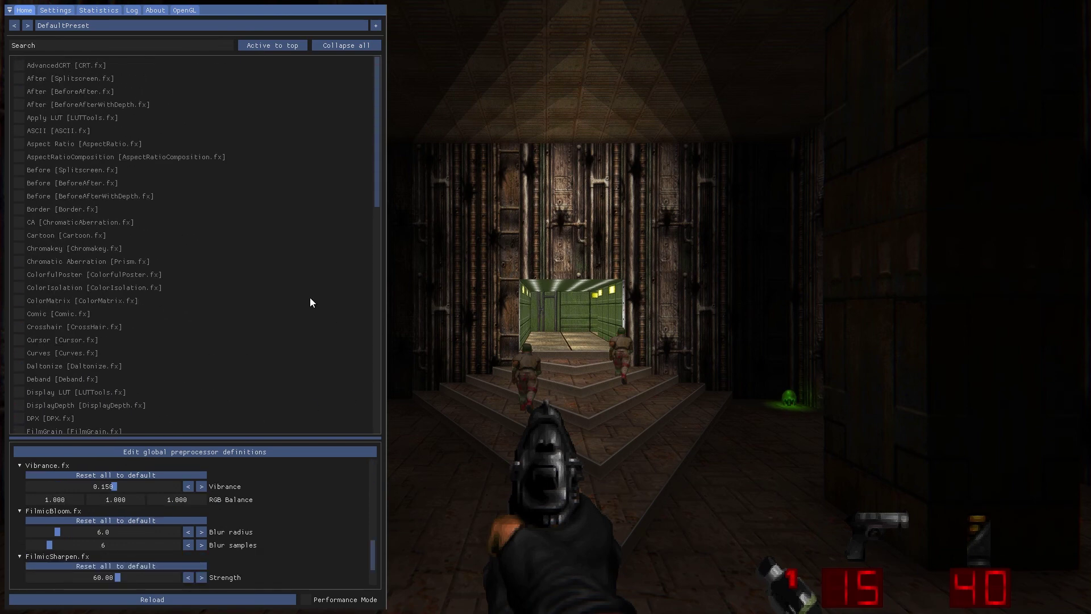
click(275, 45)
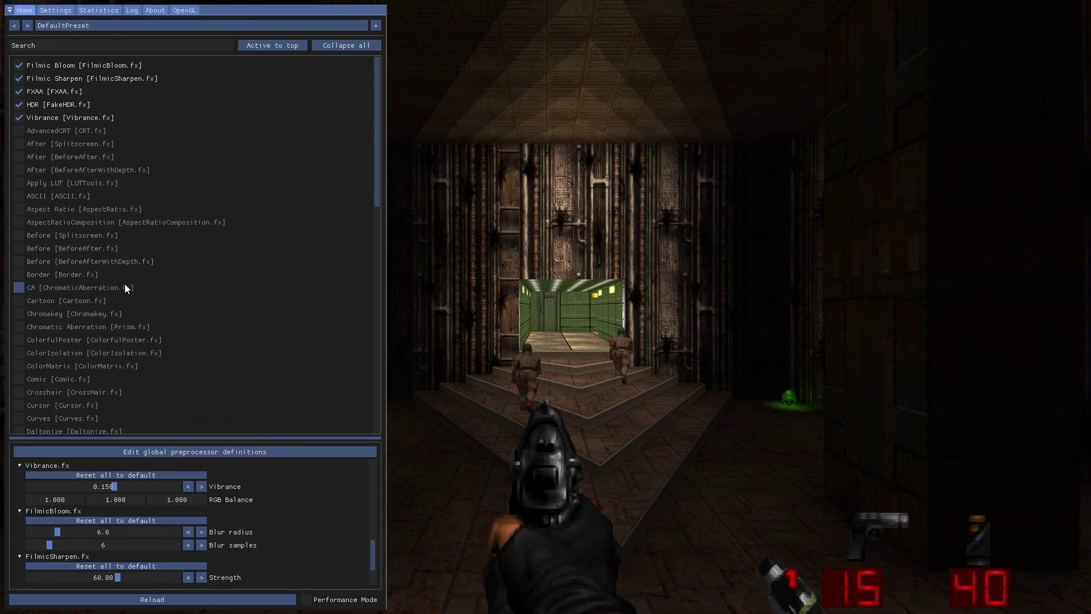
Preview the Border, Comic and TEST image effects in the game, switching each one off again.
click(22, 274)
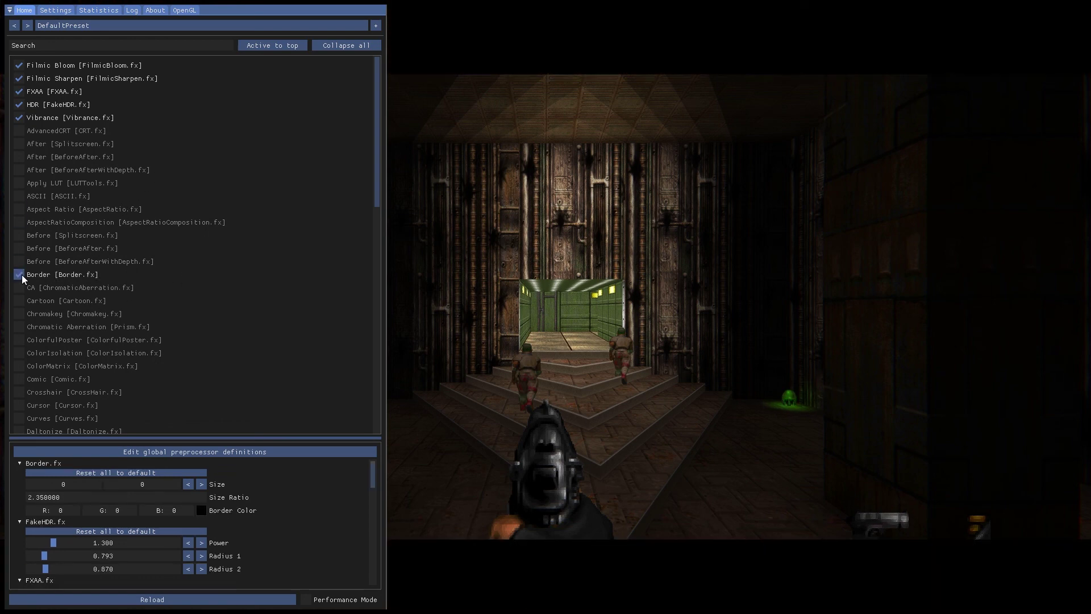
click(22, 274)
click(19, 379)
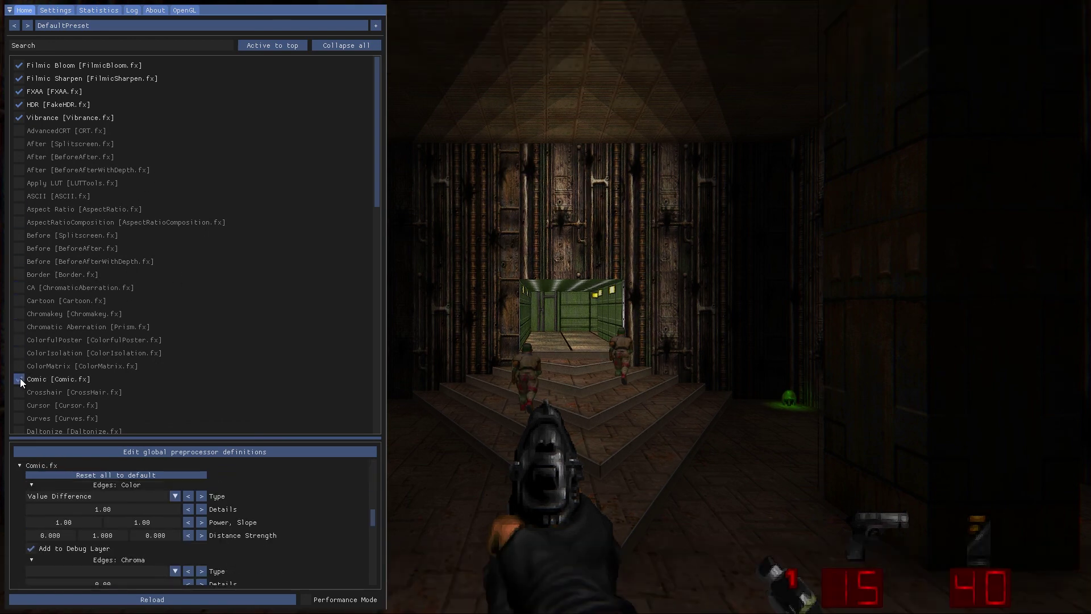
click(19, 379)
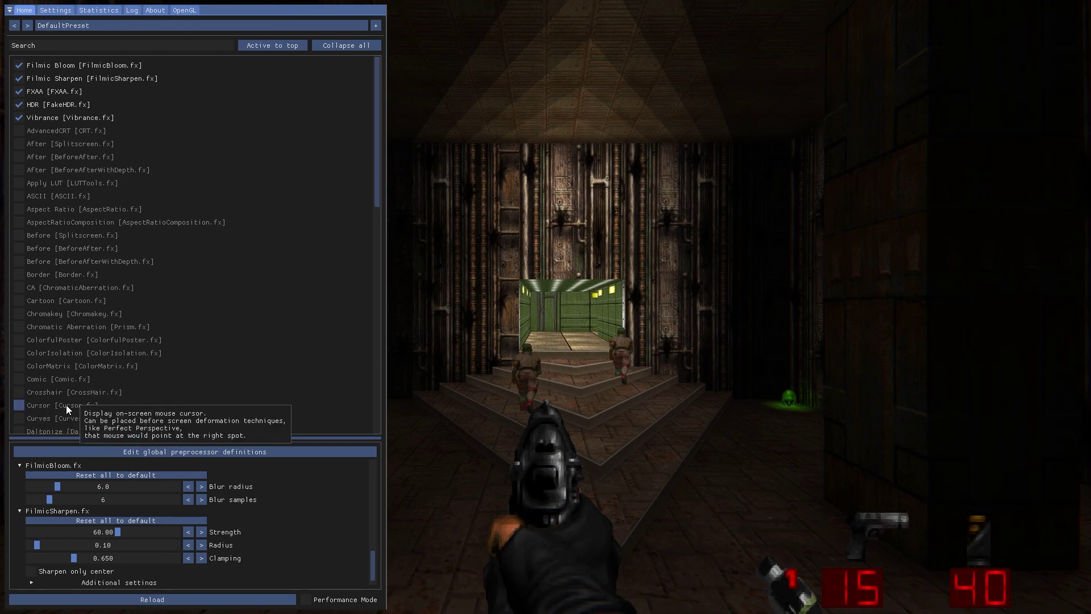
drag(379, 170, 380, 377)
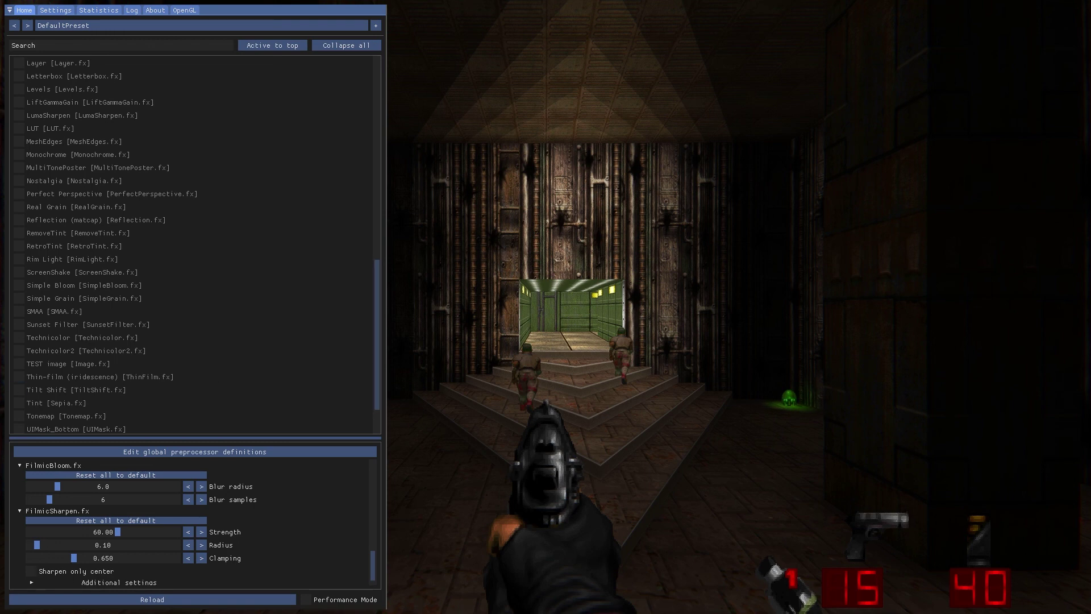
click(19, 364)
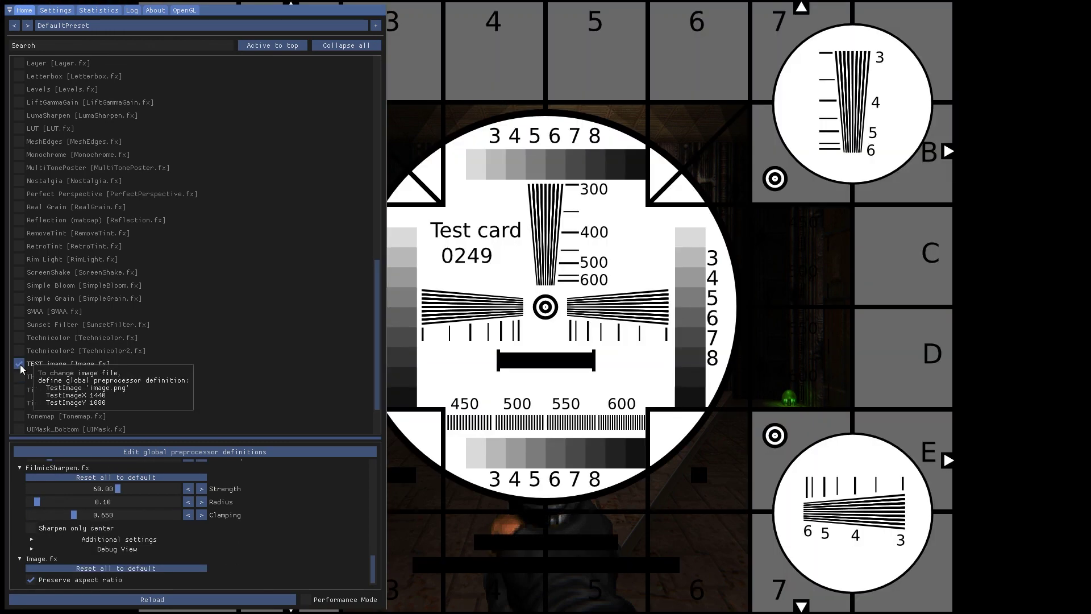
click(19, 364)
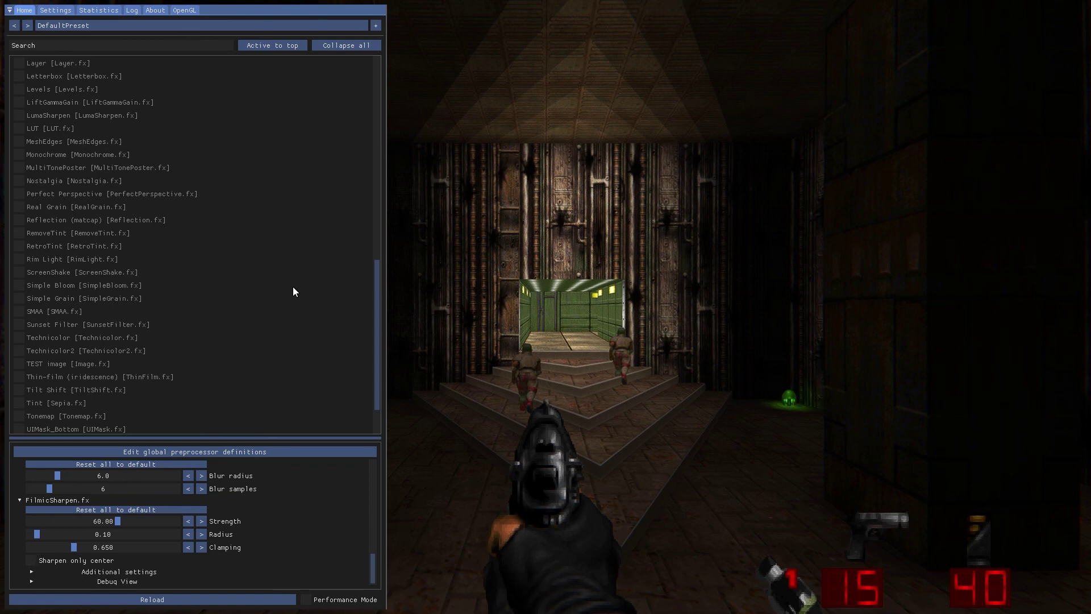
drag(379, 291, 358, 104)
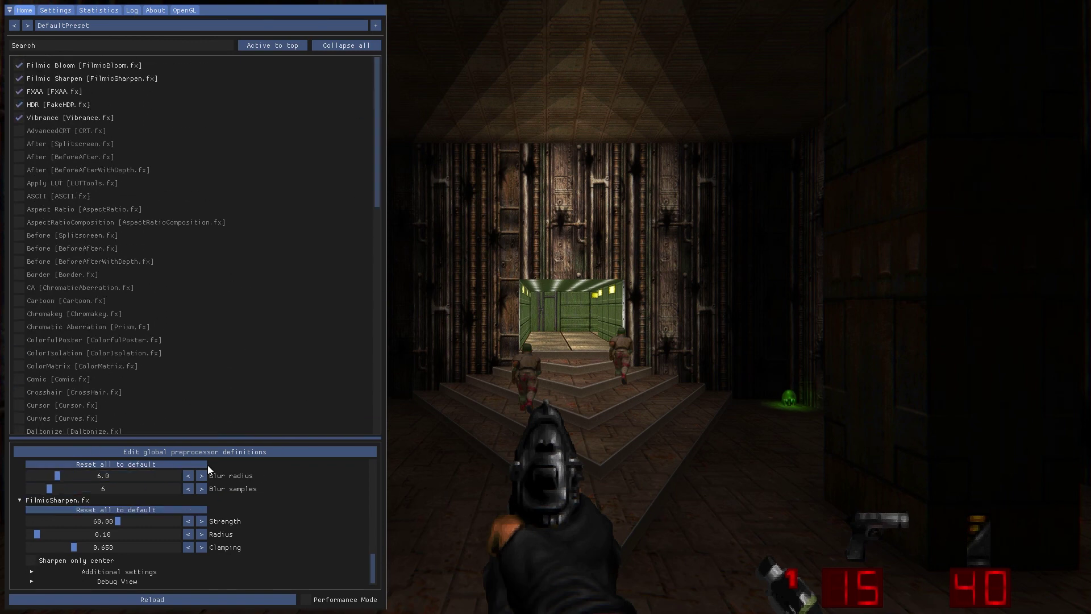
Look through the settings of the active effects from FilmicSharpen back to FakeHDR and close the ReShade overlay.
drag(374, 568, 383, 480)
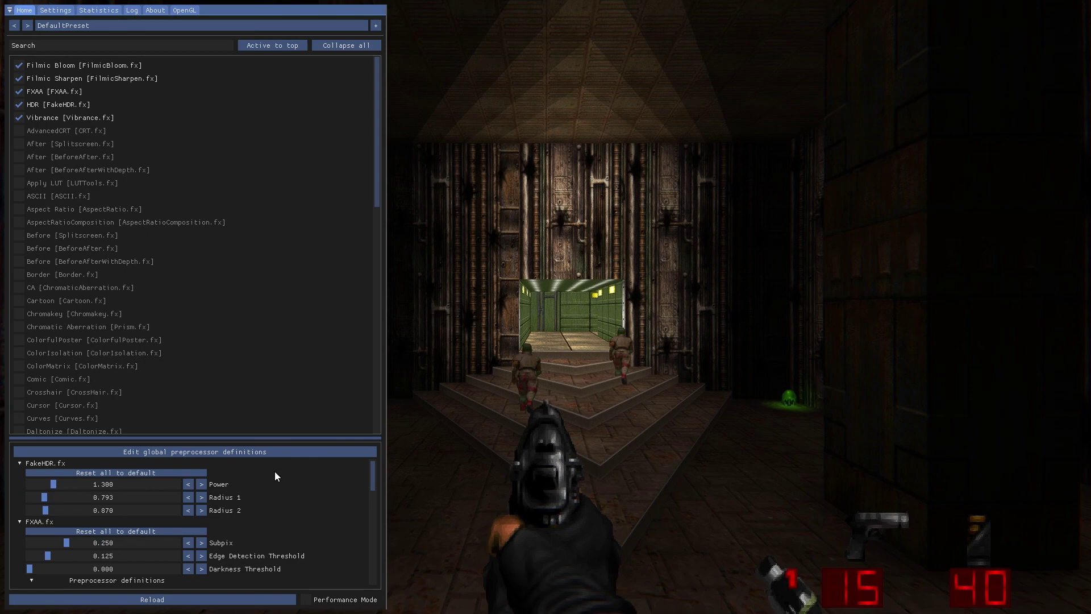
key(Home)
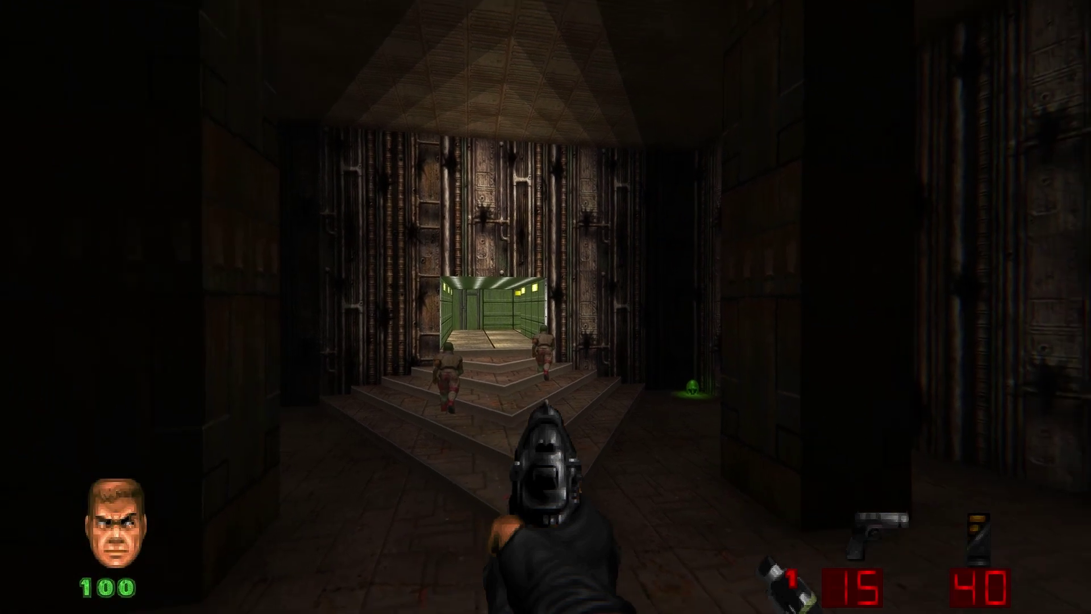
key(Home)
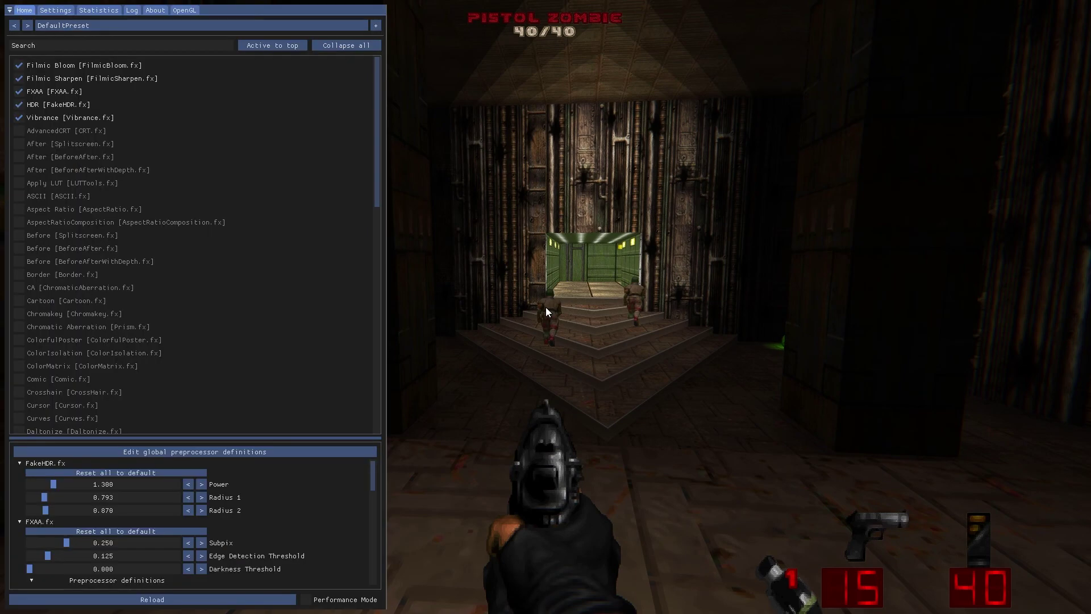
key(Home)
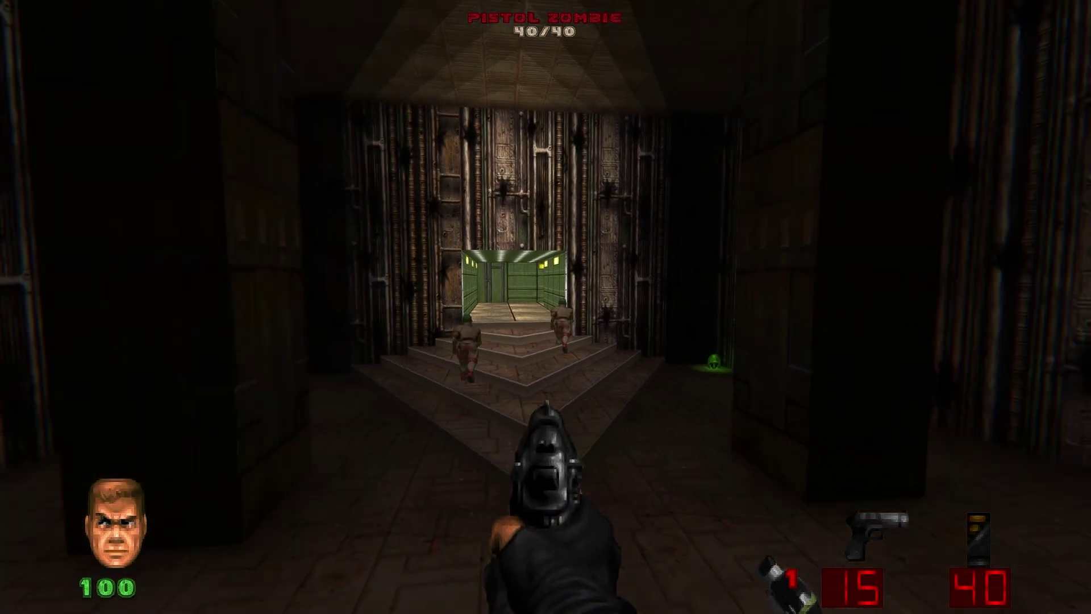
Play through the first rooms, shooting the pistol zombies to see the active effects in action, and bring up the game's main menu.
key(w)
key(ctrl)
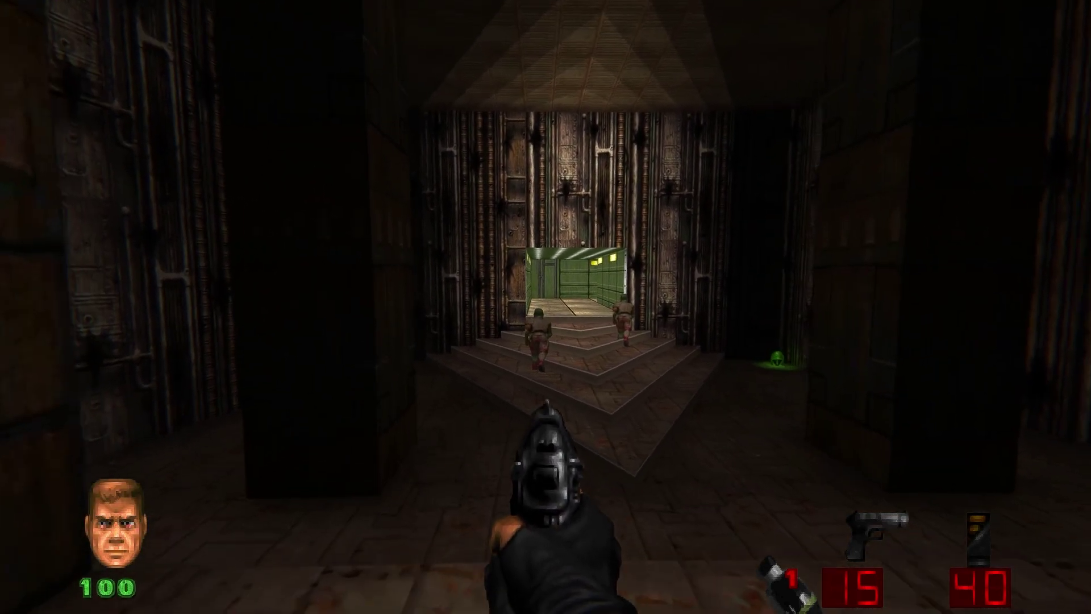
key(ctrl)
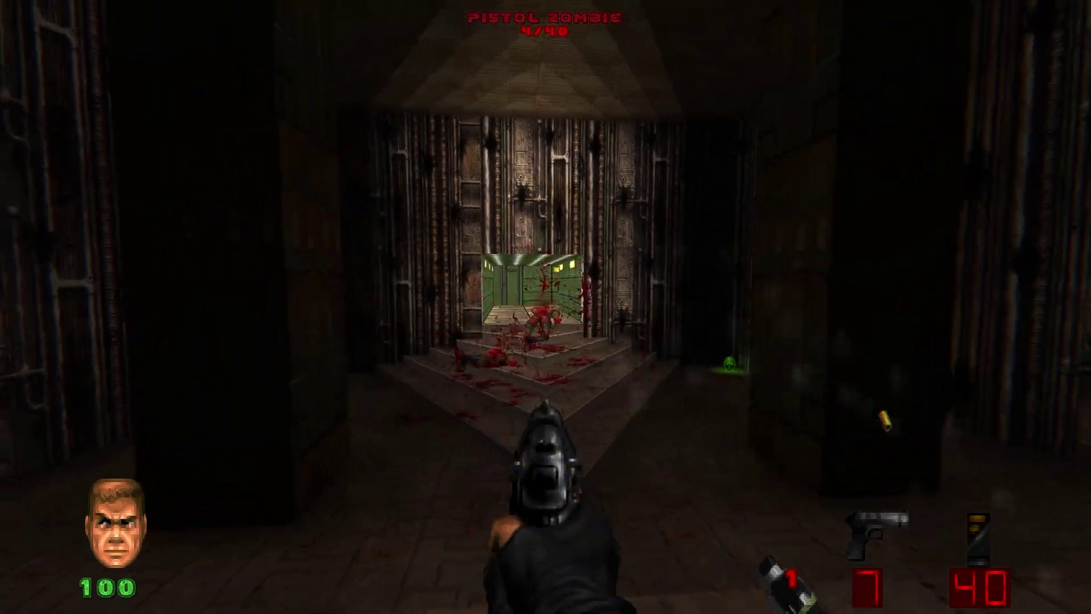
key(w)
key(ctrl)
key(w)
key(ctrl)
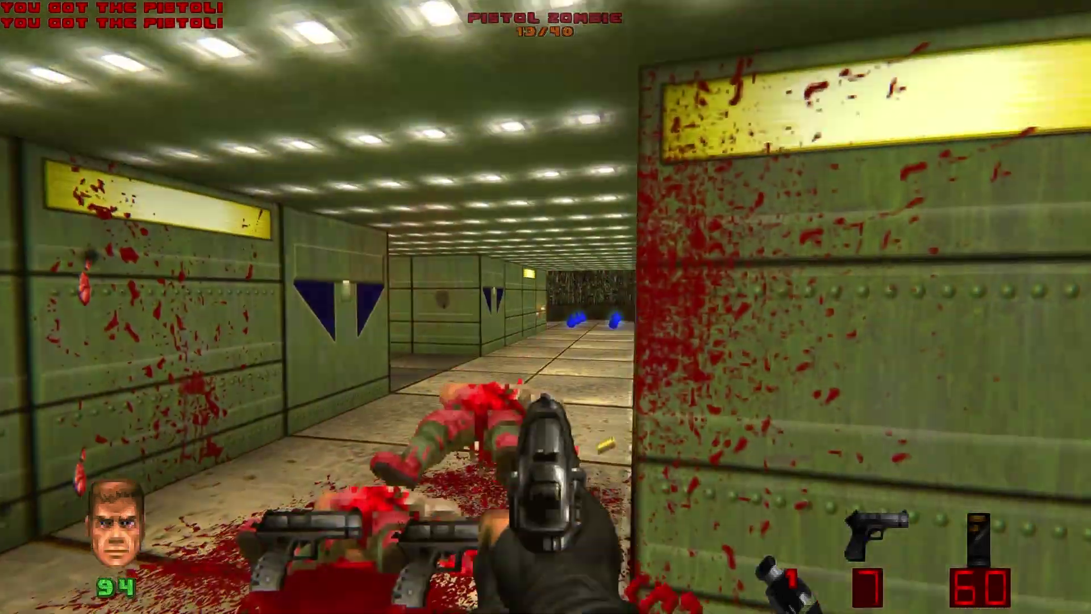
key(r)
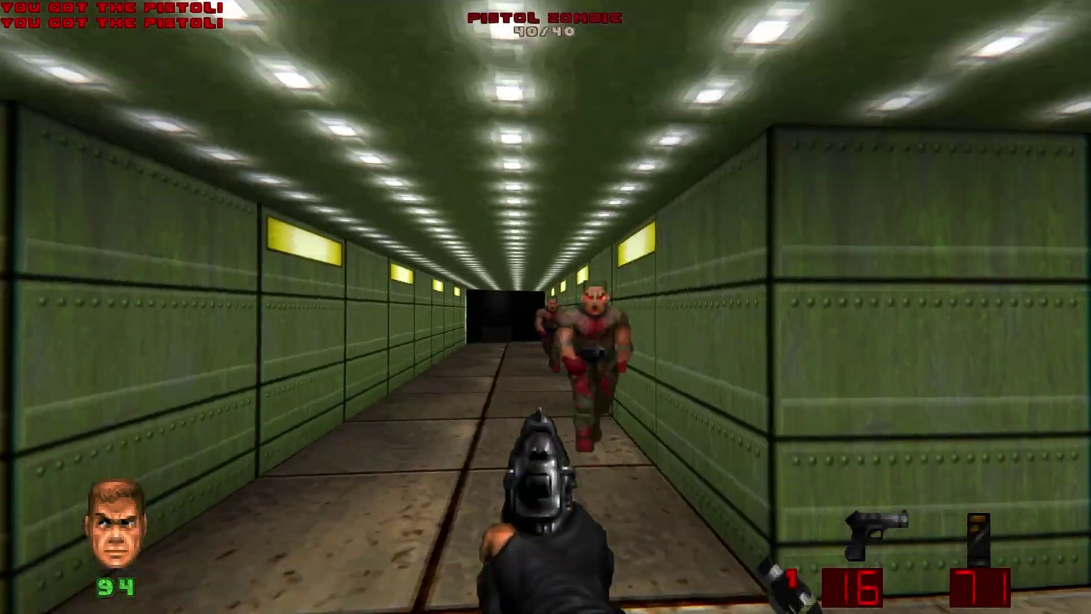
key(ctrl)
key(w)
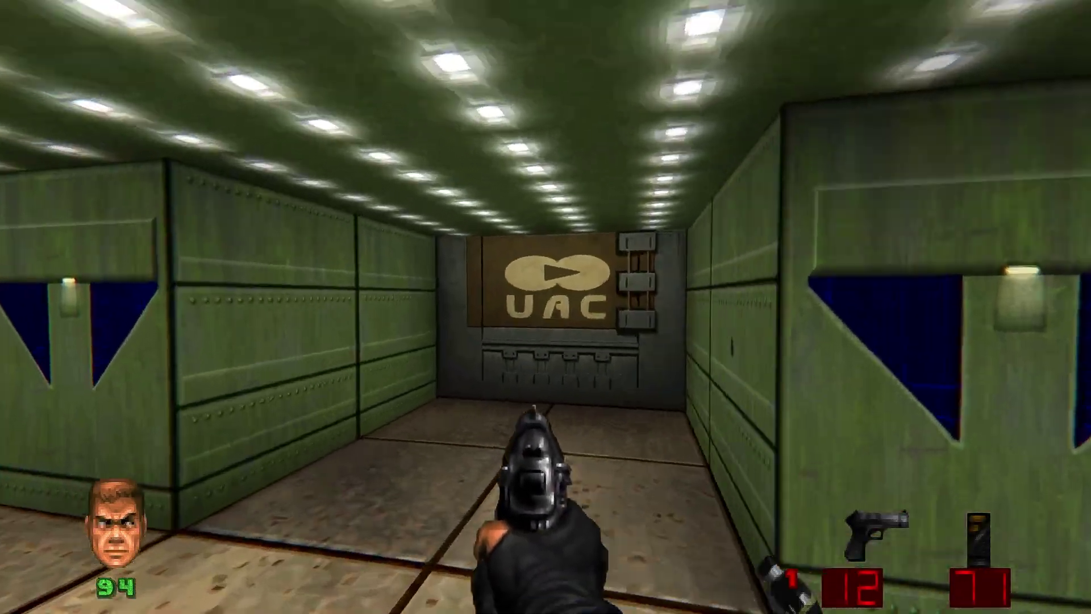
key(w)
key(Escape)
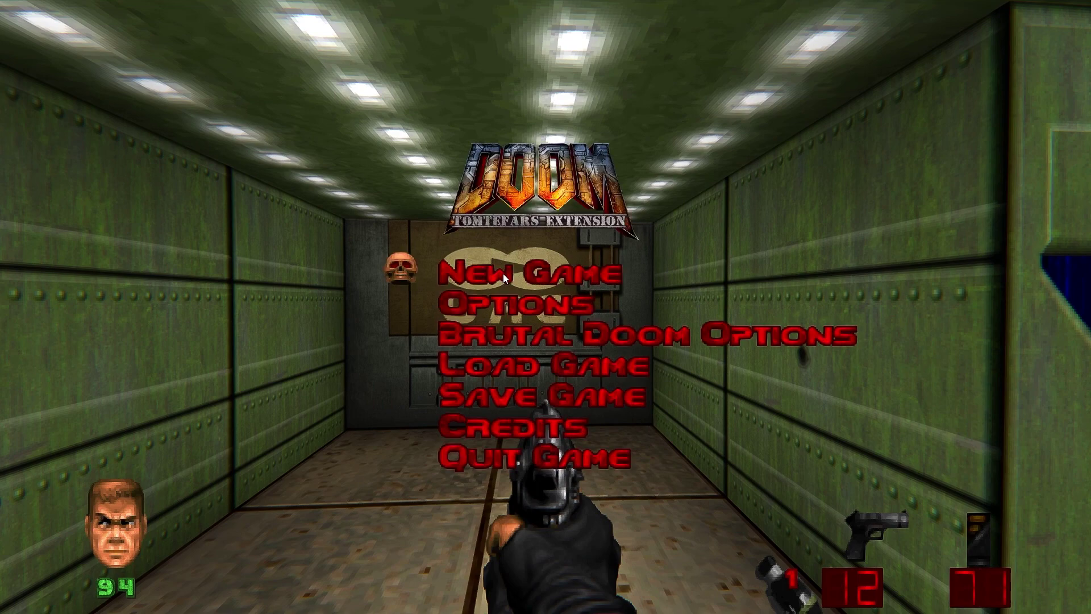